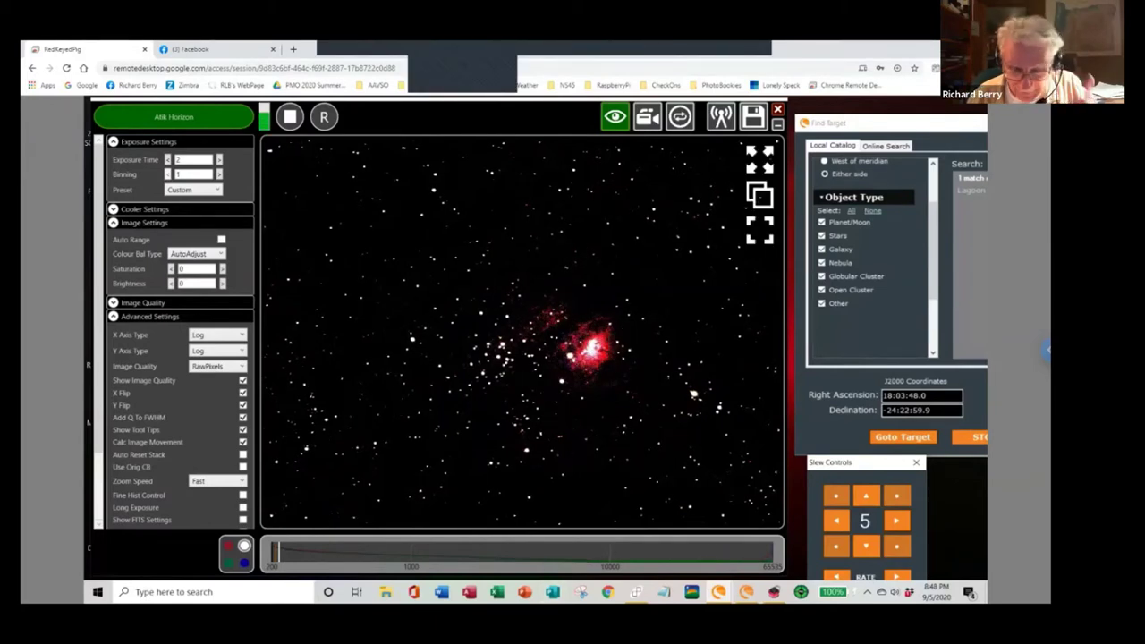
- Search the local catalog for "trifid" and select the Trifid Nebula, M20, as the target
mouse_move(635, 592)
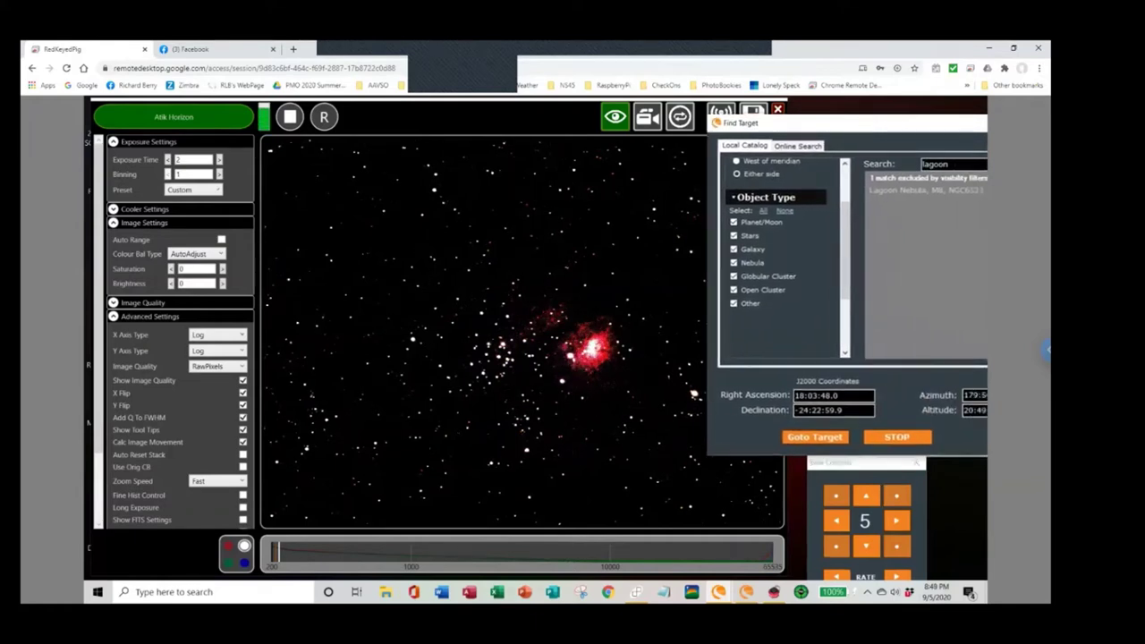
double_click(935, 164)
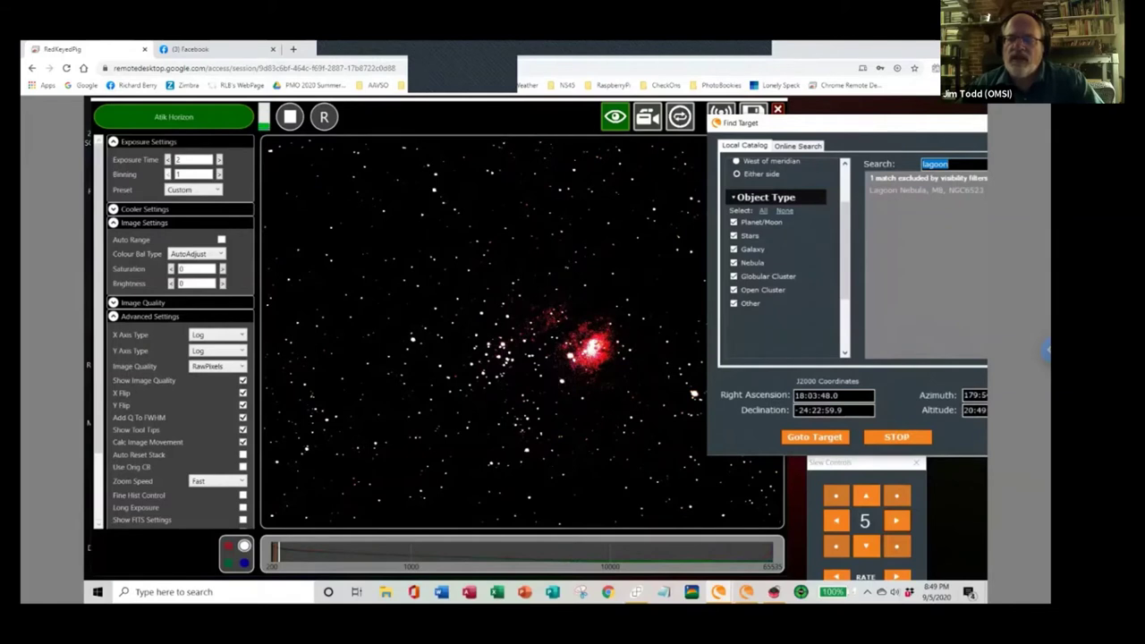
text(trifid)
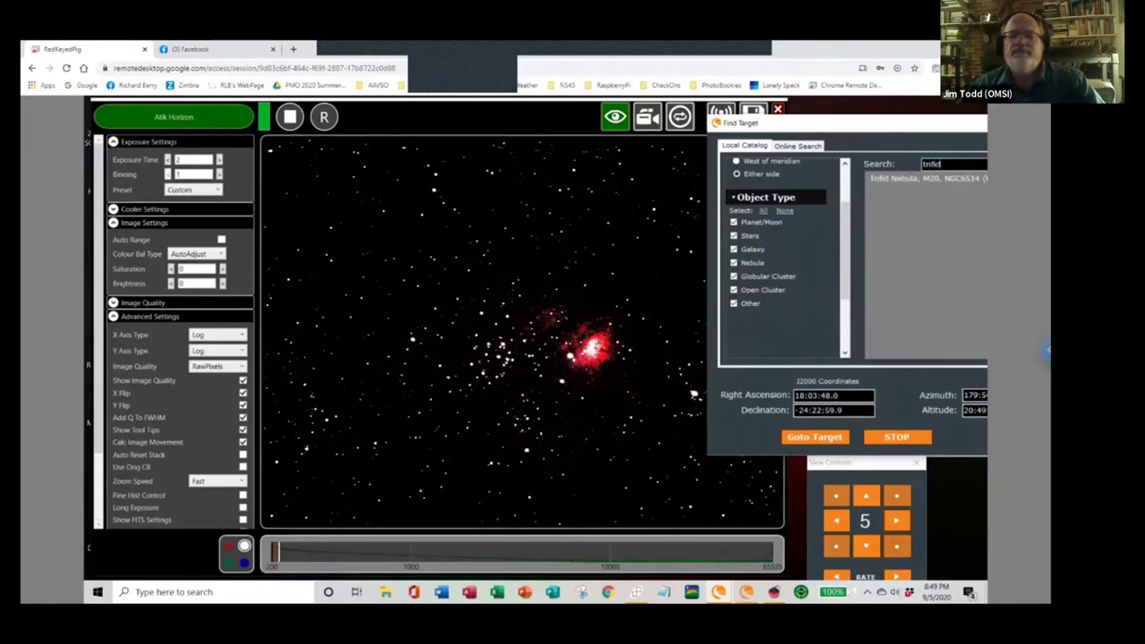
click(926, 178)
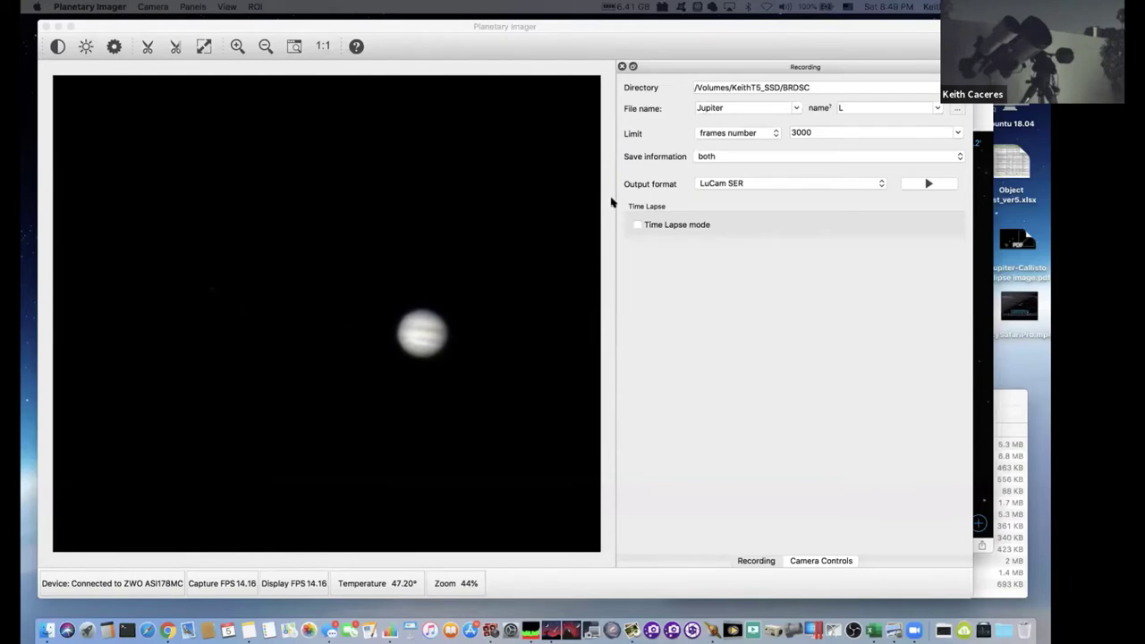
- Examine Jupiter's cloud bands up close in the live camera view, then return to a wide 34% view
click(601, 374)
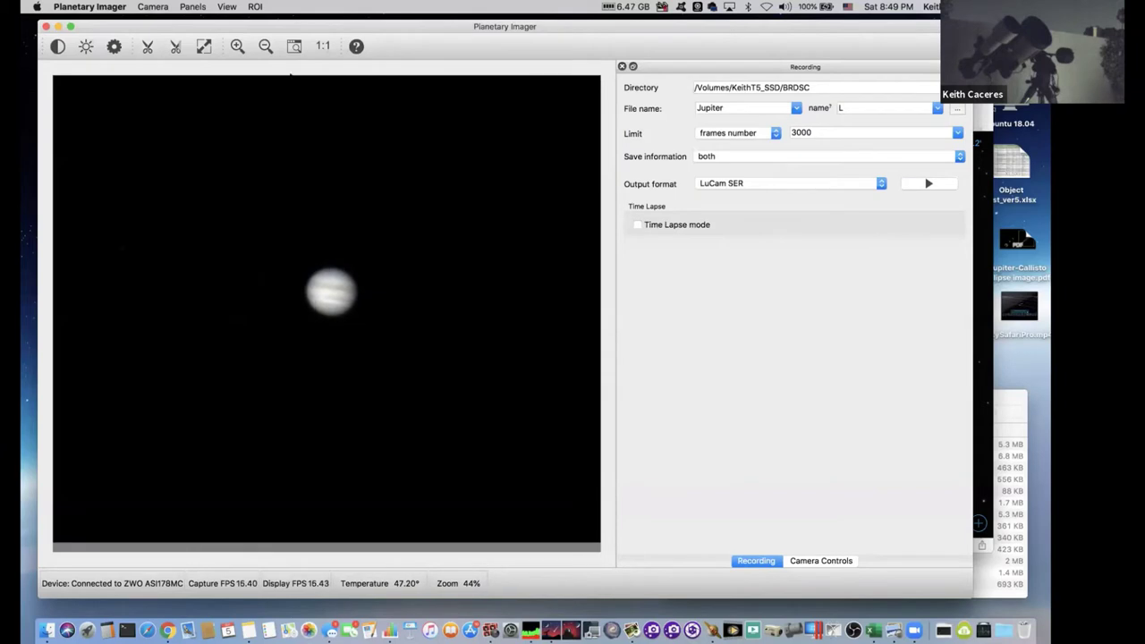
click(237, 46)
click(237, 47)
click(237, 47)
click(237, 47)
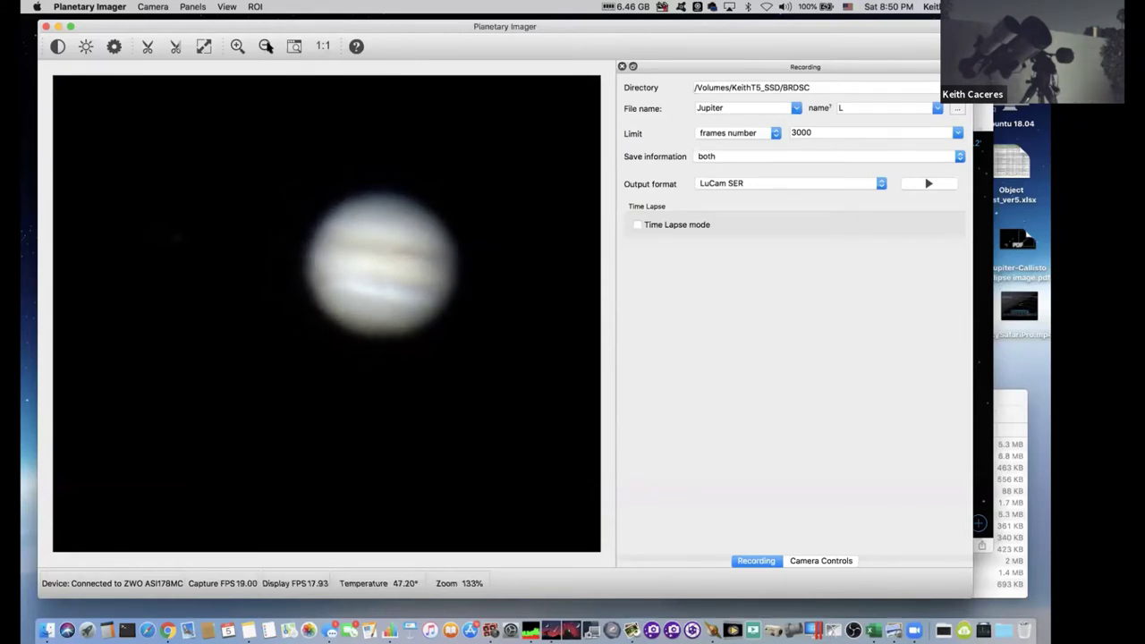
click(266, 46)
click(266, 45)
click(266, 46)
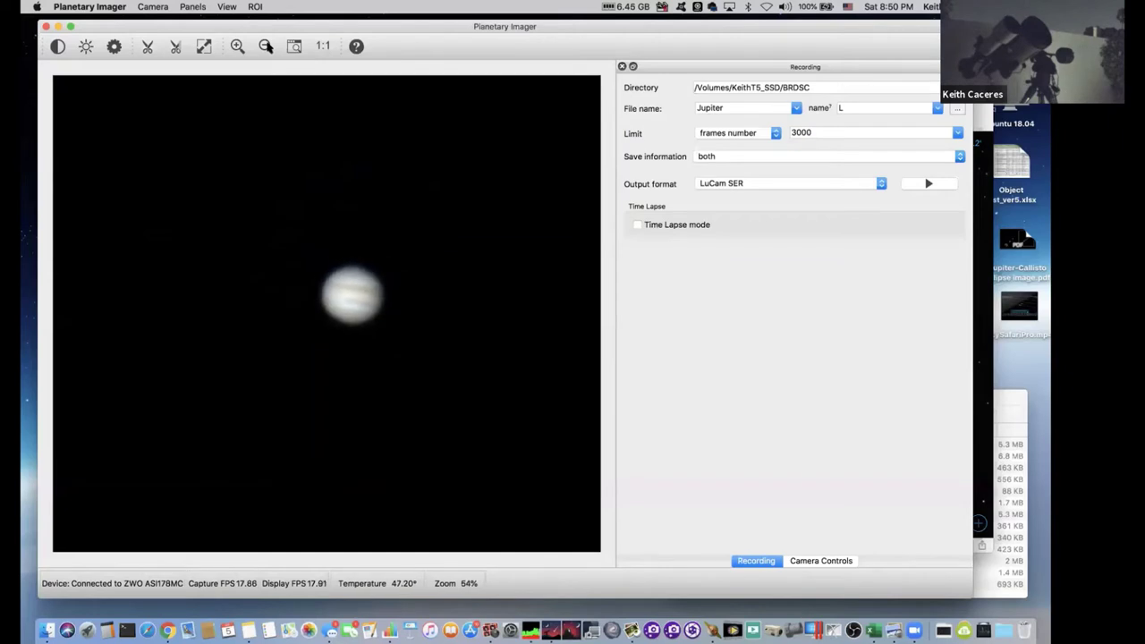
click(266, 45)
click(266, 45)
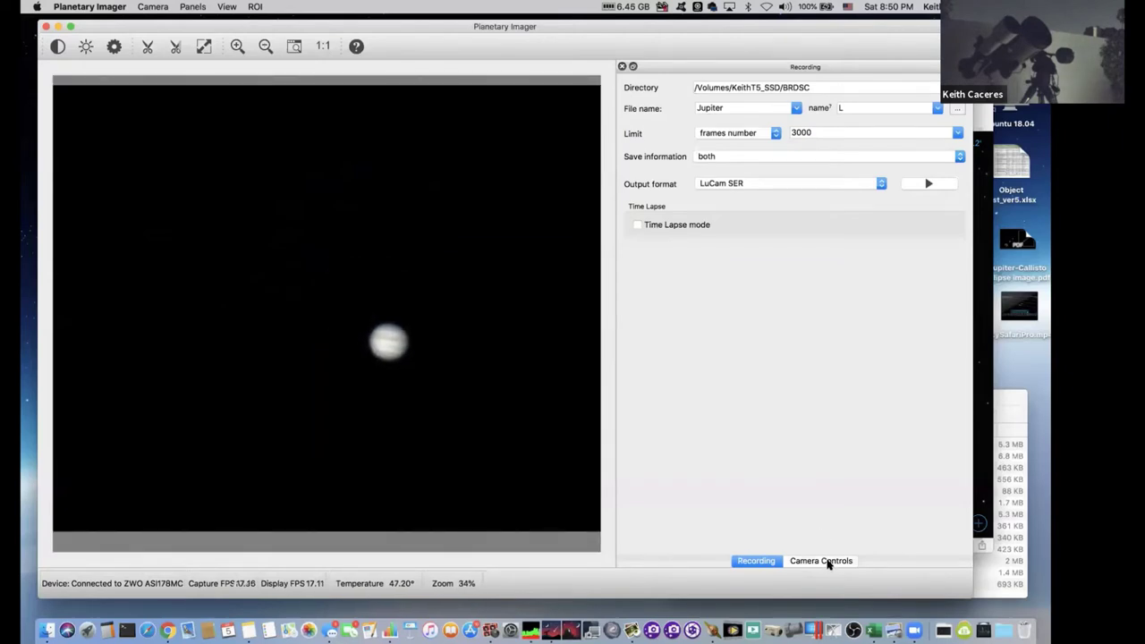
- Set the camera exposure to 120 ms and apply it
click(827, 562)
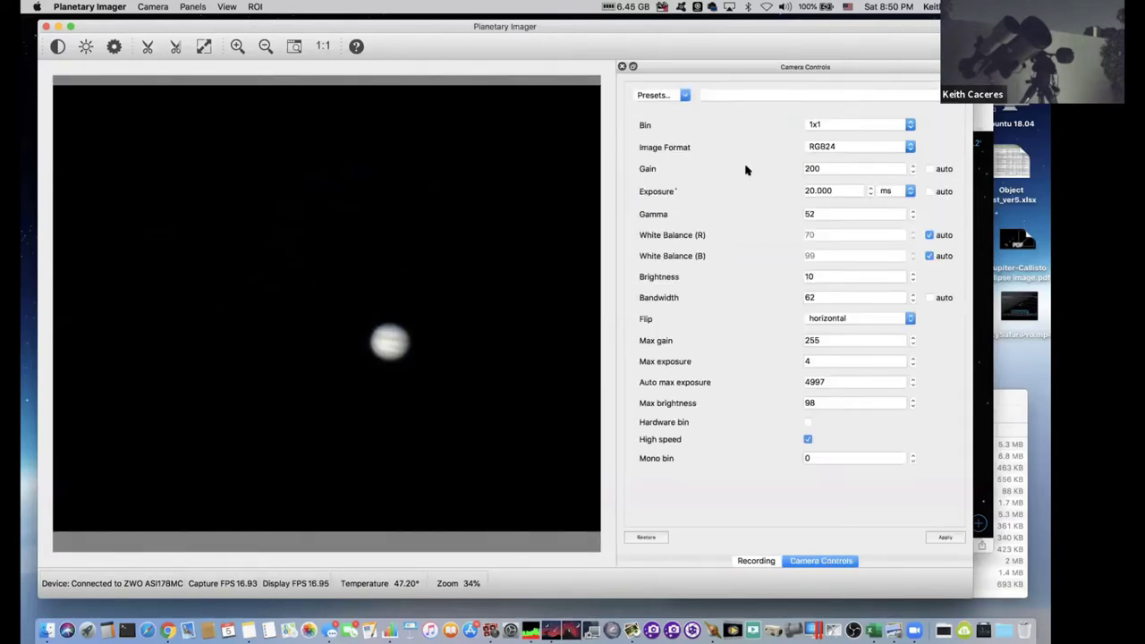
click(807, 168)
click(804, 189)
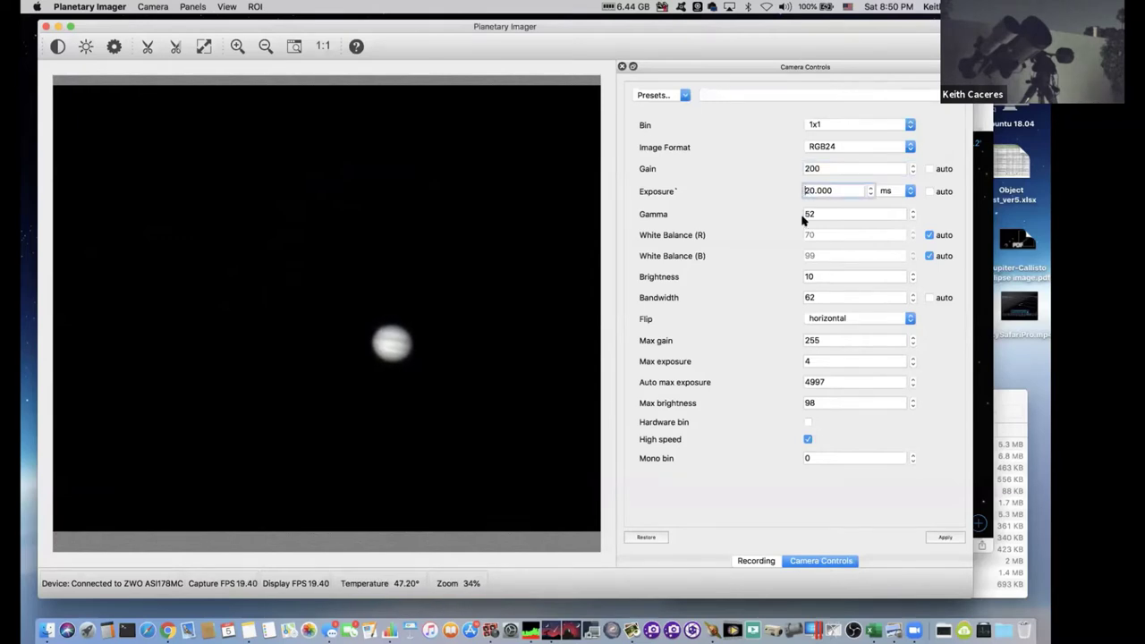
text(1)
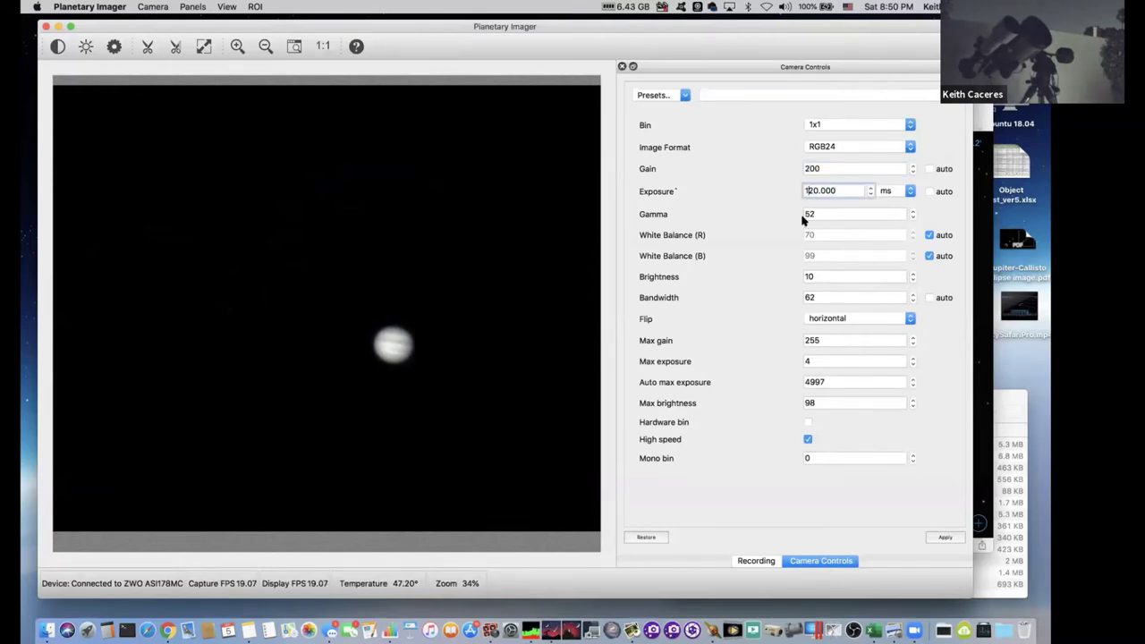
click(944, 536)
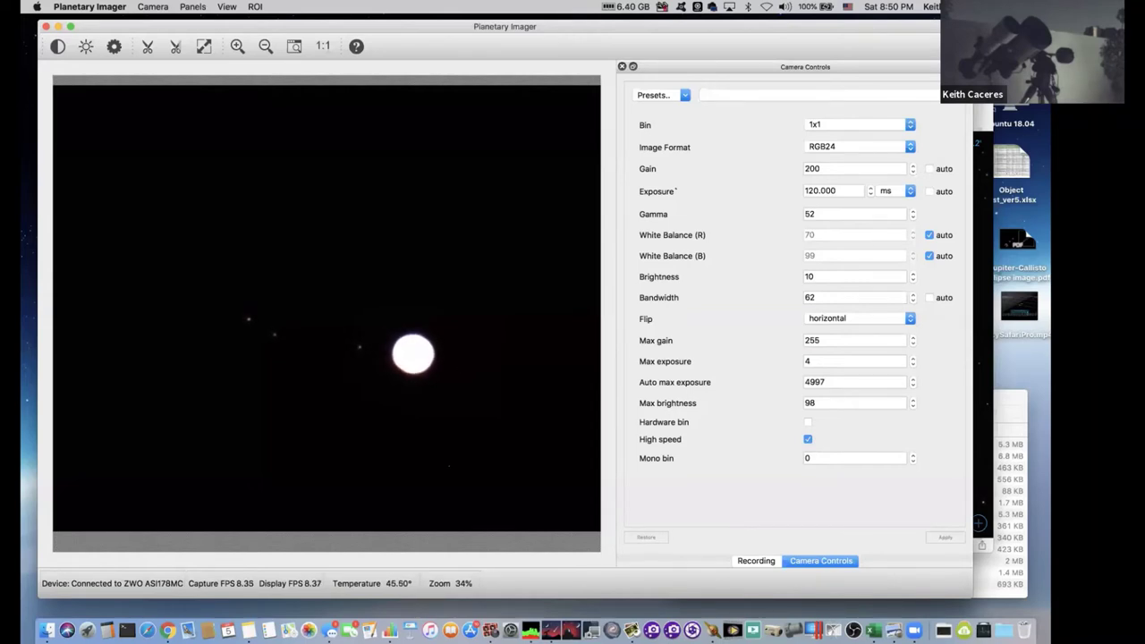
- Try to set the camera exposure to 20 ms
click(807, 191)
key(BackSpace)
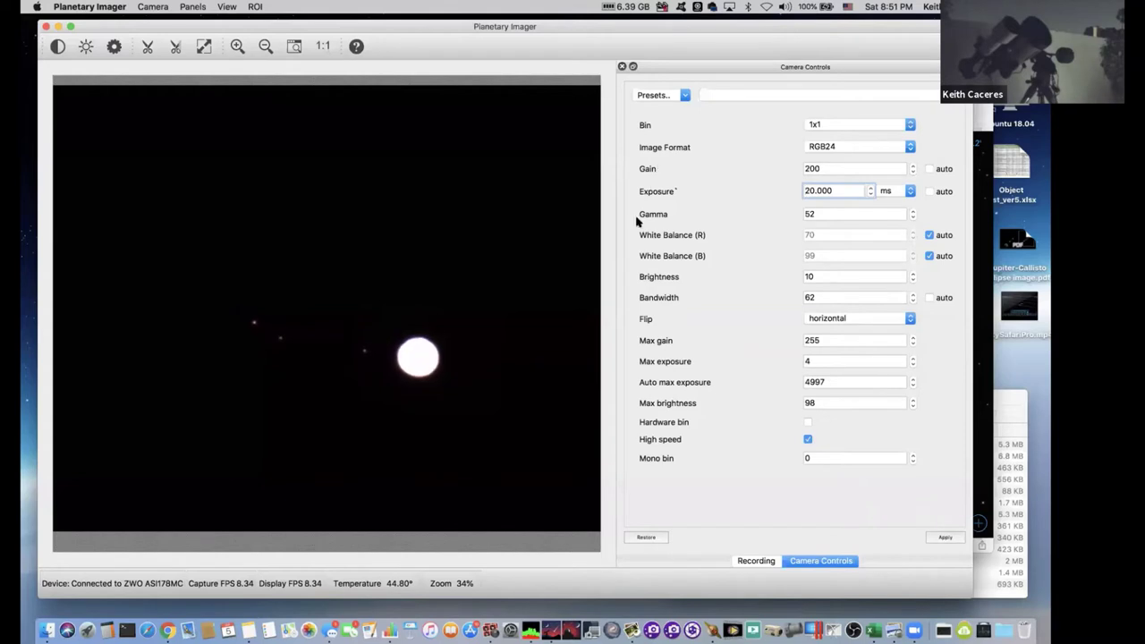
key(Return)
click(947, 537)
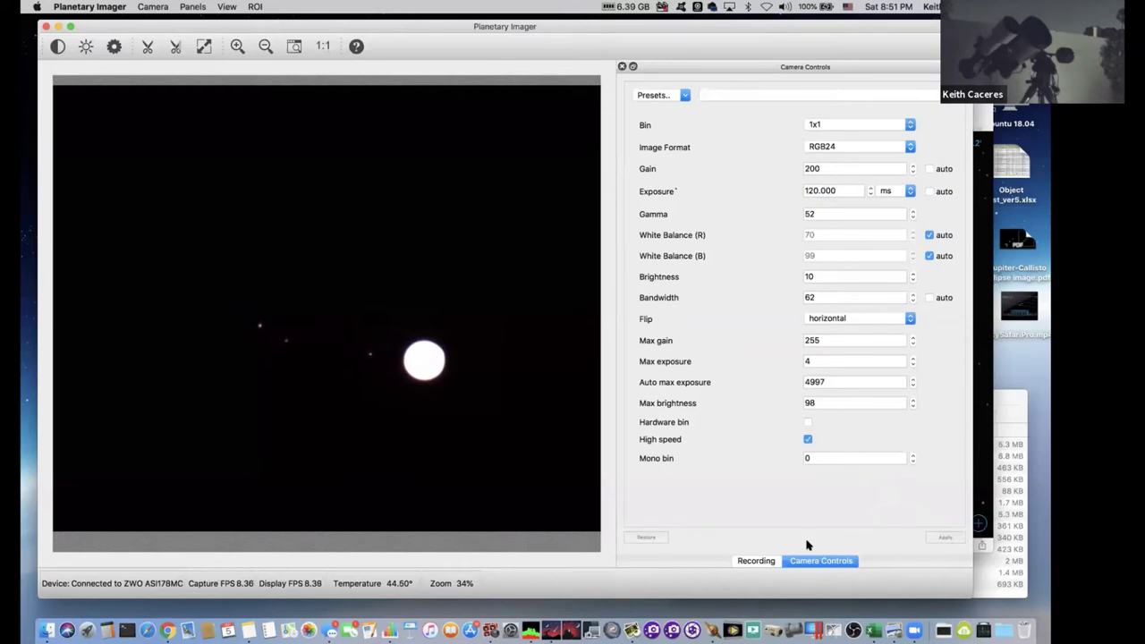
- Turn off the camera's high speed option
click(761, 559)
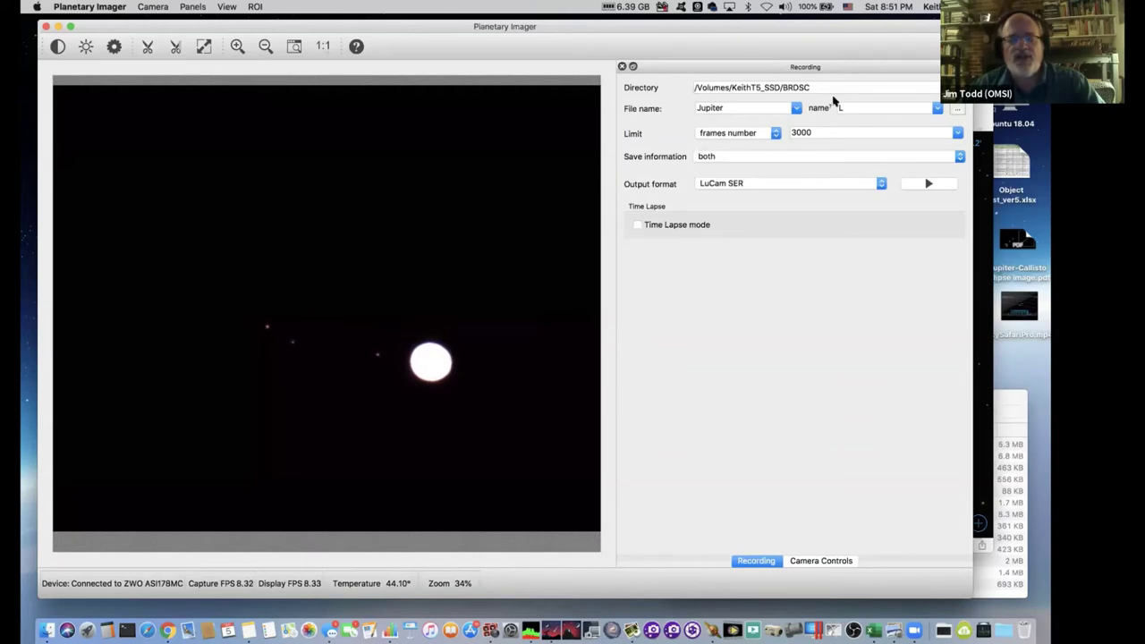
click(804, 562)
click(807, 439)
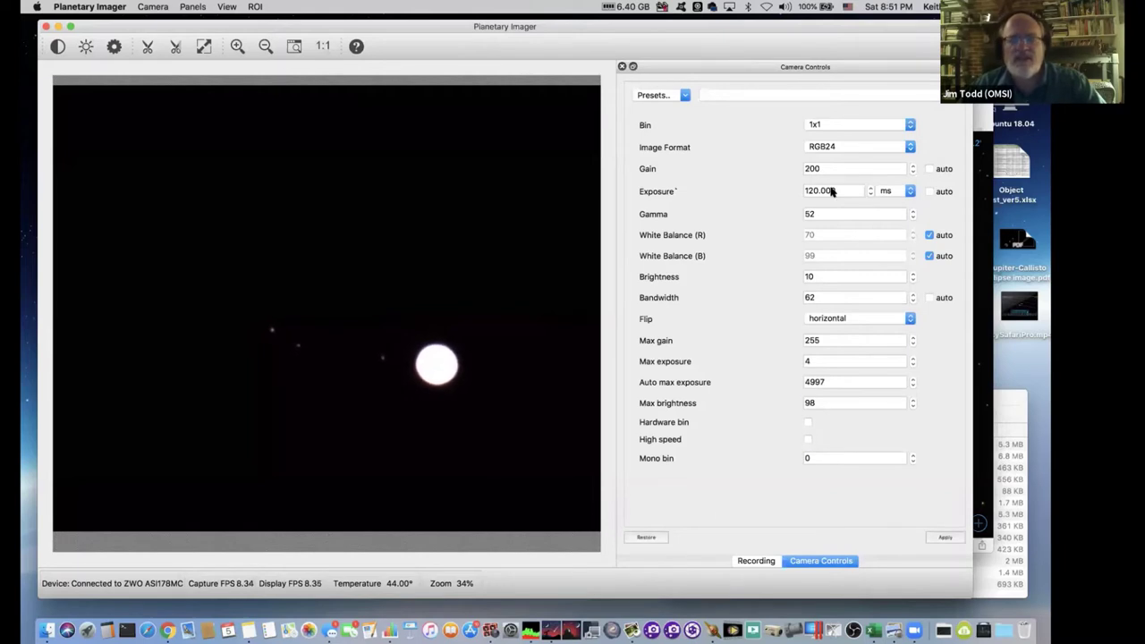
- Start a time-lapse recording of Jupiter with the limit set to 5000 frames
click(751, 560)
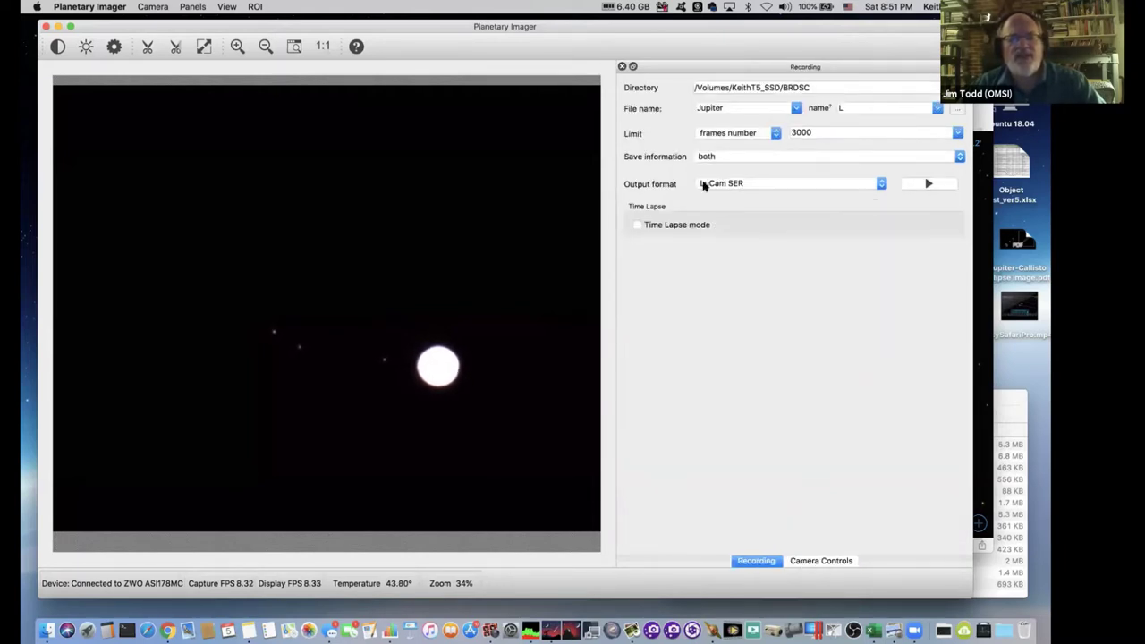
click(636, 224)
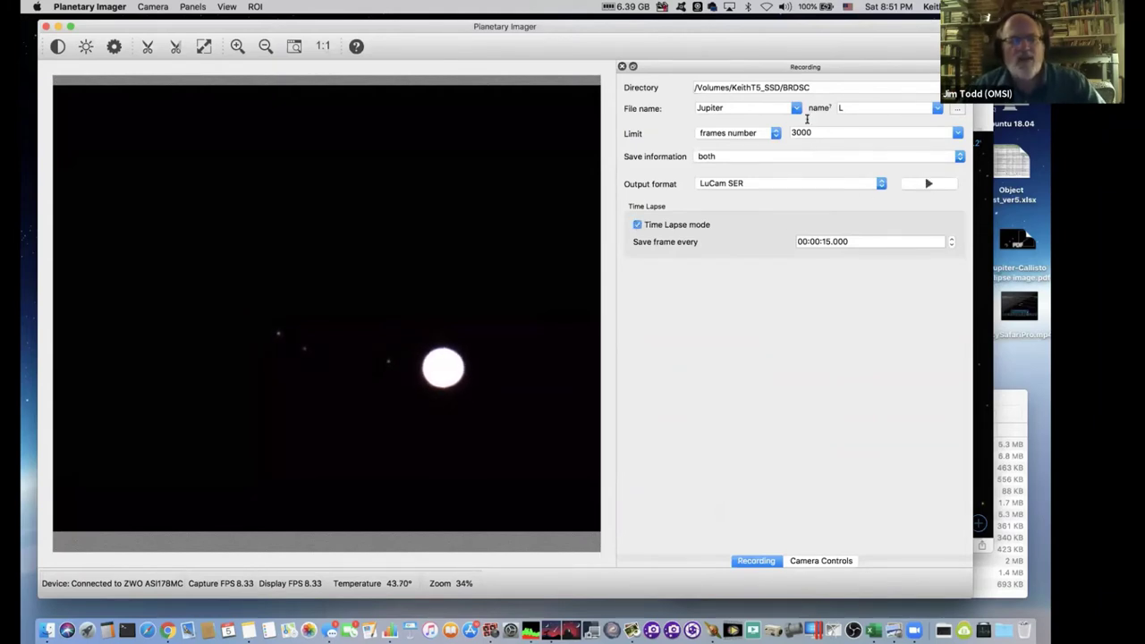
scroll(794, 137, down, 1)
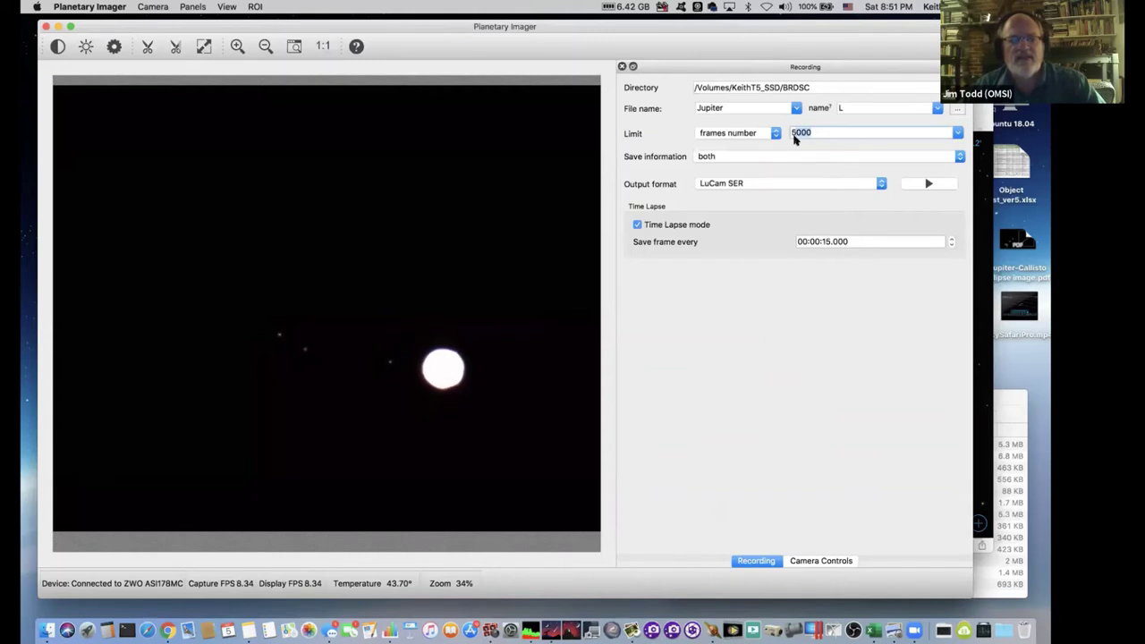
click(926, 183)
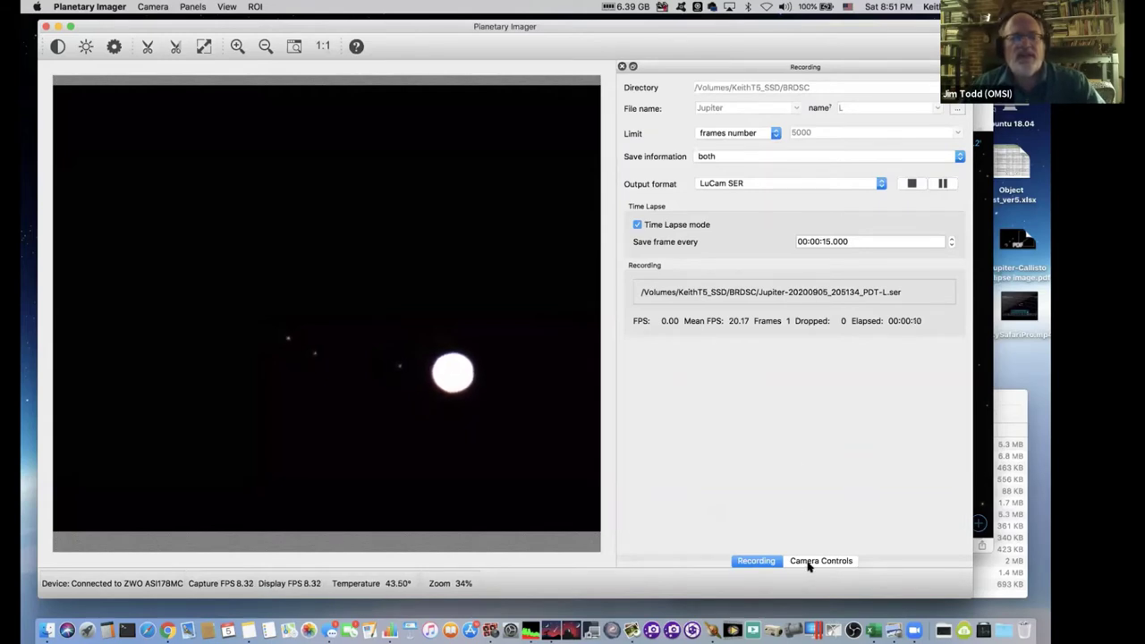
- Stop the recording and start a new one with time-lapse mode turned off
click(638, 224)
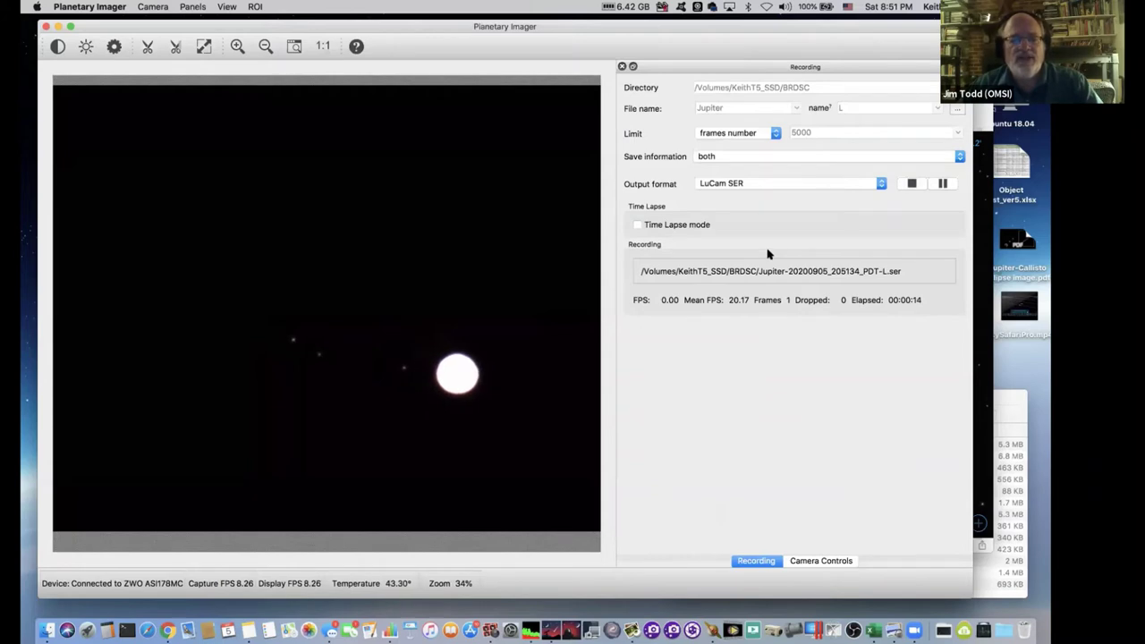
click(911, 184)
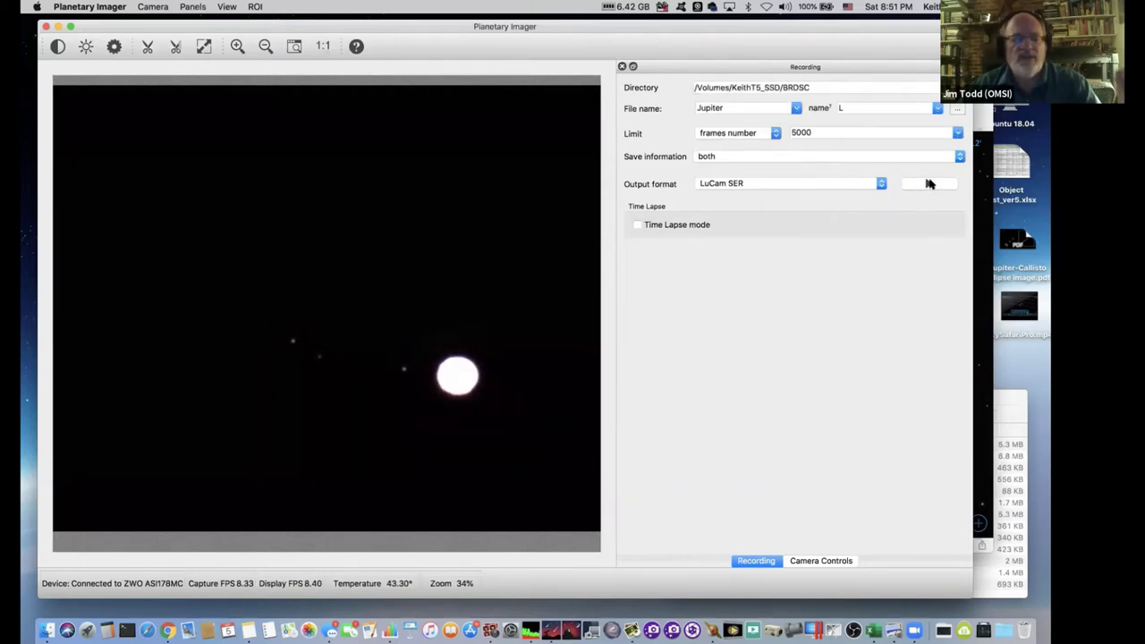
click(929, 183)
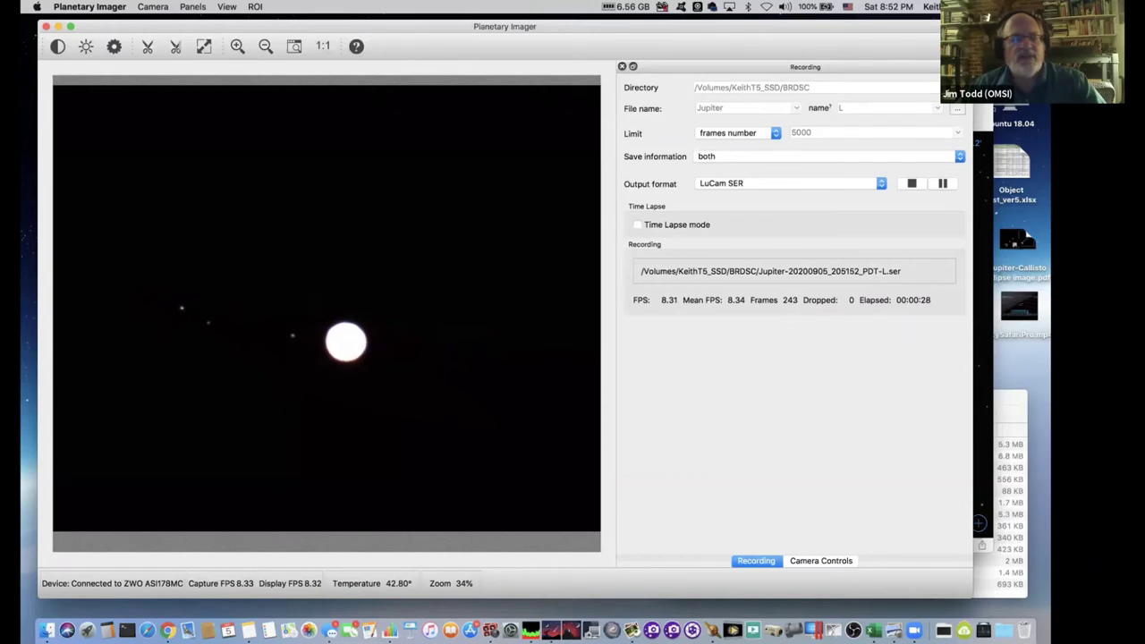
- Open Jupiter-Callisto Eclipse image.pdf from the desktop and resize its window to sit beside the live Jupiter view
double_click(1018, 239)
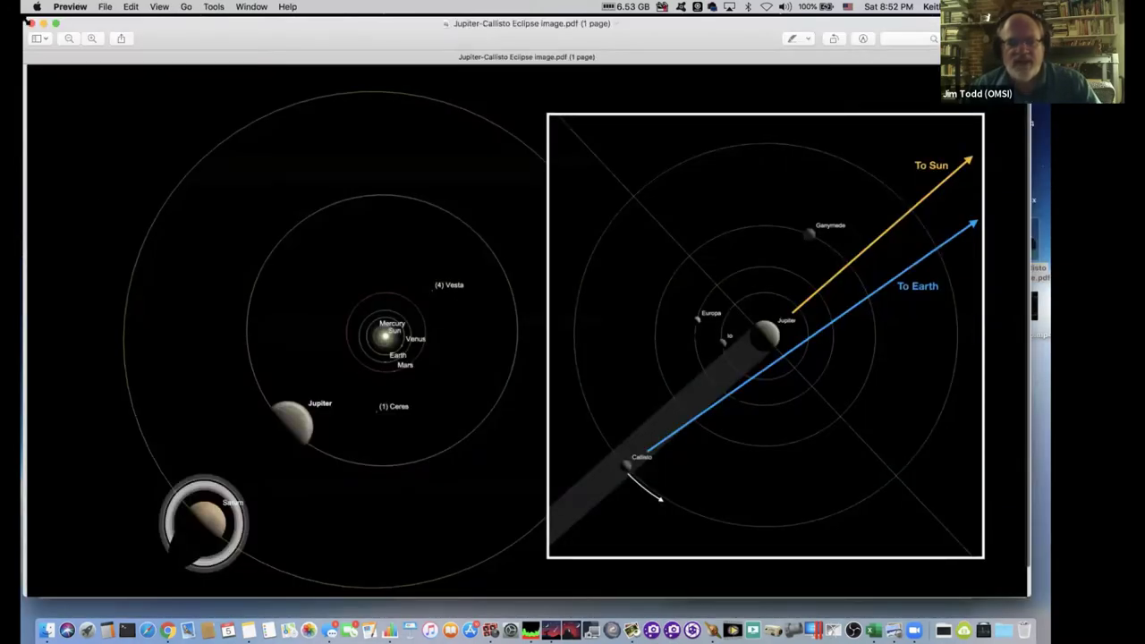
drag(27, 21, 602, 89)
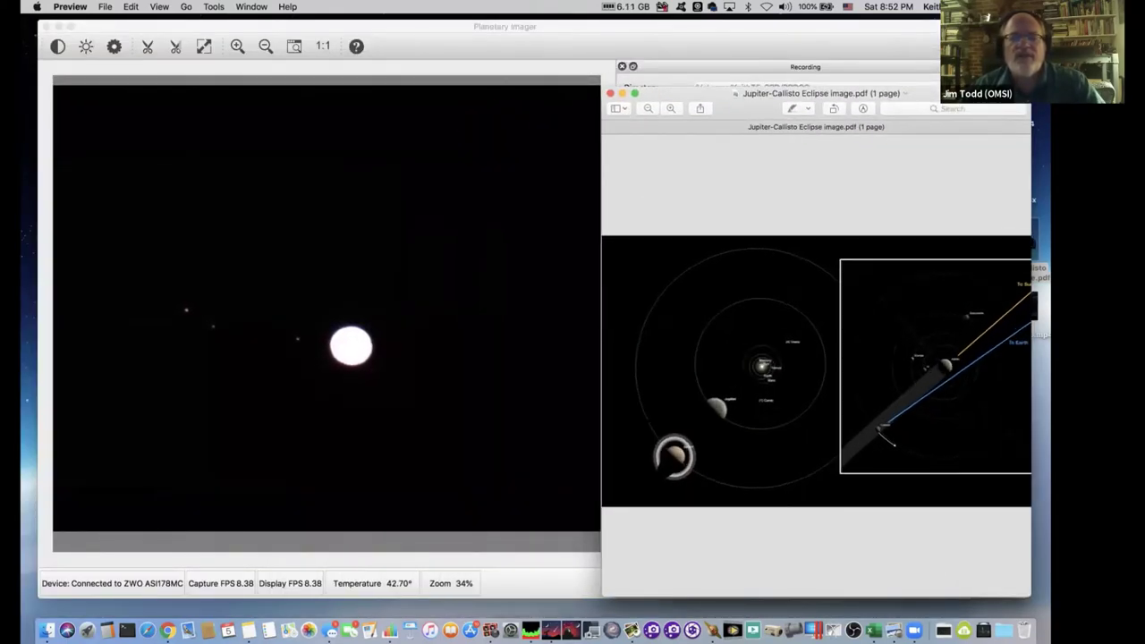
scroll(714, 377, up, 5)
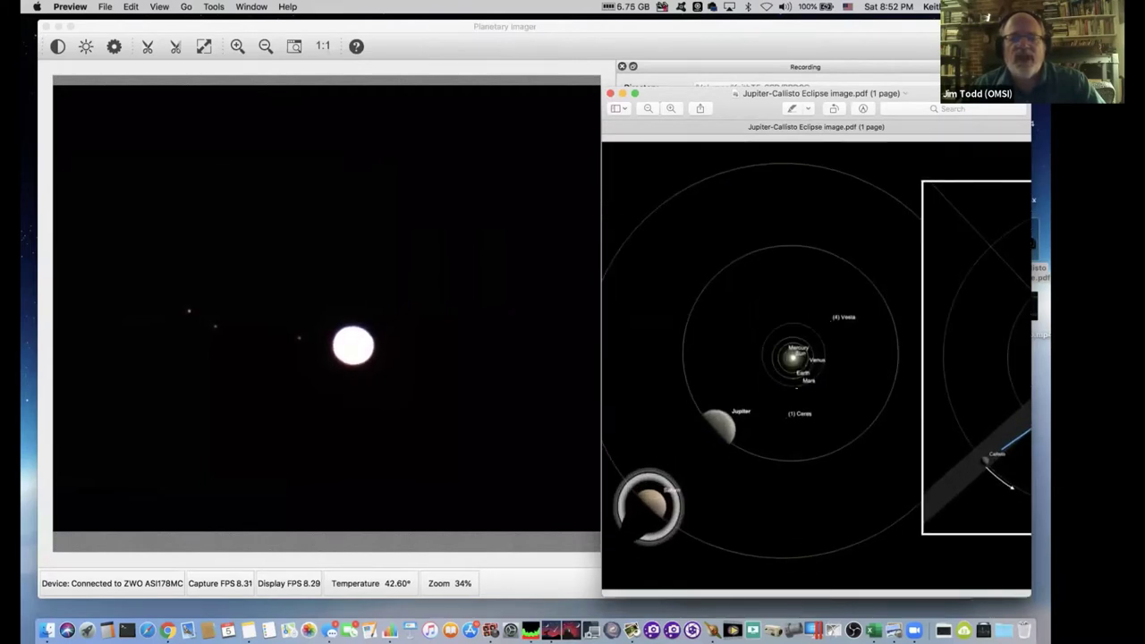
drag(1031, 340, 1050, 340)
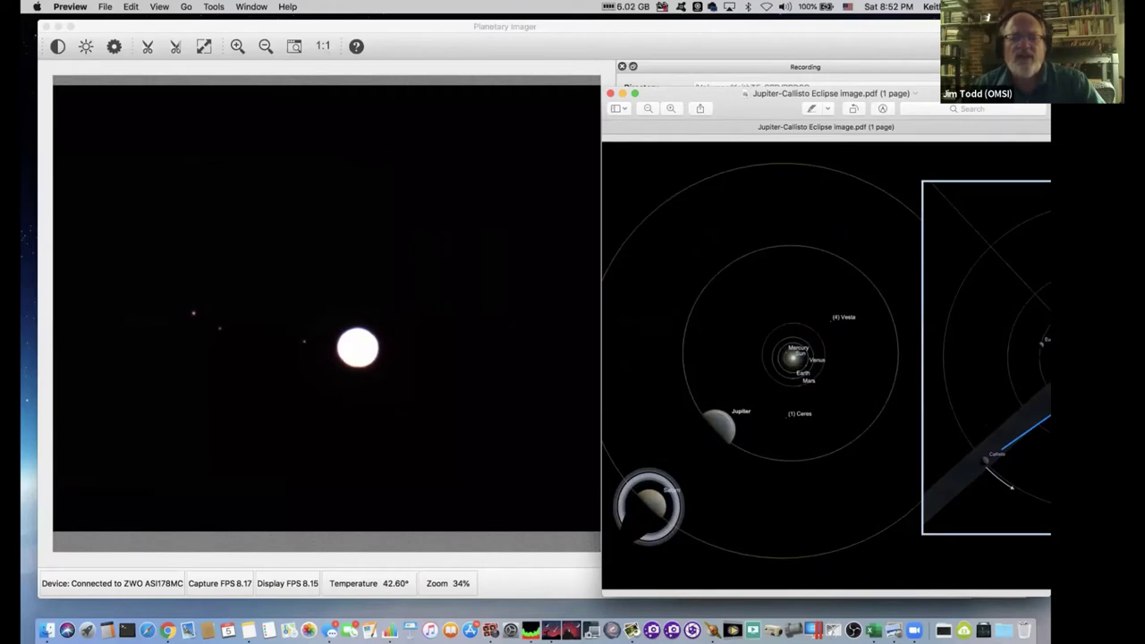
- Examine the PDF's inset diagram of Jupiter's moons, its shadow and the directions to the Sun and Earth at closer range
scroll(826, 367, right, 10)
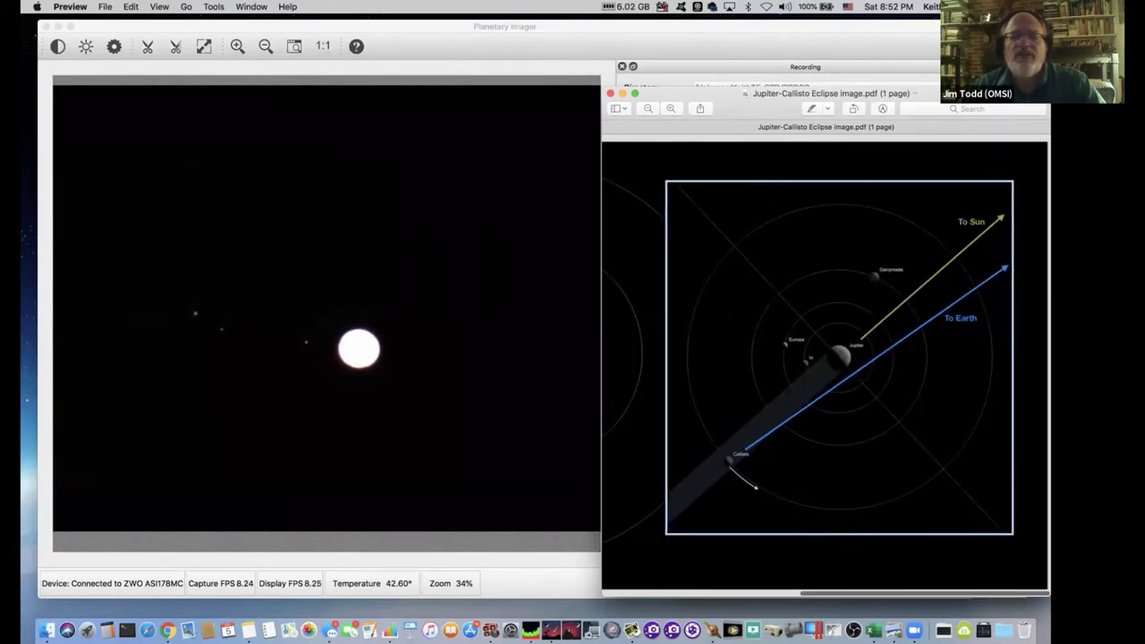
scroll(839, 358, up, 2)
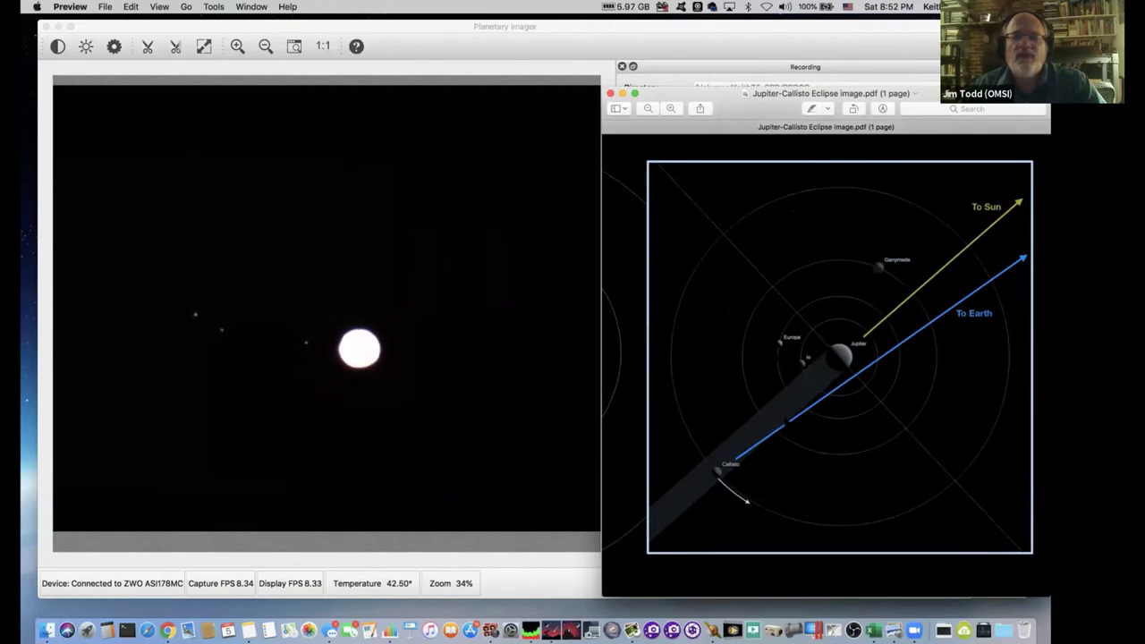
scroll(826, 358, up, 3)
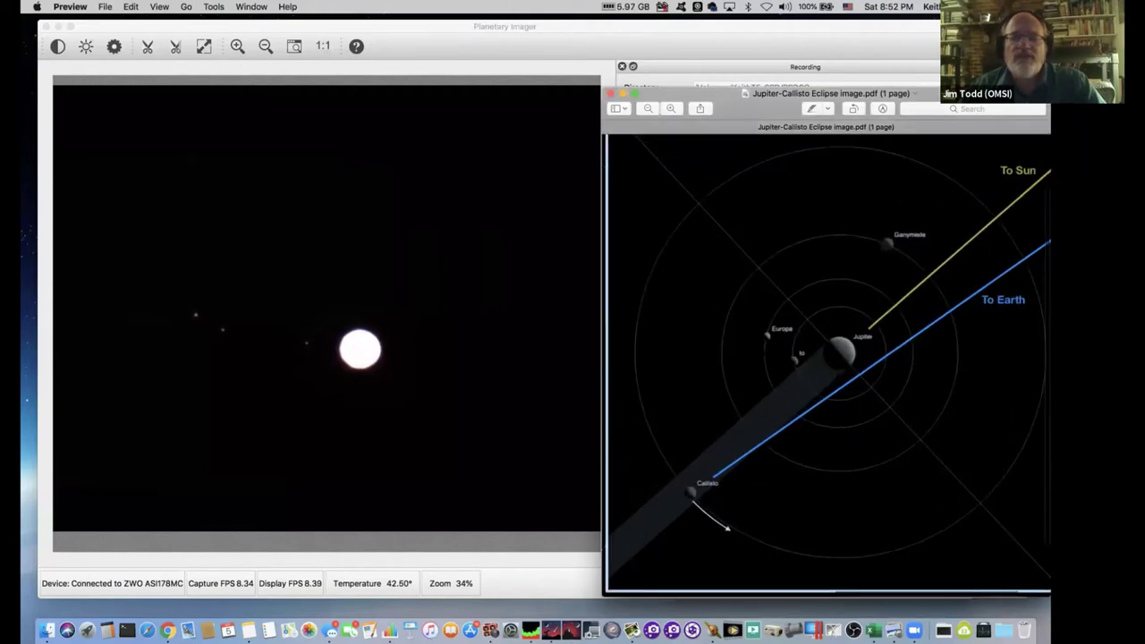
scroll(826, 358, up, 3)
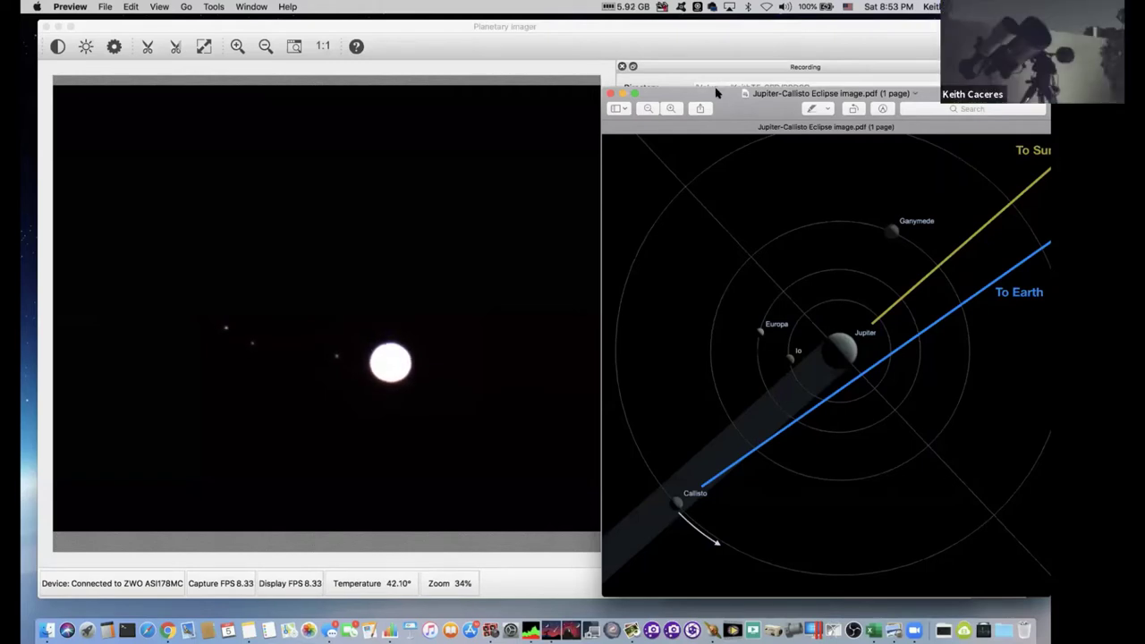
- Move the PDF window slightly higher and switch back to Planetary Imager
drag(716, 85, 712, 71)
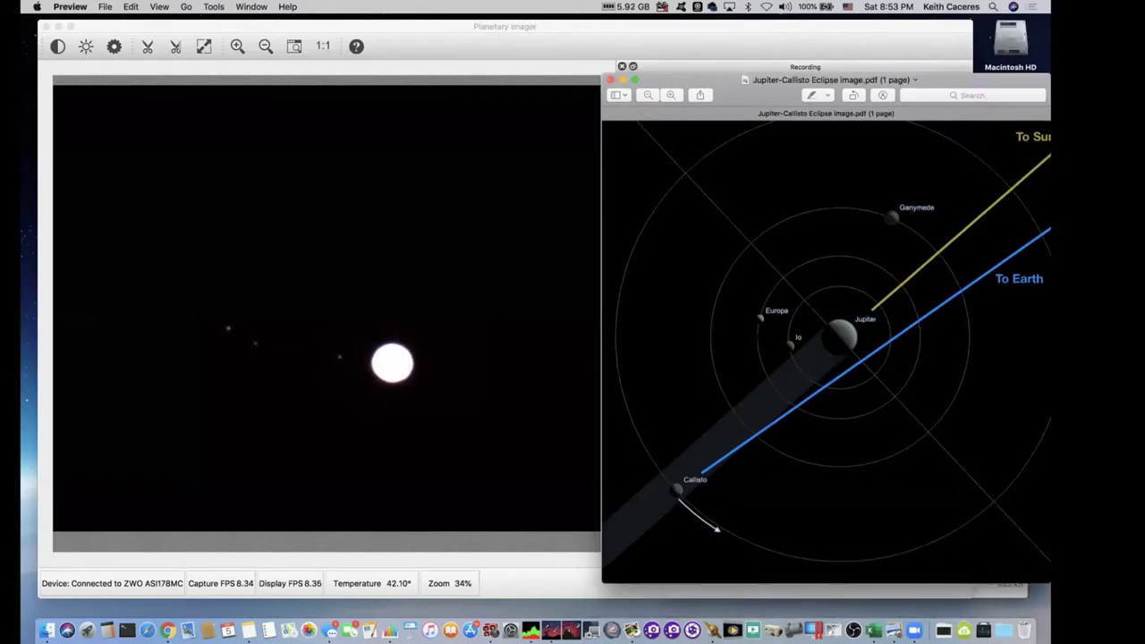
key(super+Tab)
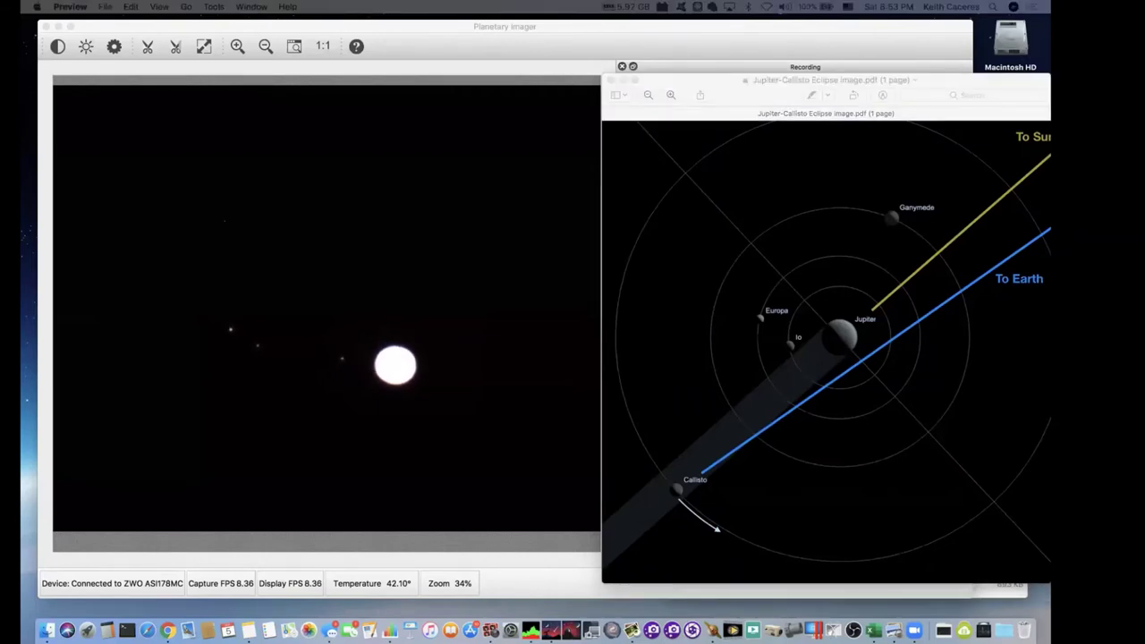
click(802, 83)
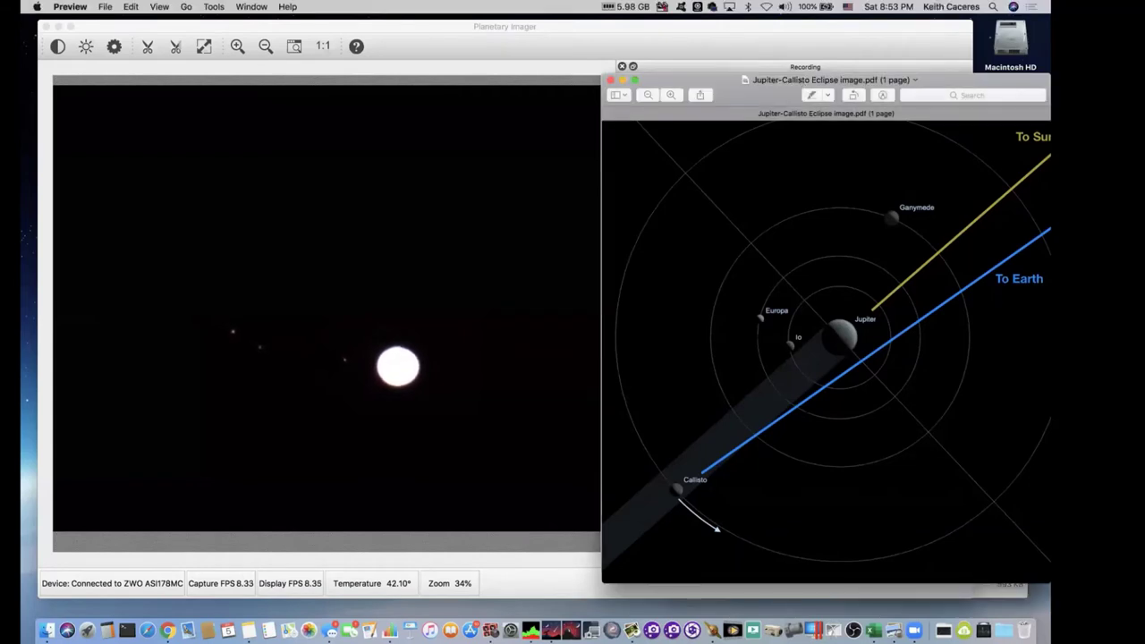
click(555, 345)
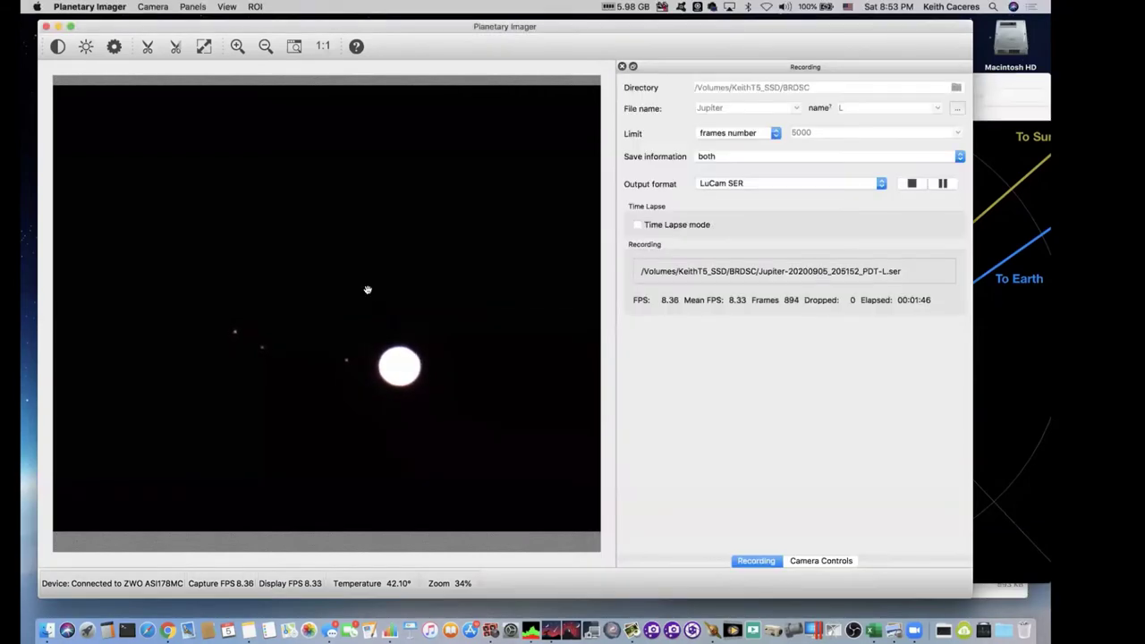
- Compare the Callisto eclipse diagram in Preview with the live Jupiter view, and return to Planetary Imager with its view zoomed to 26%
key(super+Tab)
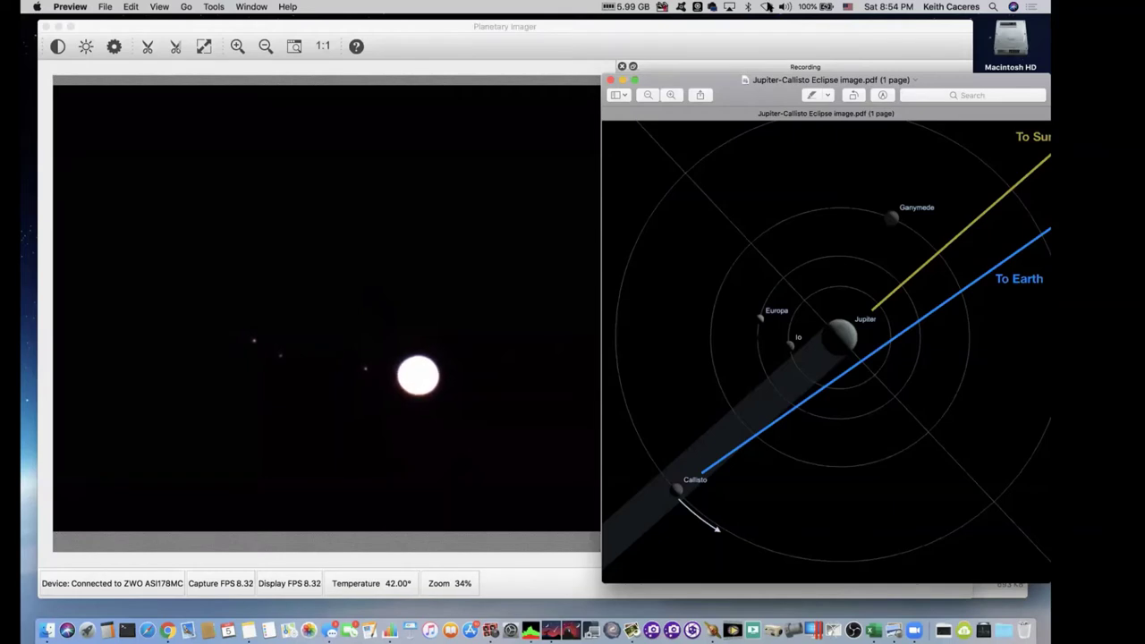
click(751, 35)
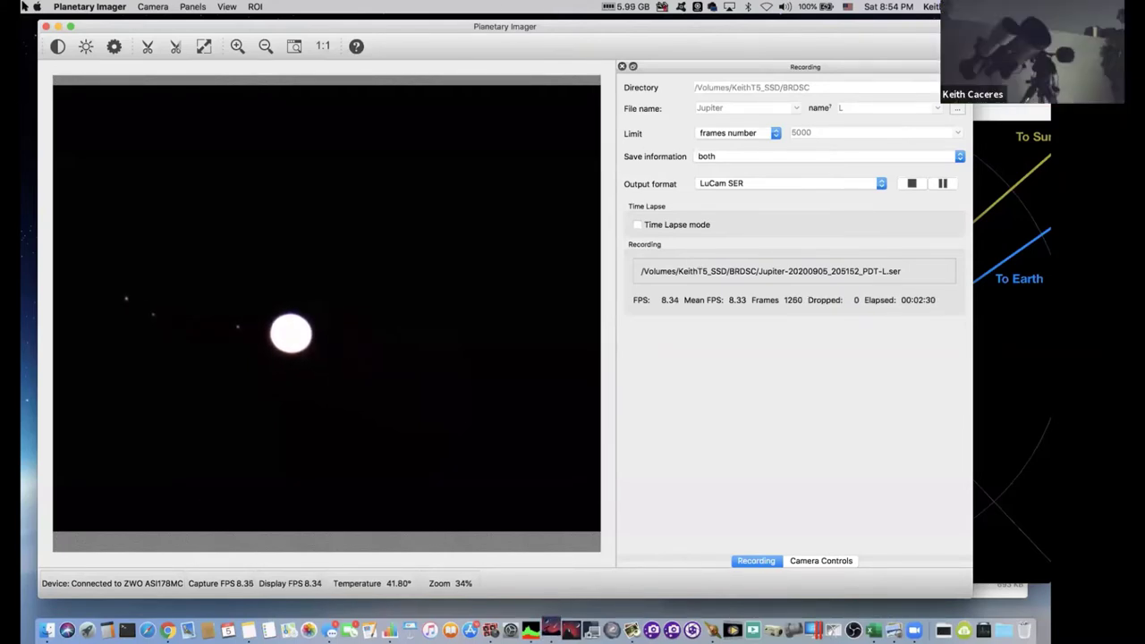
click(266, 45)
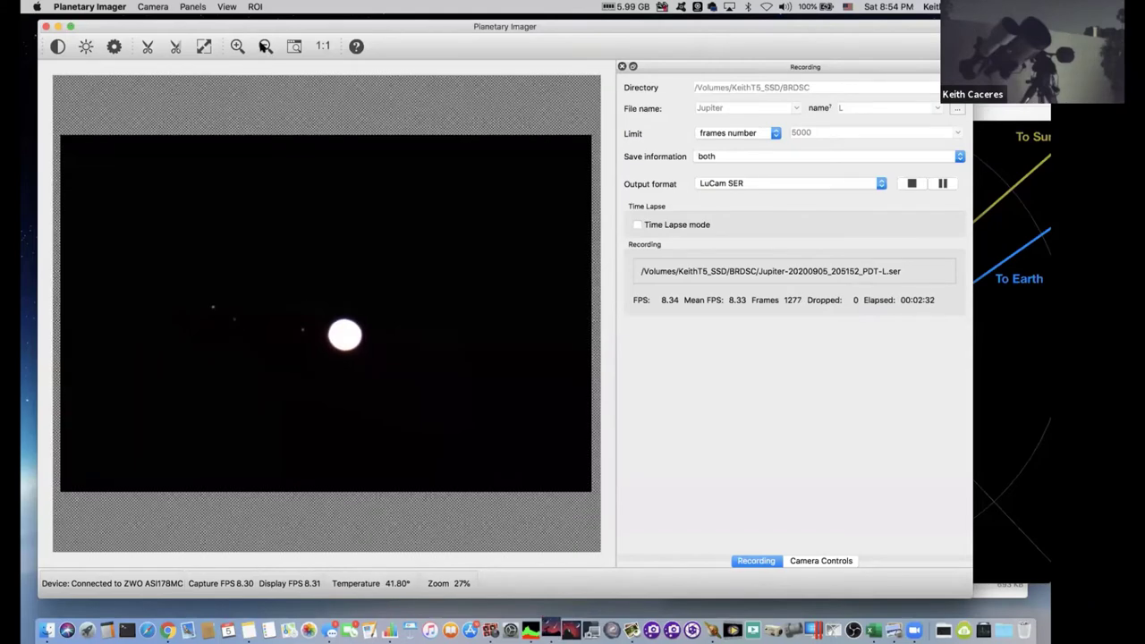
click(266, 46)
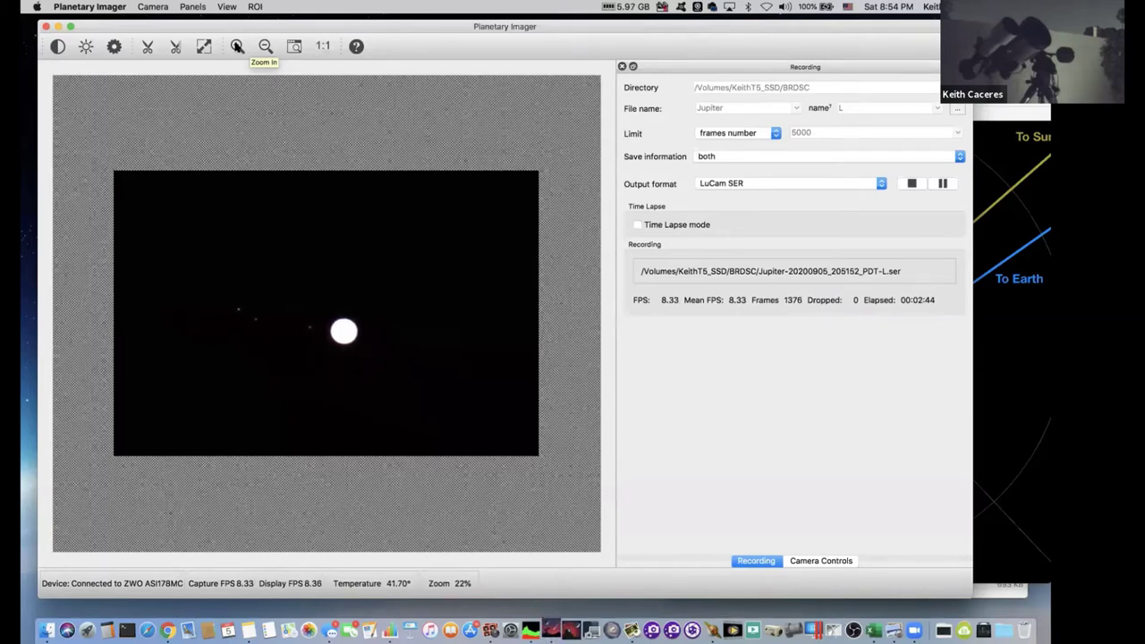
click(237, 45)
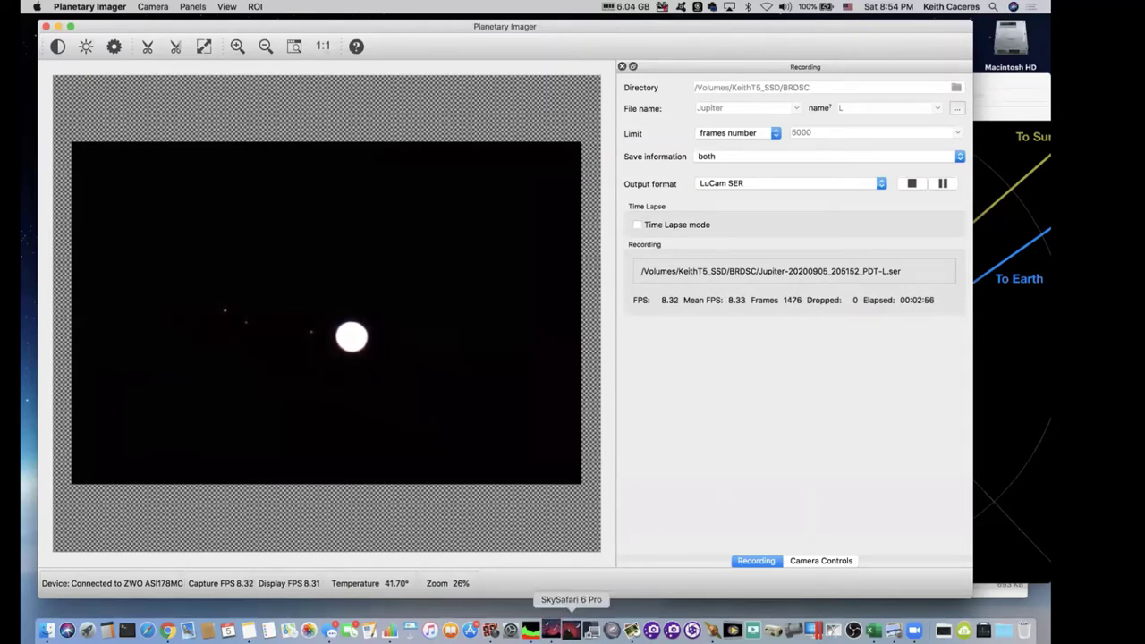
- Set the camera gain to 300 in the camera controls and apply the change
click(810, 560)
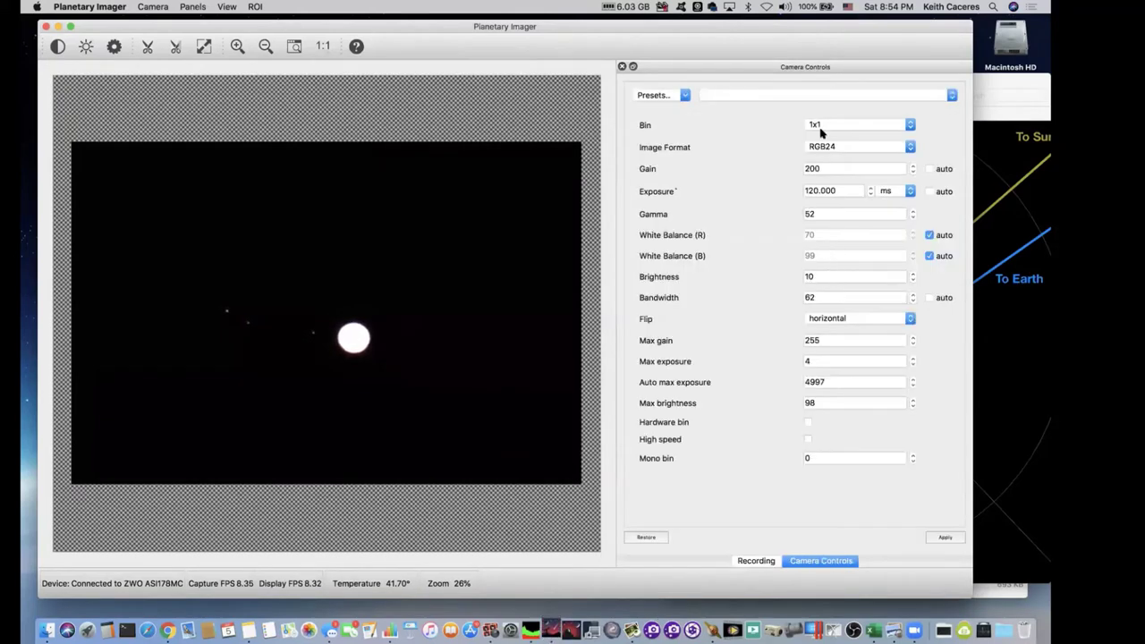
click(806, 169)
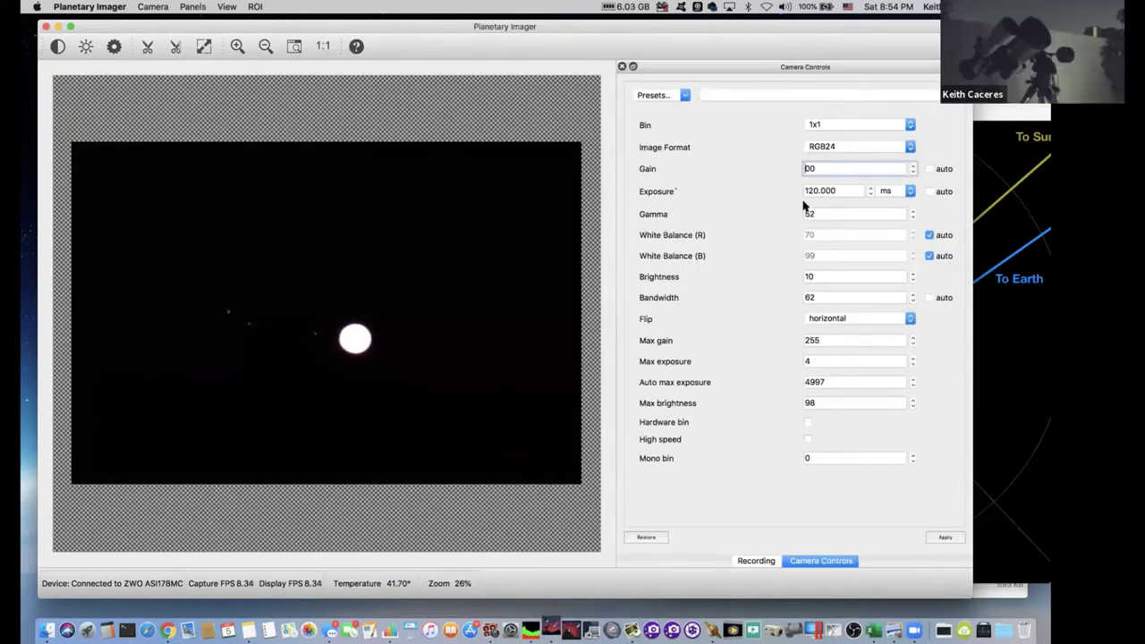
click(942, 536)
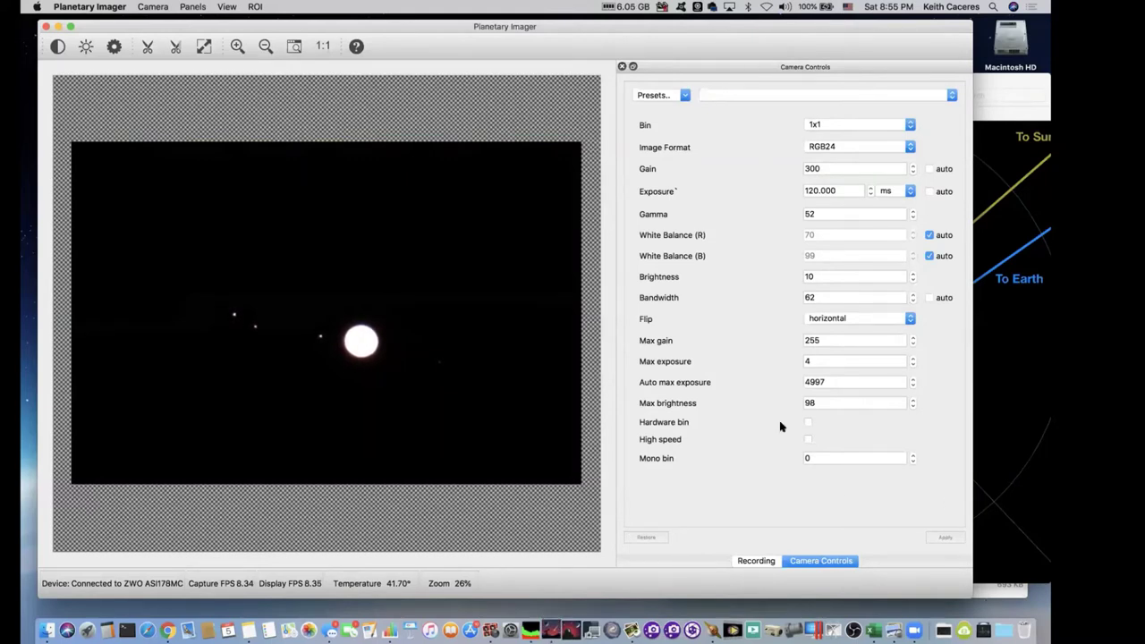
- Show the recording settings again and enlarge the live view of Jupiter and its moons to 55%
click(756, 560)
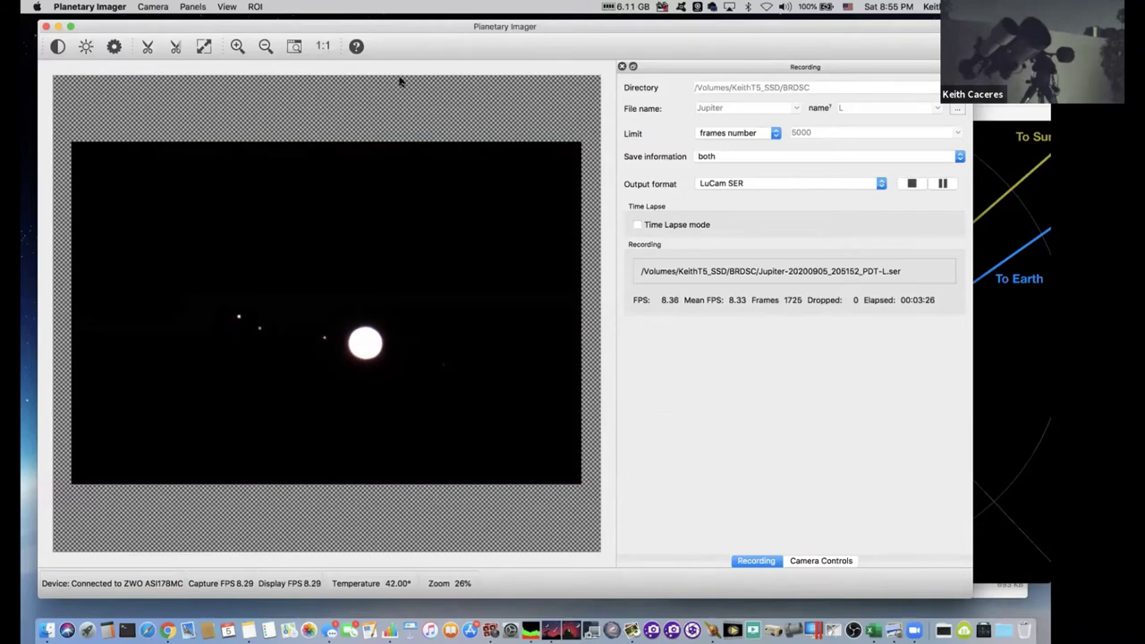
click(237, 46)
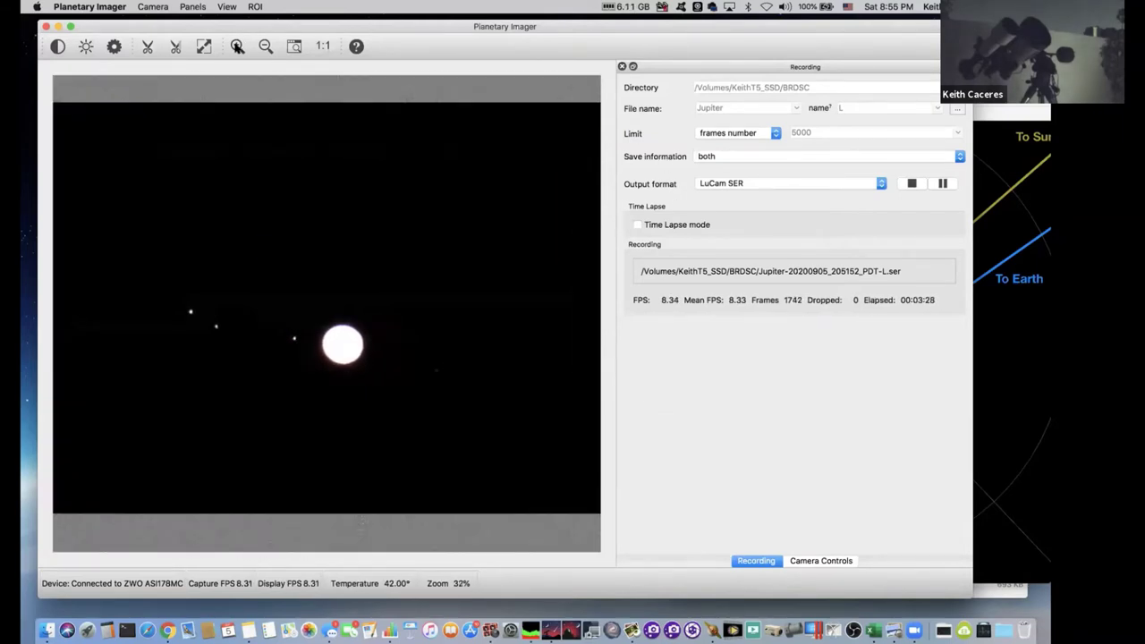
click(237, 46)
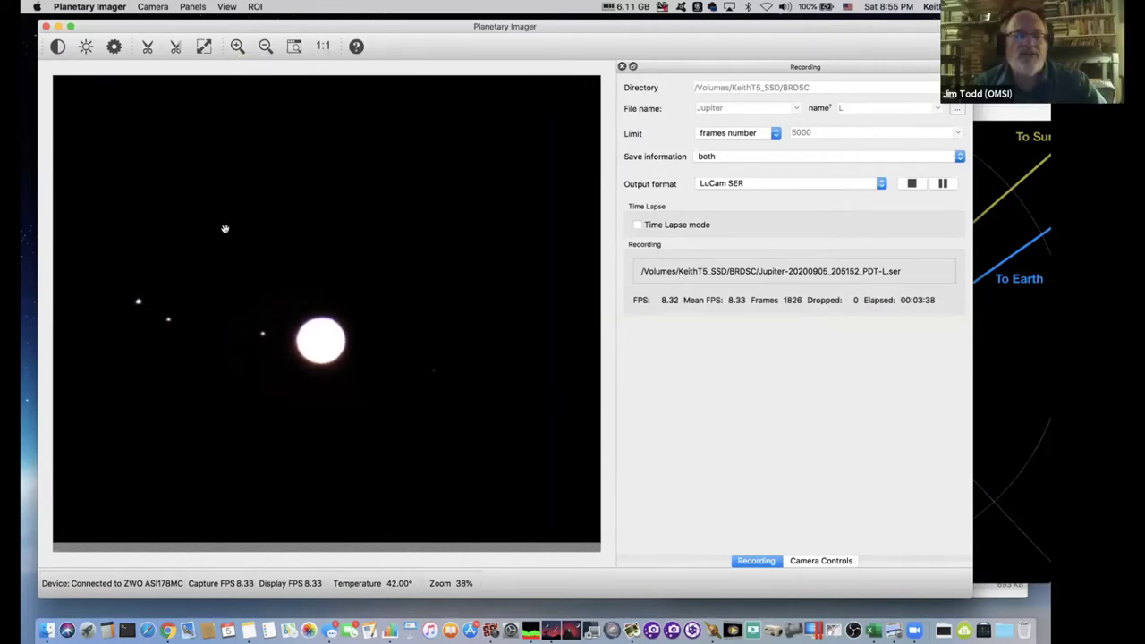
click(237, 47)
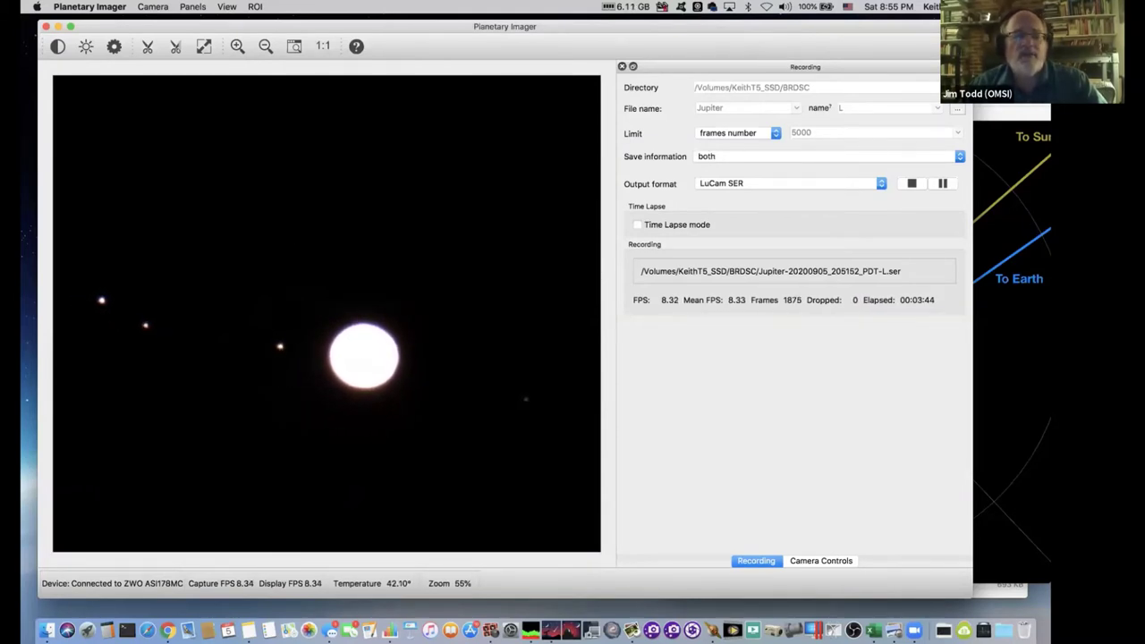
- Bring up the eclipse PDF's solar system diagram, and move its window down clear of the recording settings and desktop files
key(super+Tab)
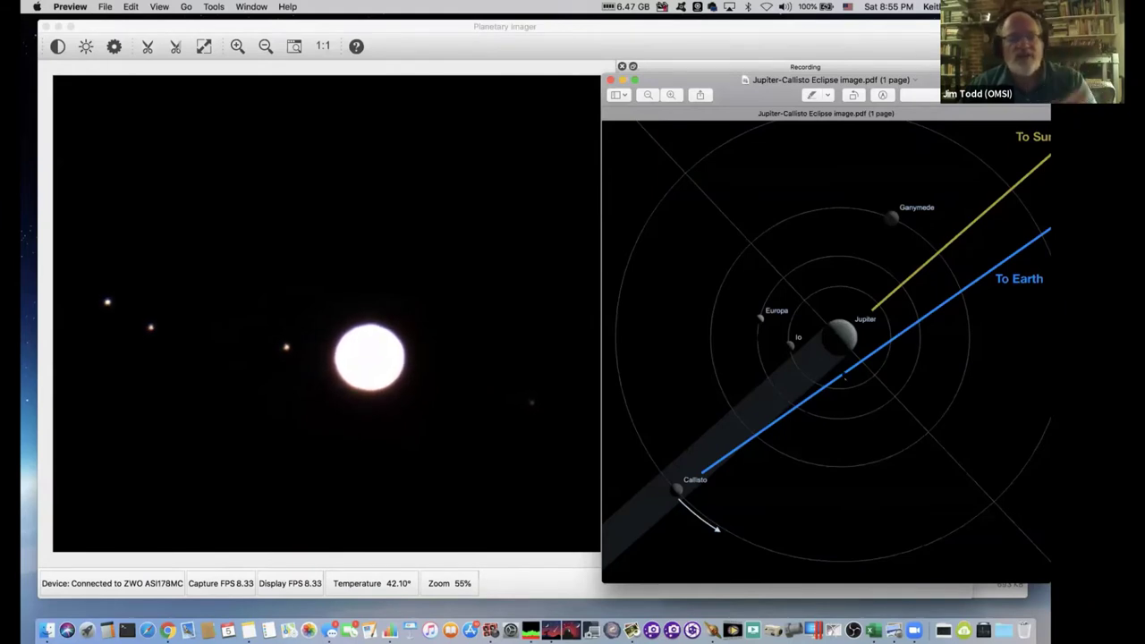
scroll(845, 377, left, 5)
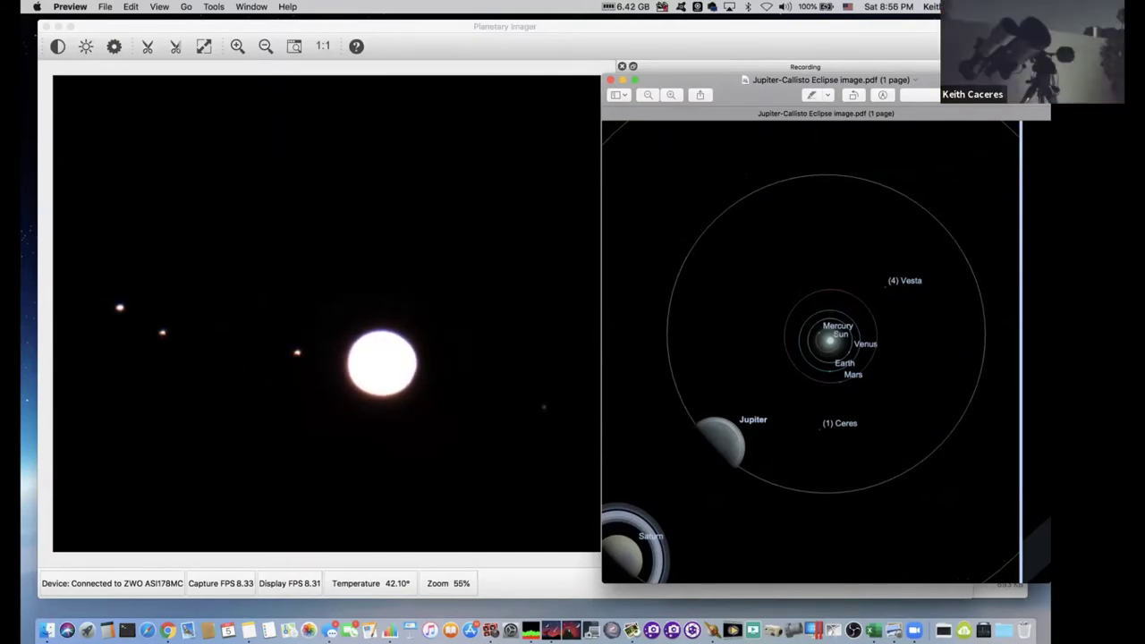
drag(823, 80, 894, 523)
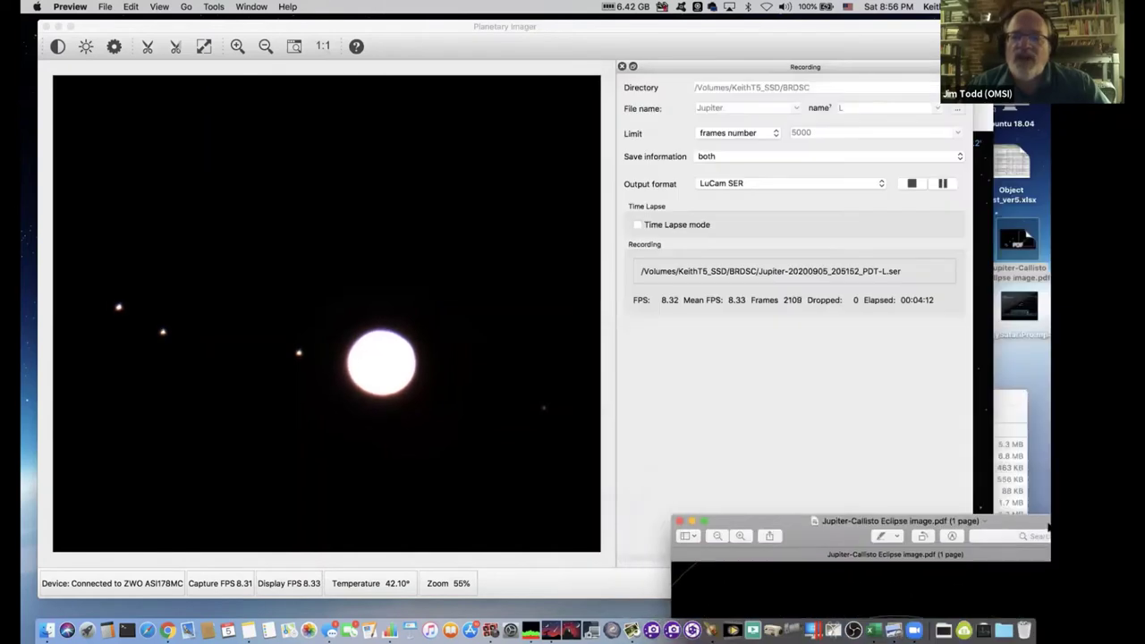
- Open SkySafariPro.mp4 from the desktop in QuickTime Player and play the Callisto simulation
click(1009, 401)
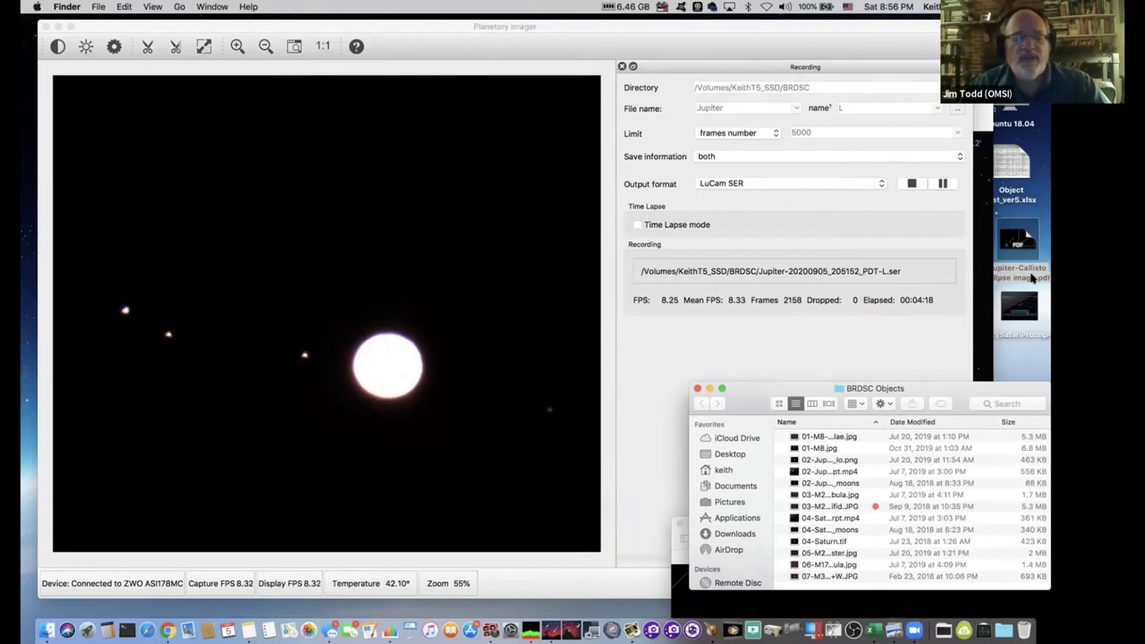
right_click(1018, 335)
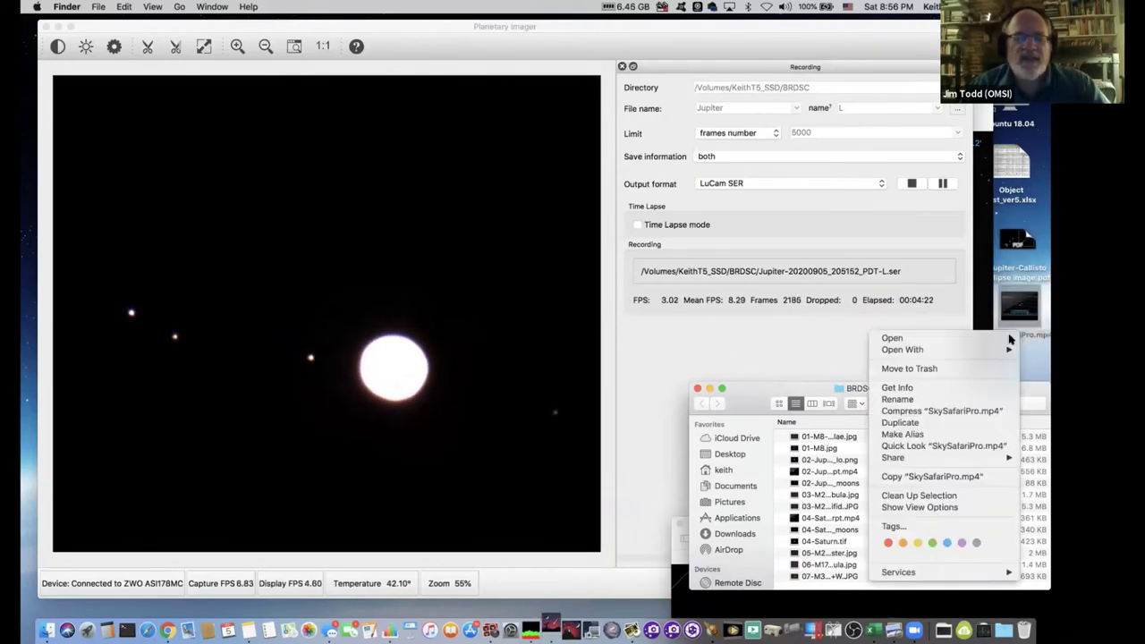
mouse_move(903, 350)
click(732, 435)
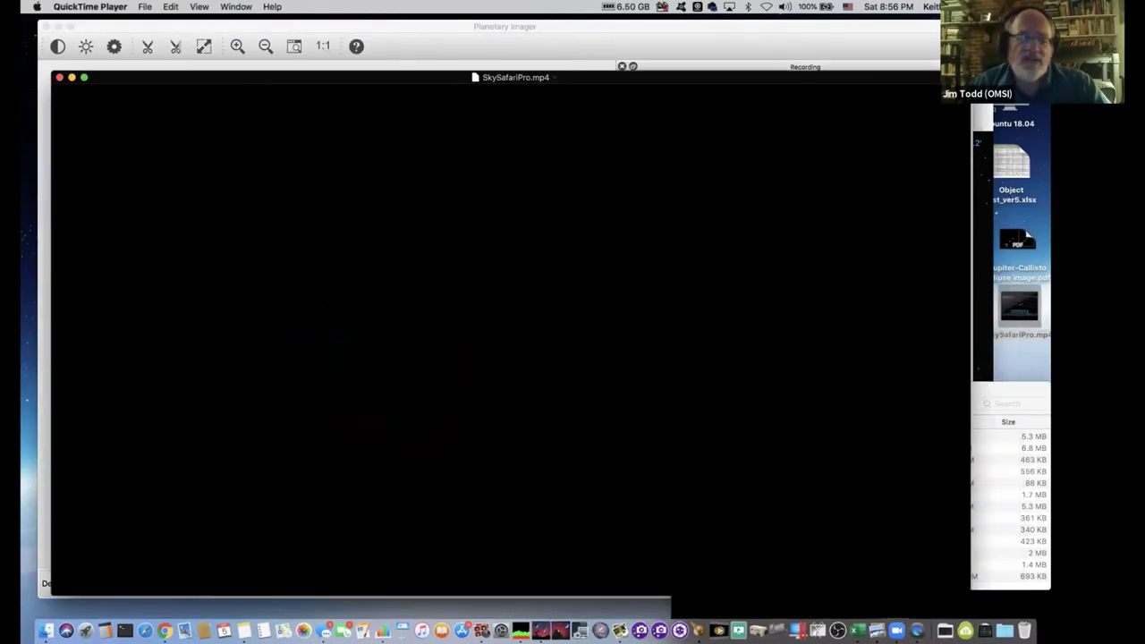
click(511, 484)
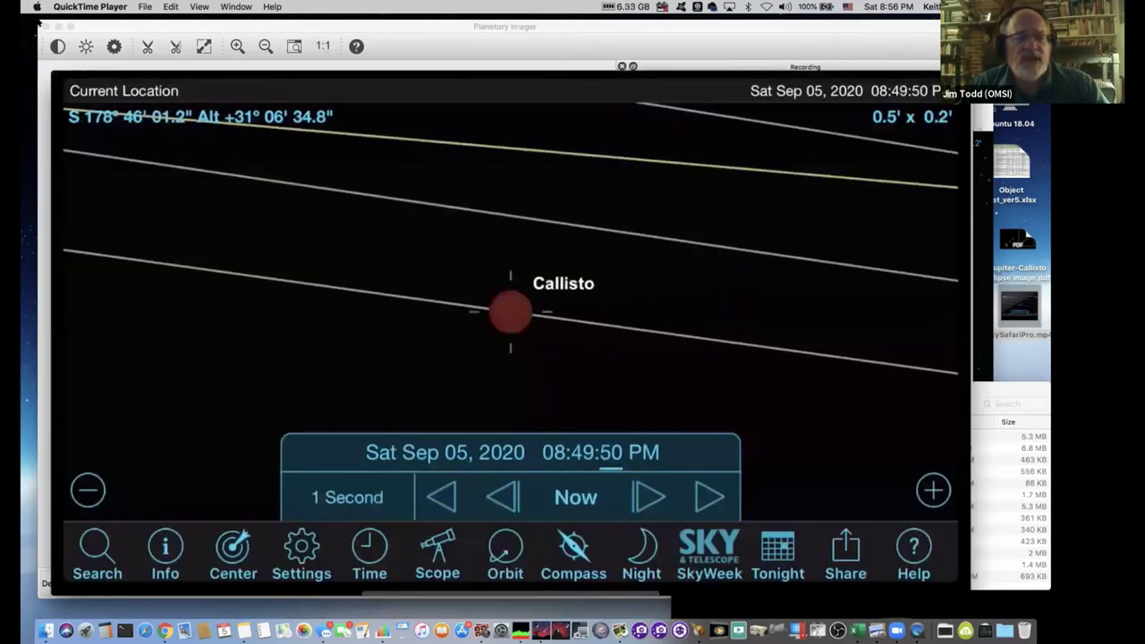
click(149, 36)
drag(225, 34, 372, 57)
click(134, 268)
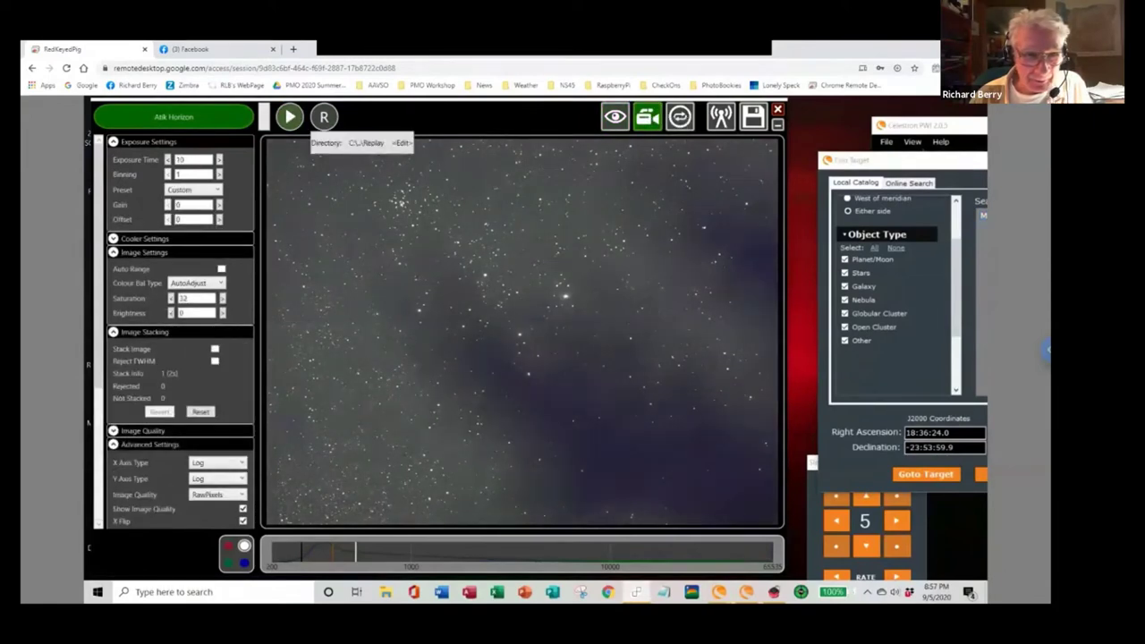
- Start the Atik Horizon live capture with 10-second exposures and stretch the star field using Auto Range and a slight histogram adjustment
click(289, 116)
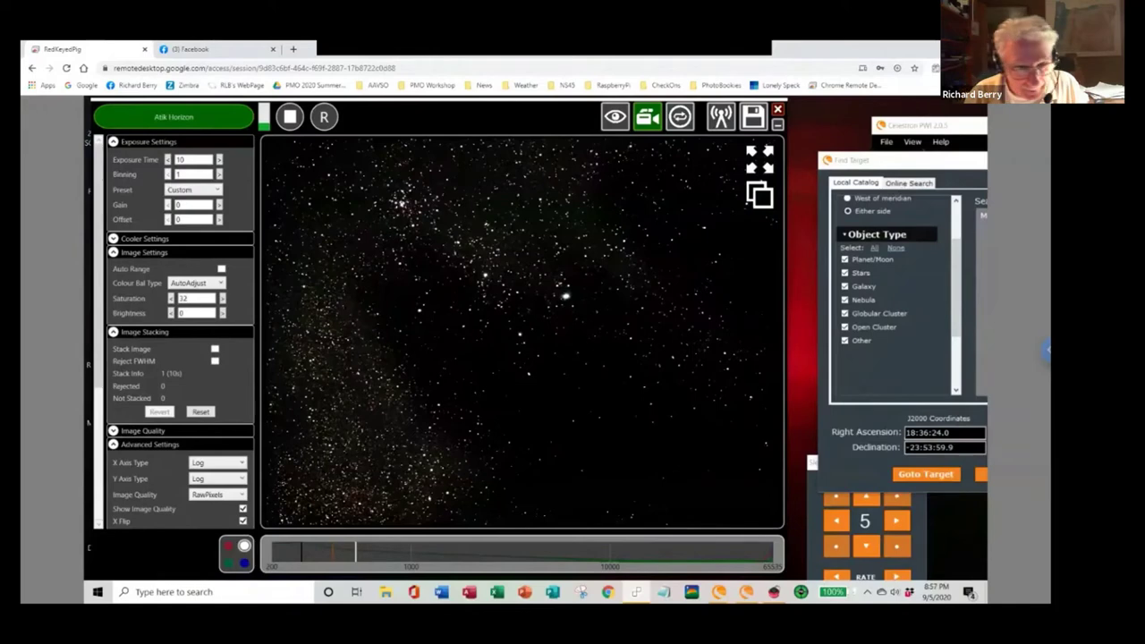
click(221, 268)
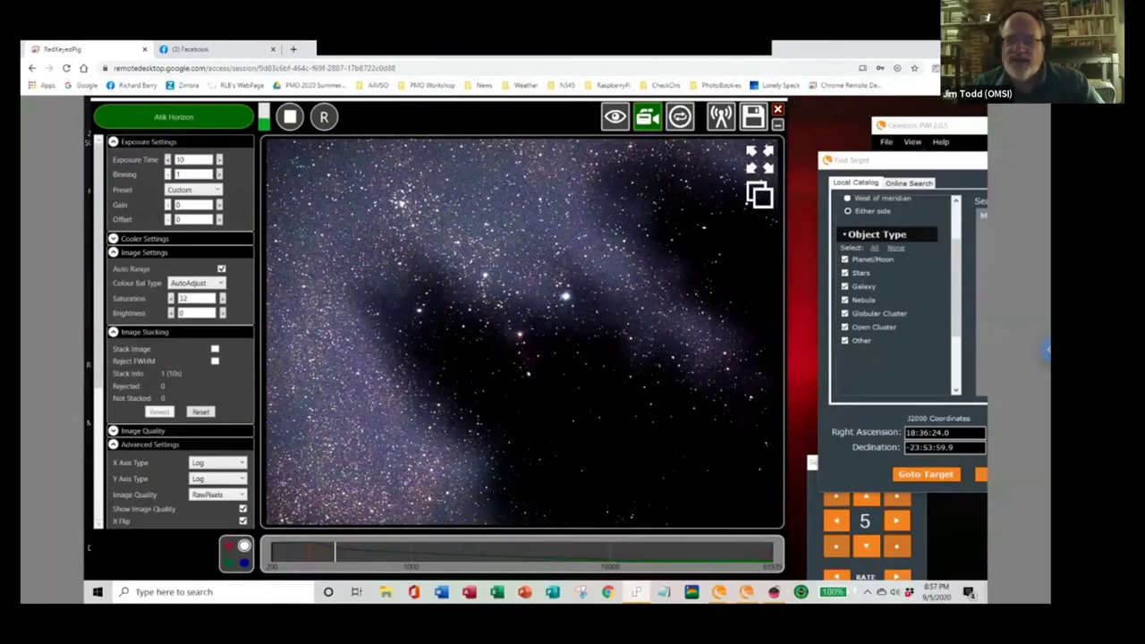
drag(335, 552, 343, 552)
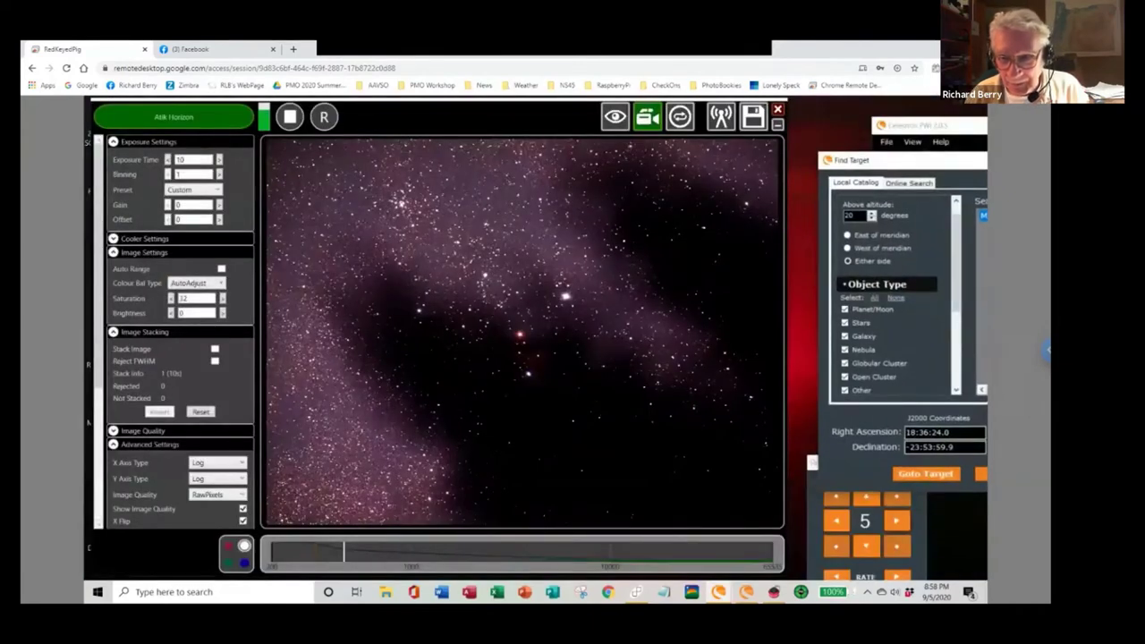
- Move the Find Target window to expose its search results, and switch the running capture to finder mode with a 2-second exposure
drag(949, 173, 909, 162)
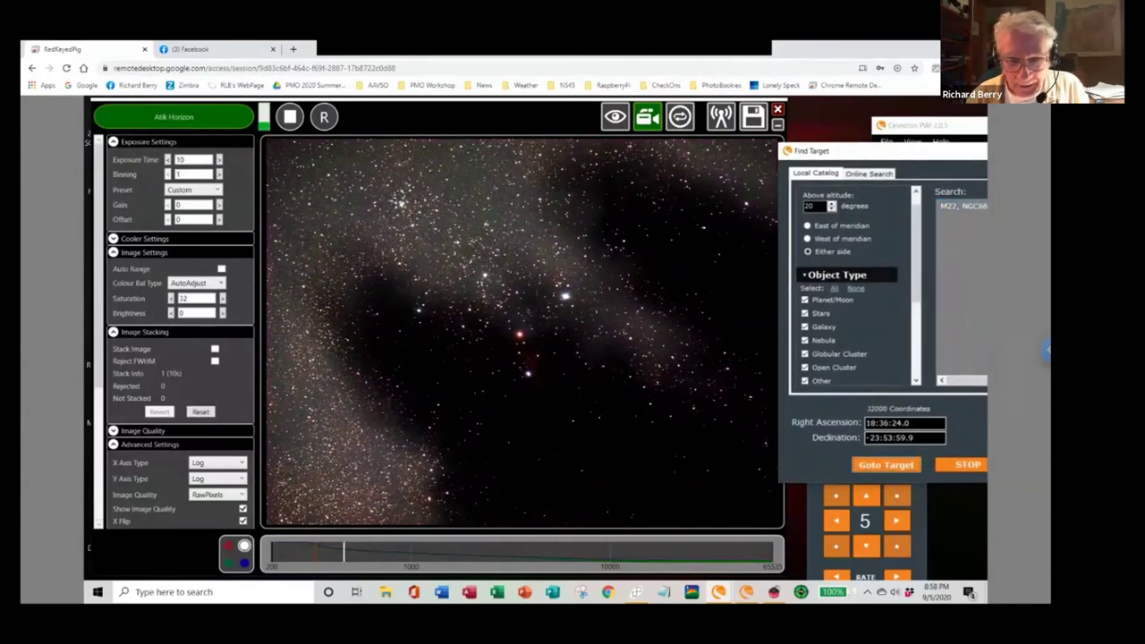
click(289, 116)
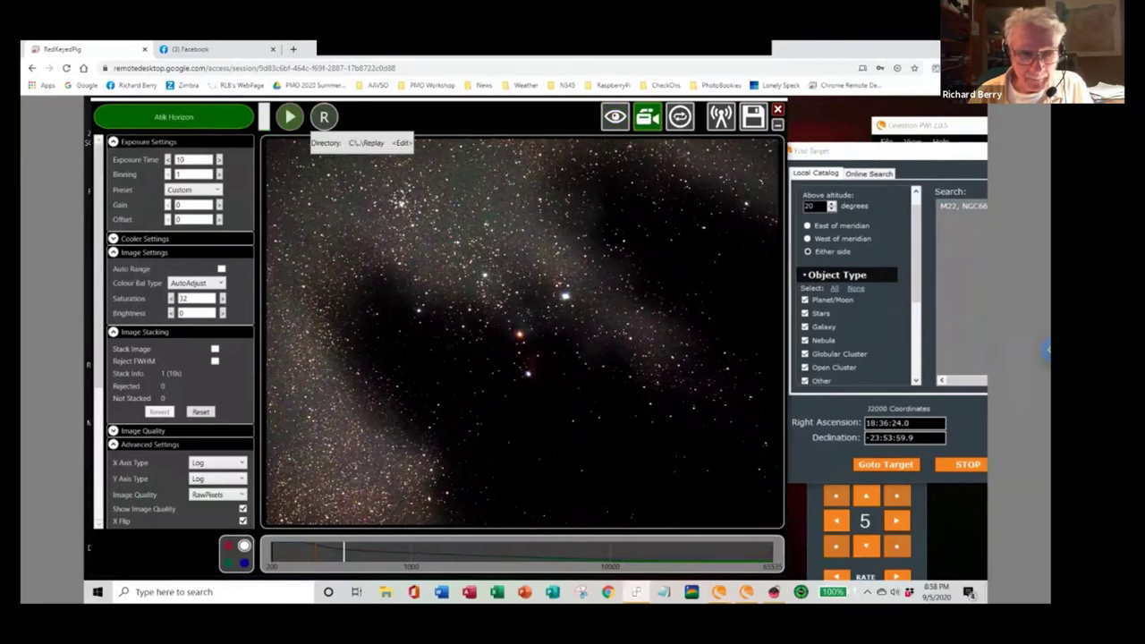
click(615, 116)
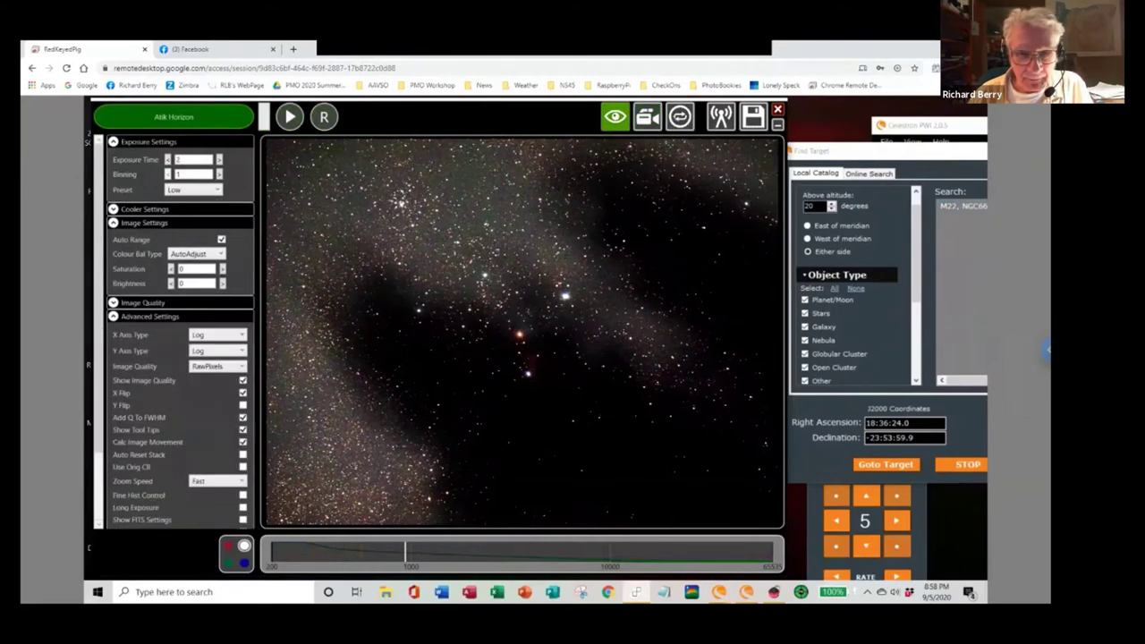
click(289, 116)
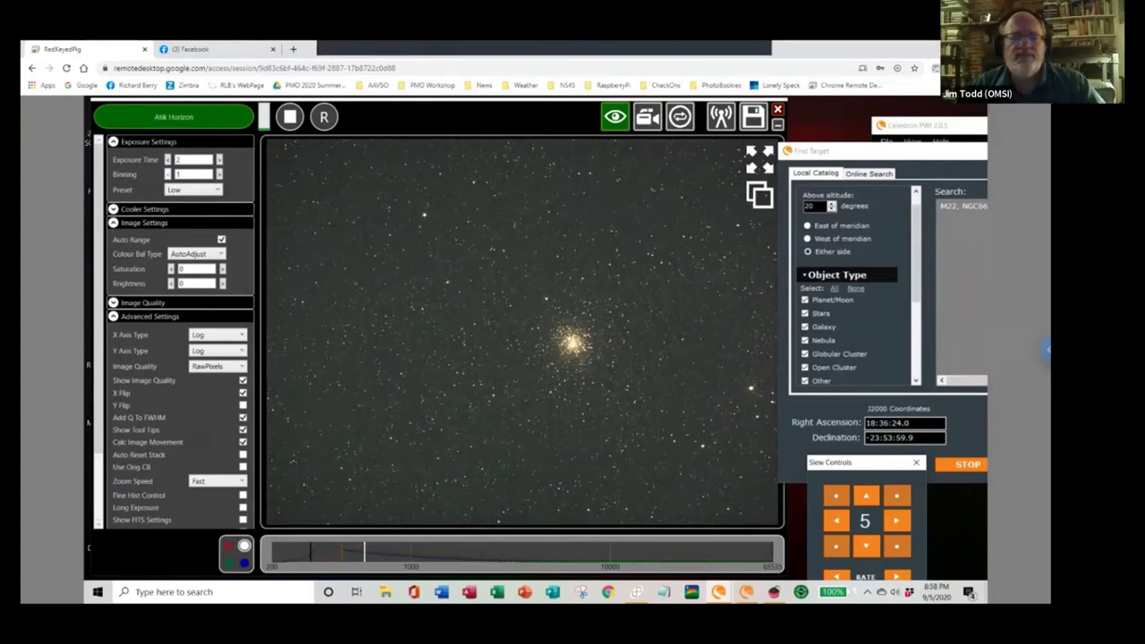
scroll(522, 331, up, 2)
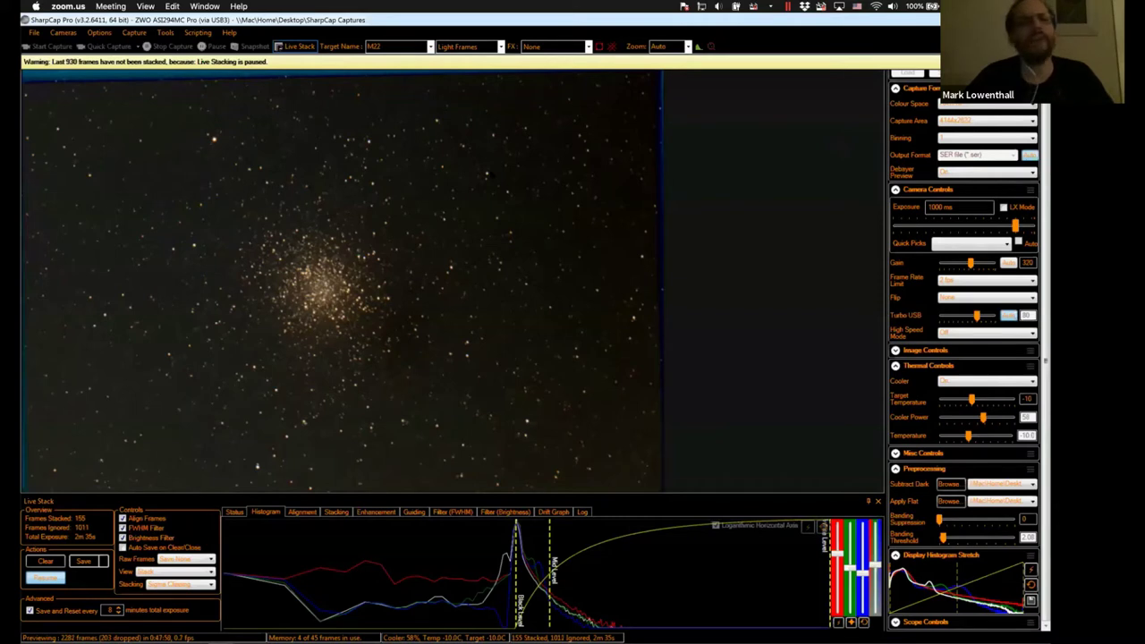
- Auto-hide the Live Stack pane in SharpCap to give the M22 preview more room
click(688, 47)
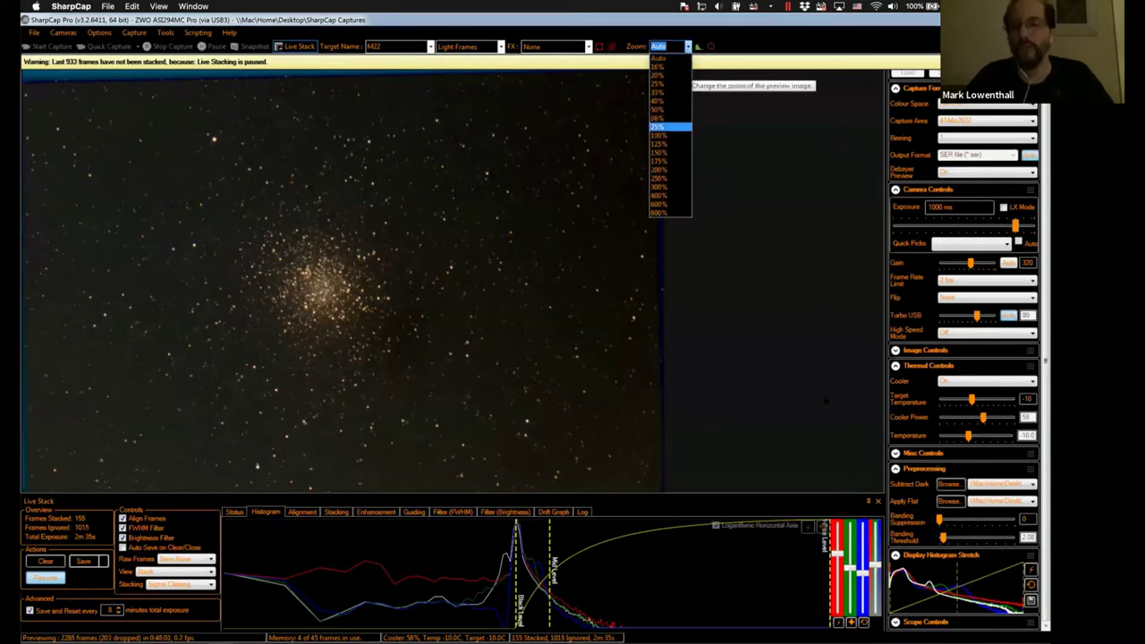
click(866, 503)
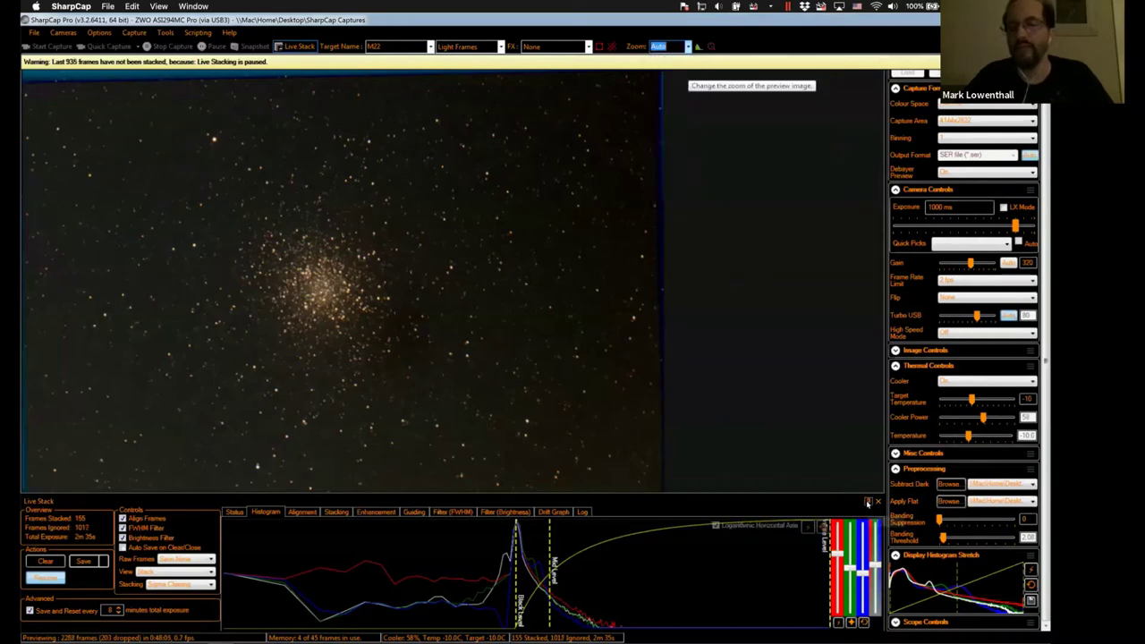
click(868, 504)
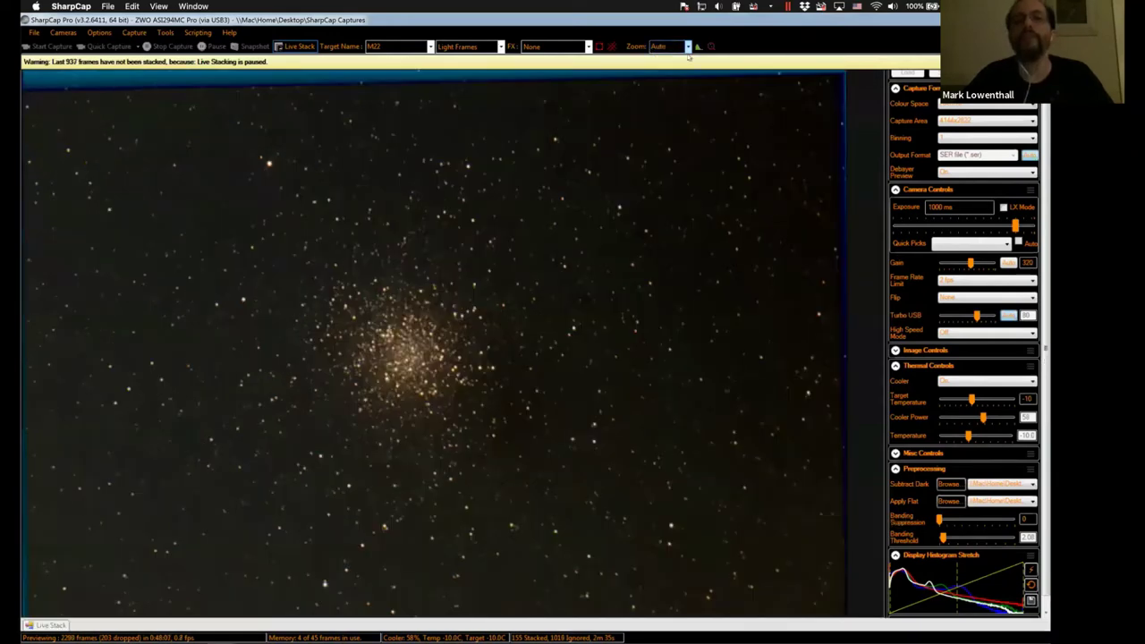
- Set the preview zoom to 100% and examine the M22 globular cluster and the star field above it
click(687, 47)
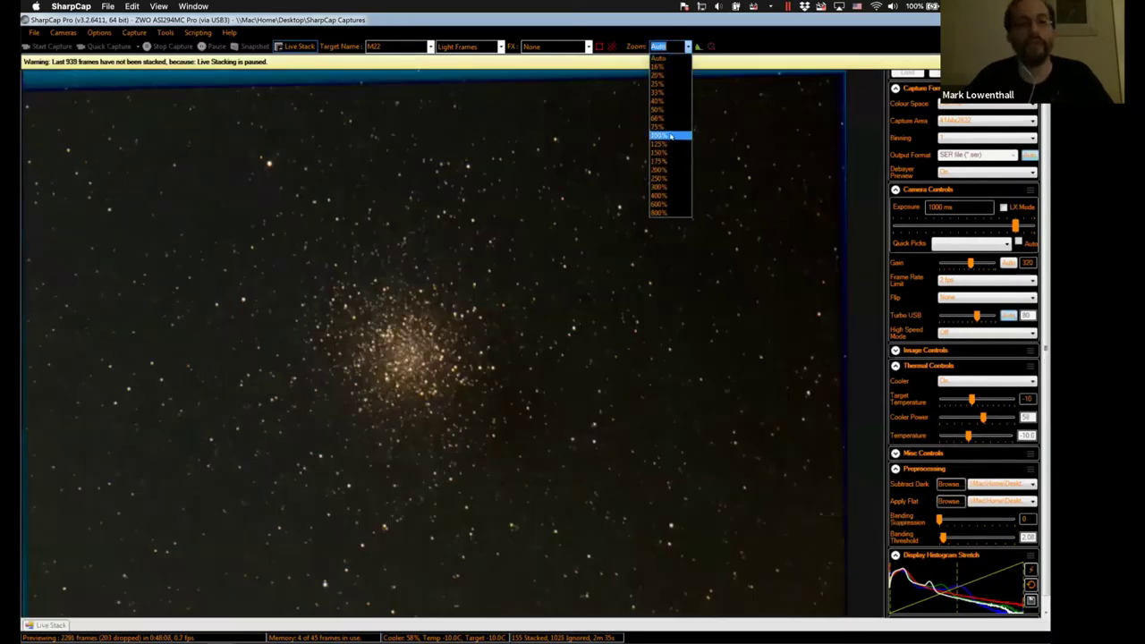
click(670, 136)
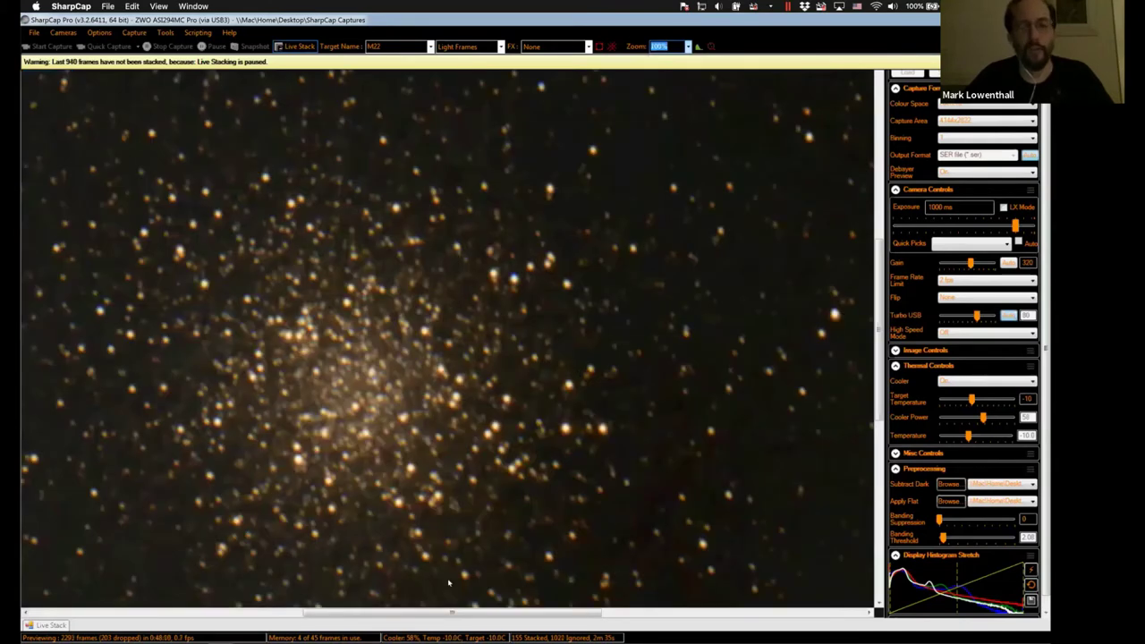
drag(470, 620, 413, 617)
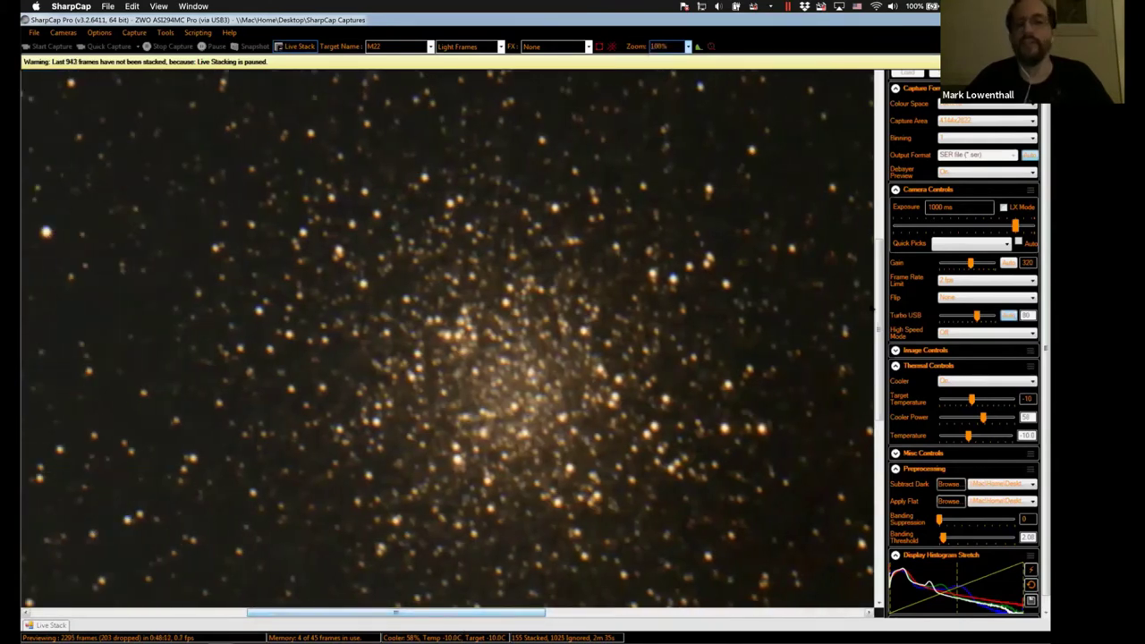
drag(881, 263, 883, 159)
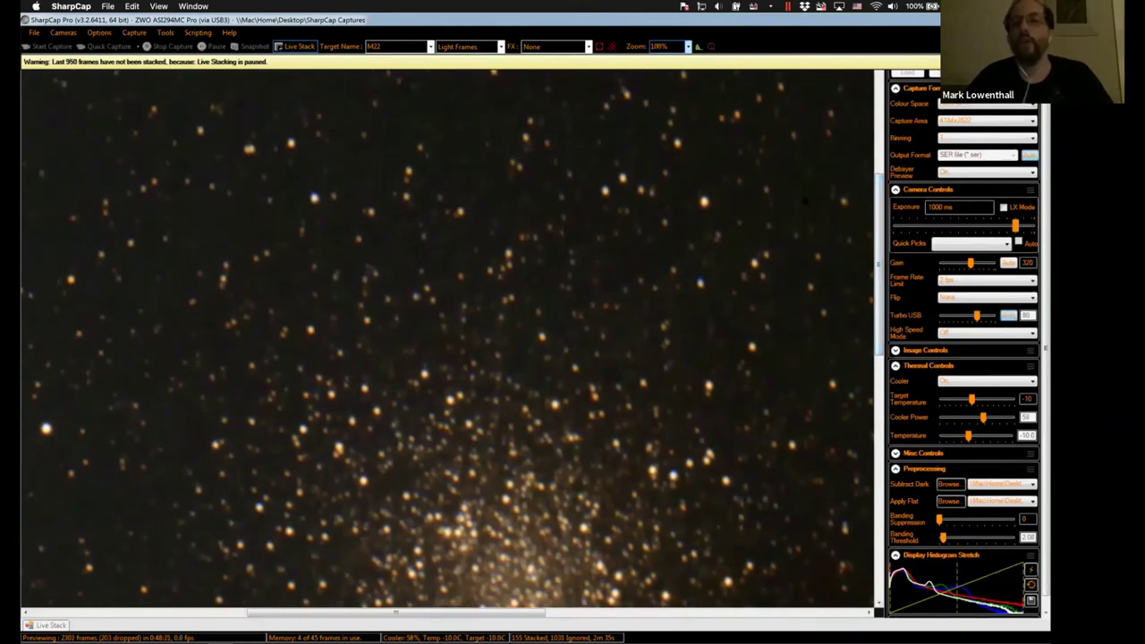
- Examine the core of M22 at full magnification, and fit the whole frame using the Auto preview zoom
click(880, 604)
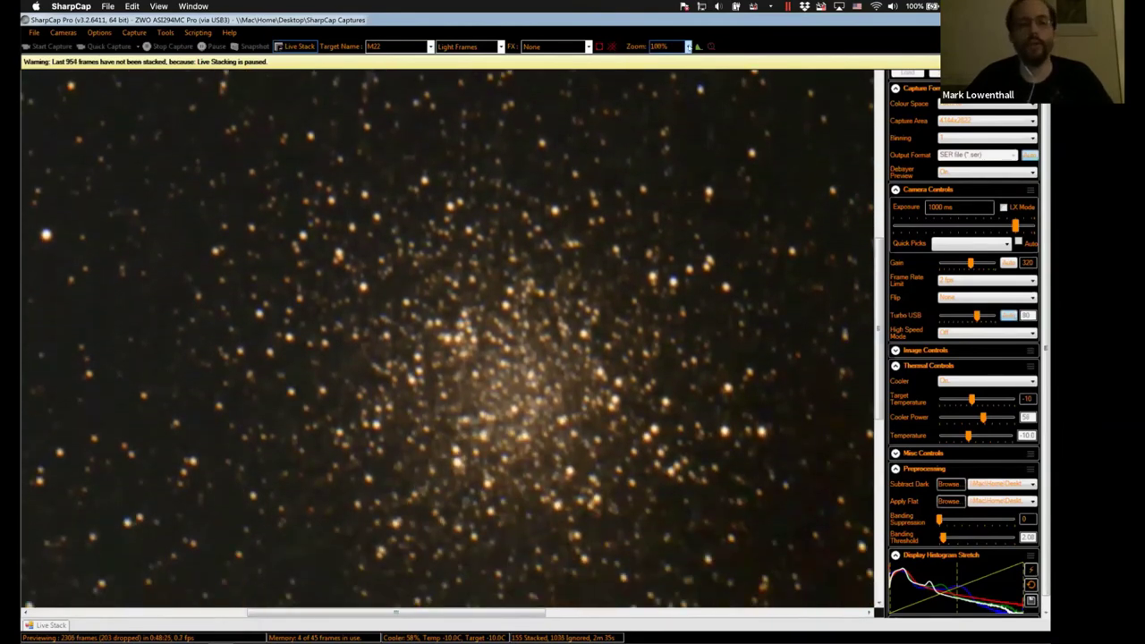
click(688, 47)
click(669, 58)
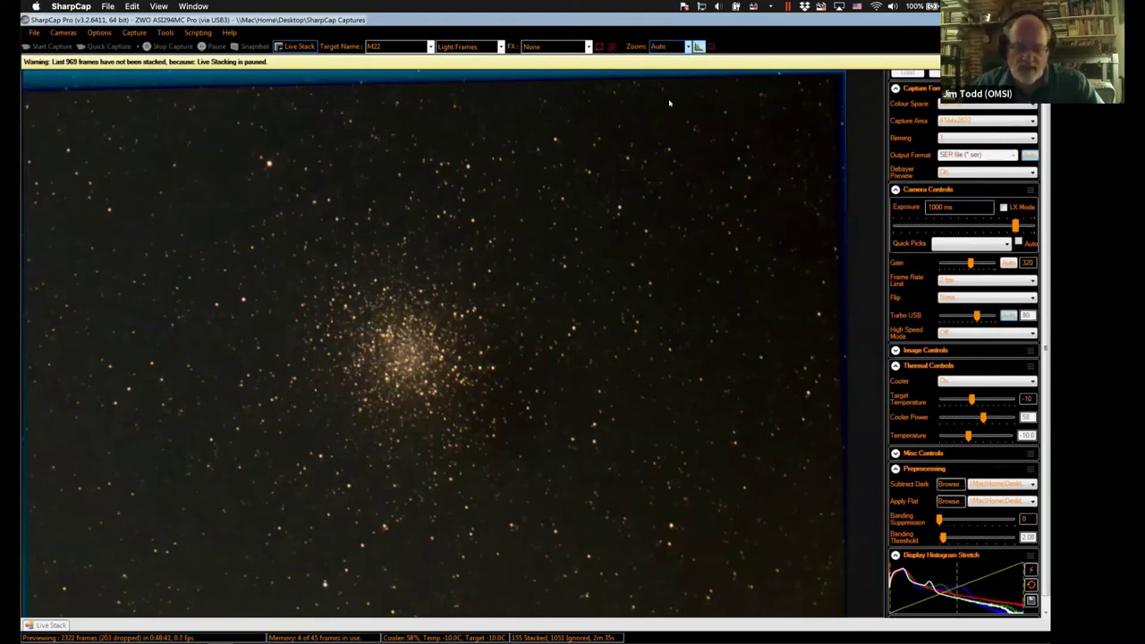
- Set the preview zoom to 50% and bring the M22 cluster closer to the centre of the view
click(688, 47)
click(671, 108)
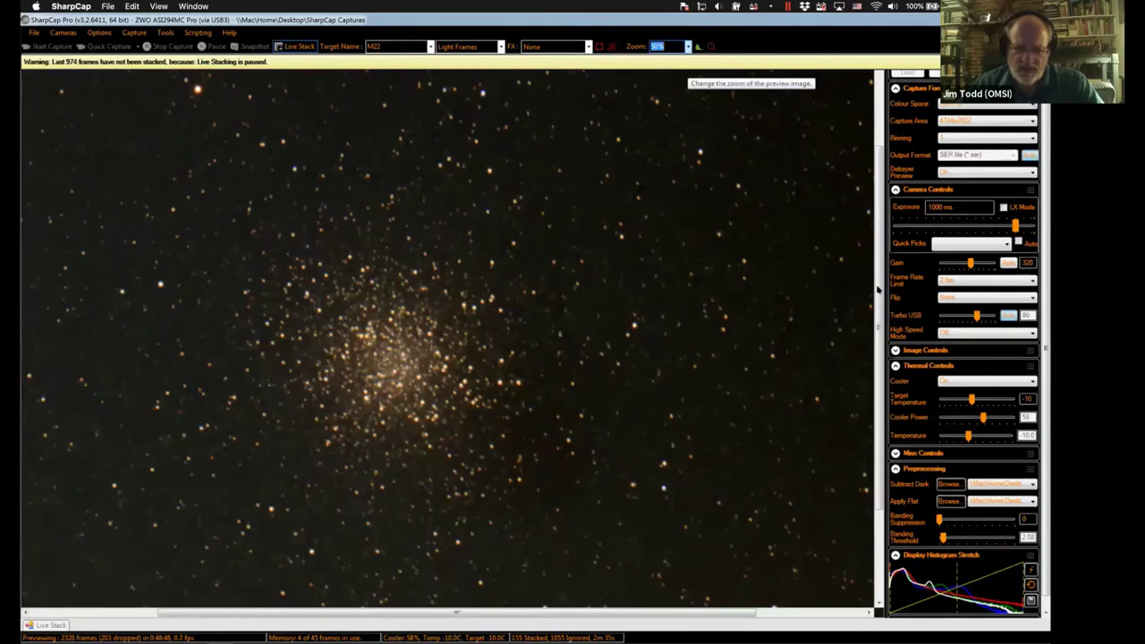
scroll(877, 312, down, 2)
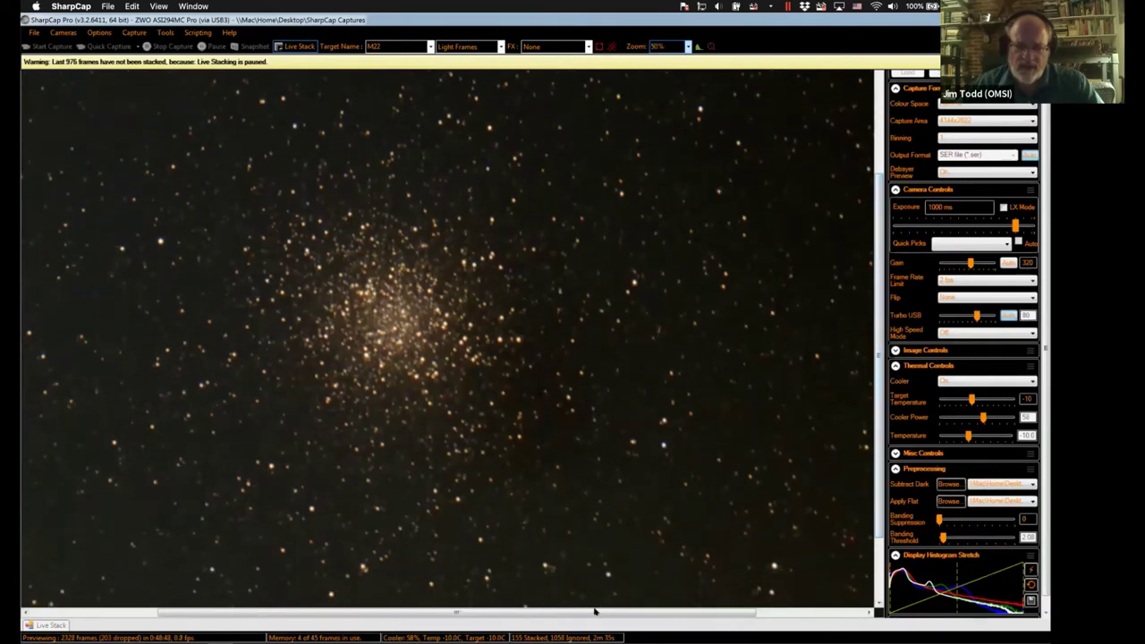
drag(567, 611, 520, 611)
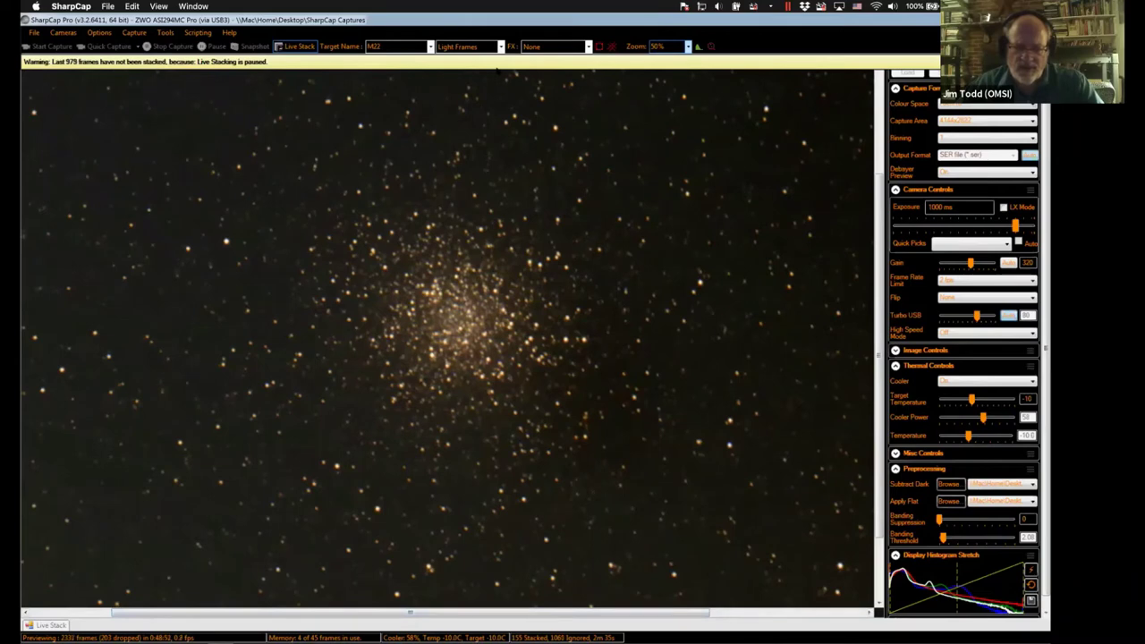
- Switch to SkySafari and search for NGC40 to centre the chart on it as the scope target
key(super+Tab)
key(super+Tab)
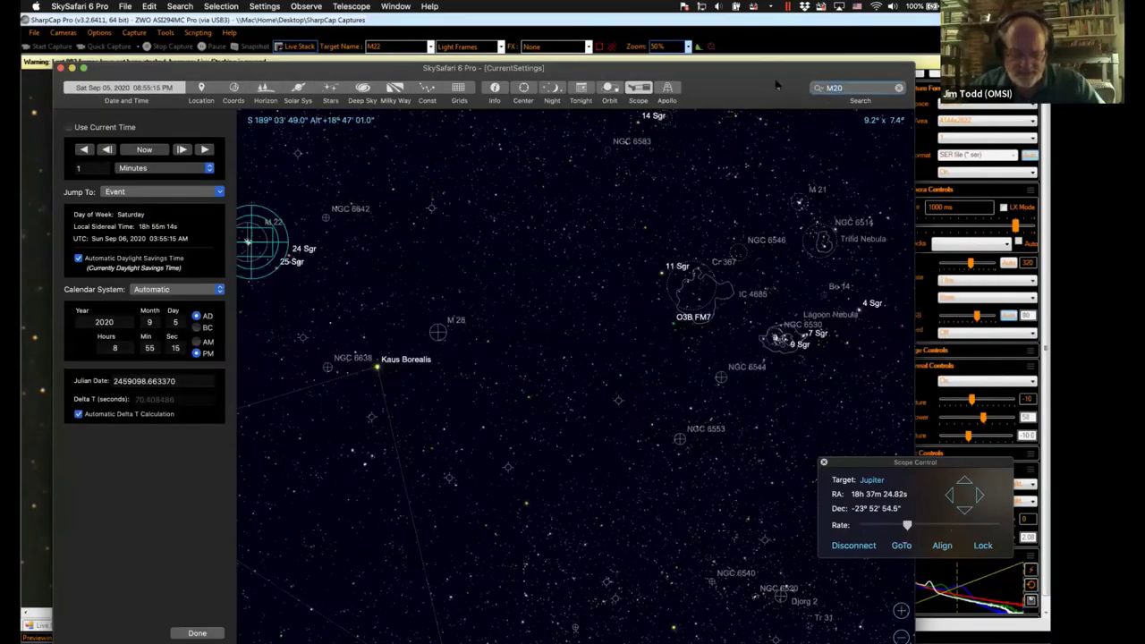
text(C49)
text(0)
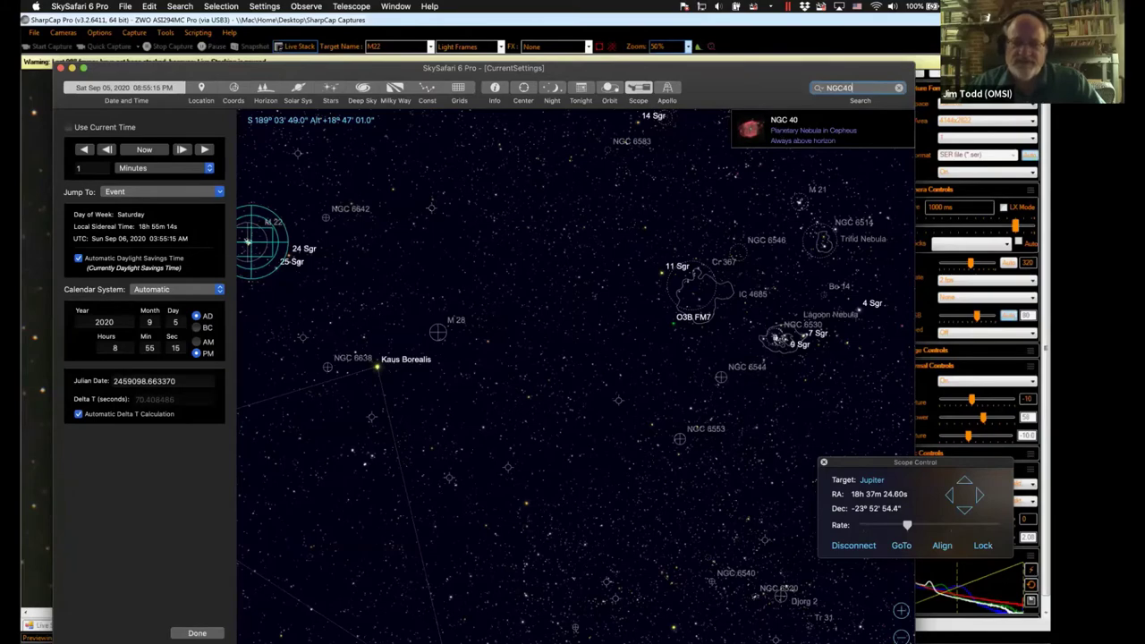
key(Return)
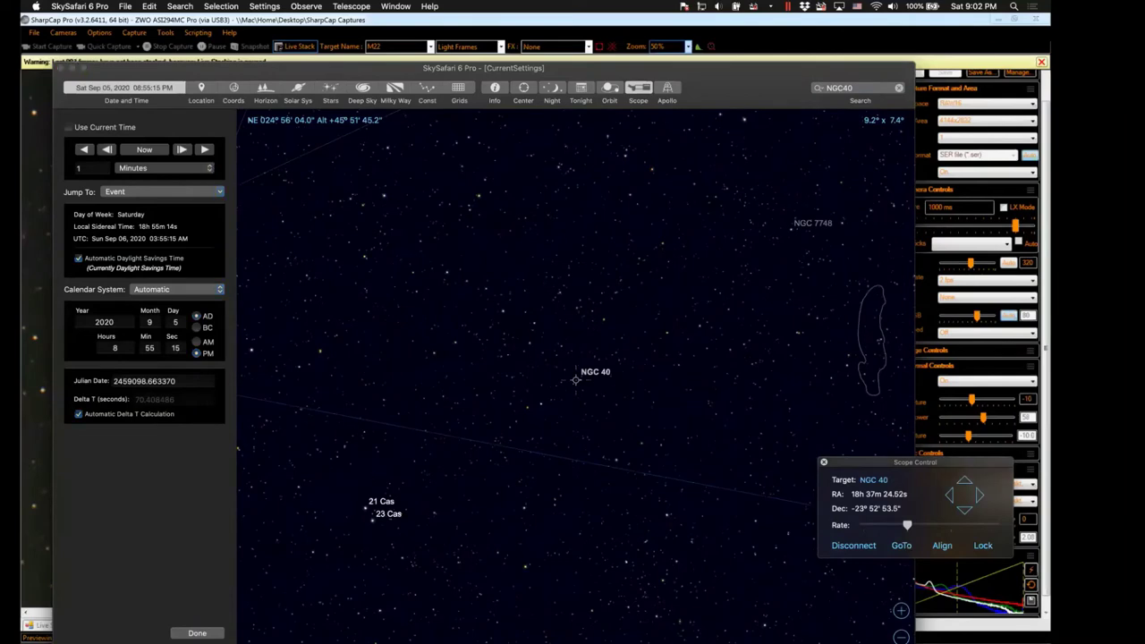
- Return to SharpCap, and switch from there to the Windows 7 virtual machine
click(930, 582)
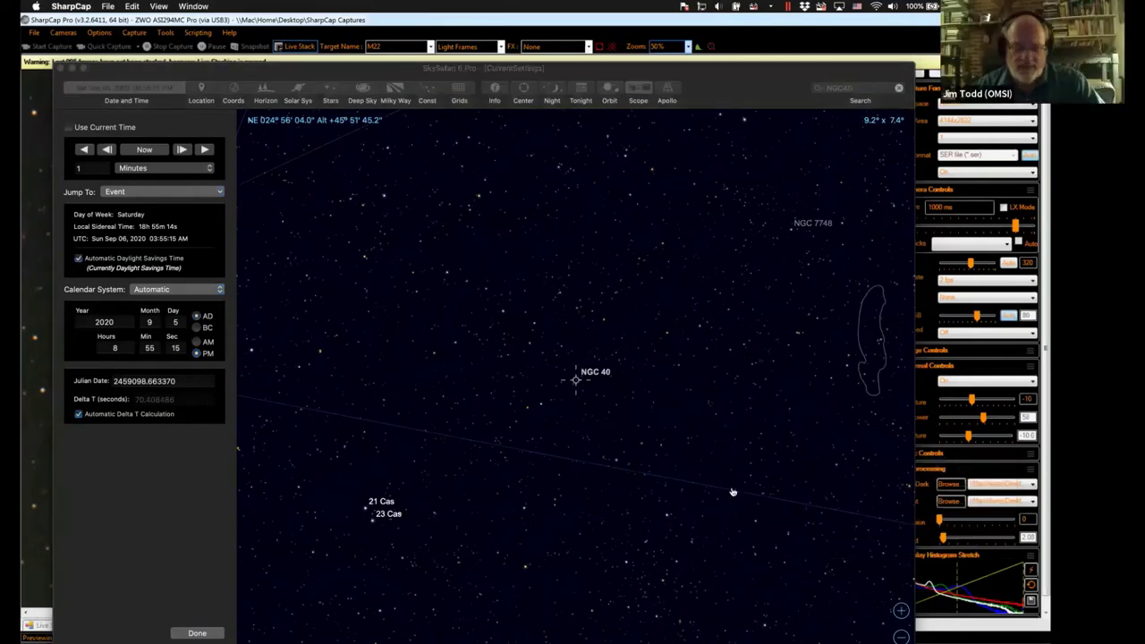
key(super+Tab)
key(super+Tab)
key(super+Tab)
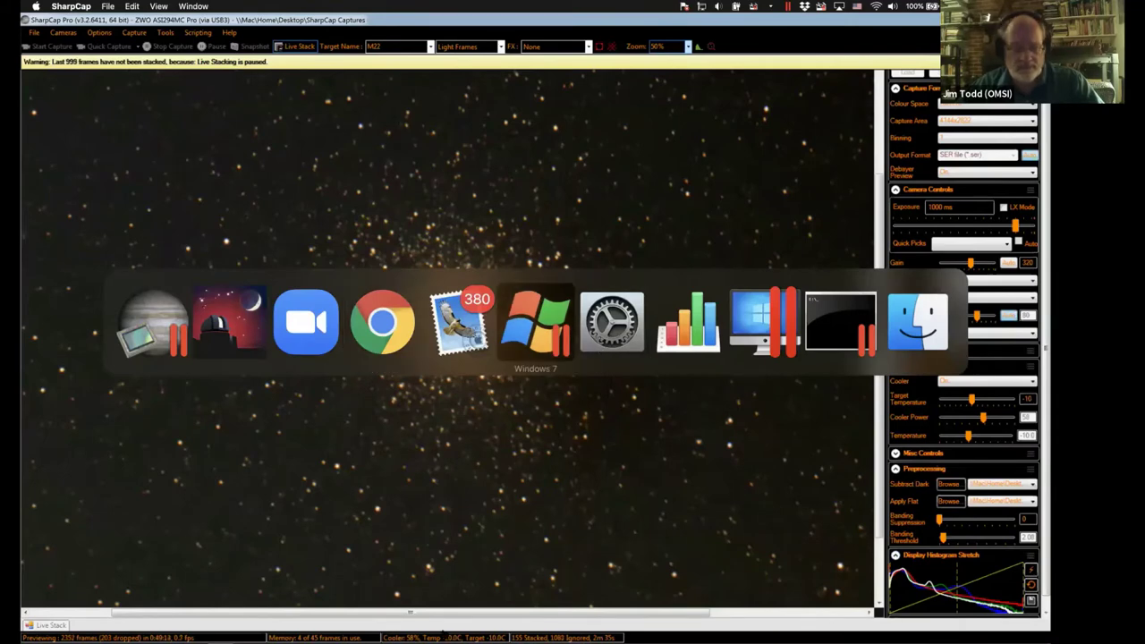
click(537, 324)
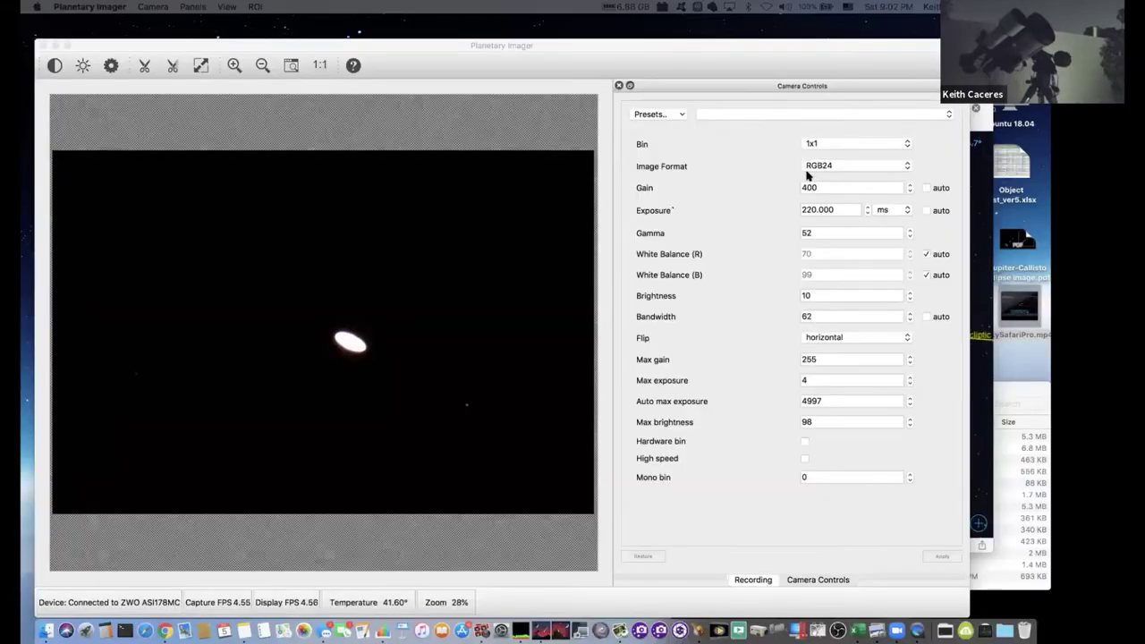
- Raise the Planetary Imager camera exposure to 520 ms and then 820 ms, applying each value to the live Saturn view
click(803, 211)
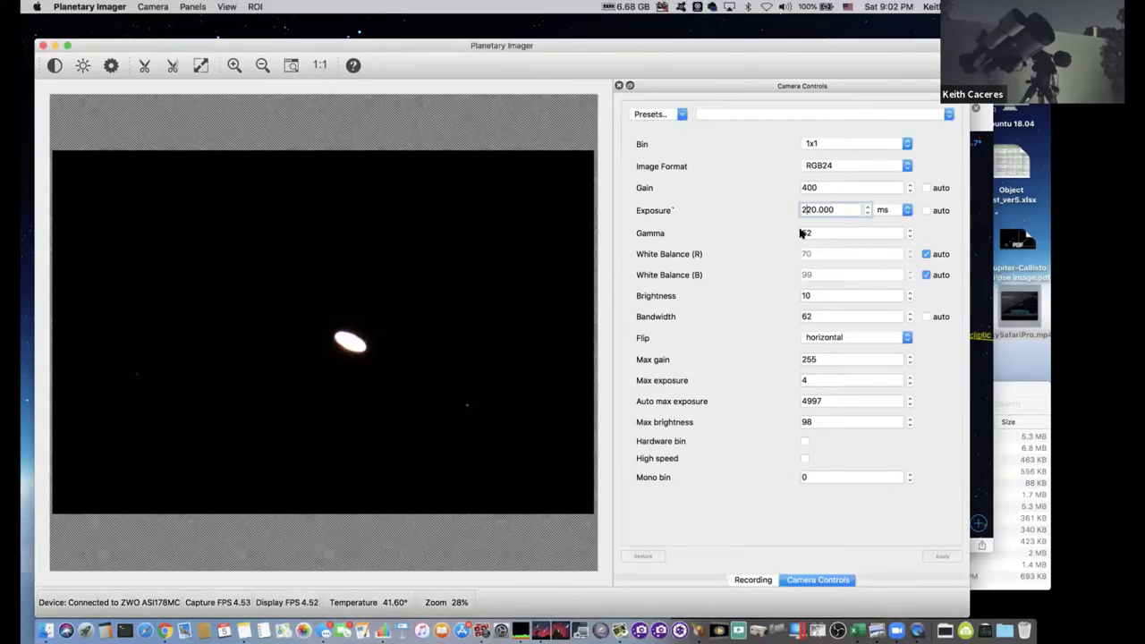
key(Delete)
text(5)
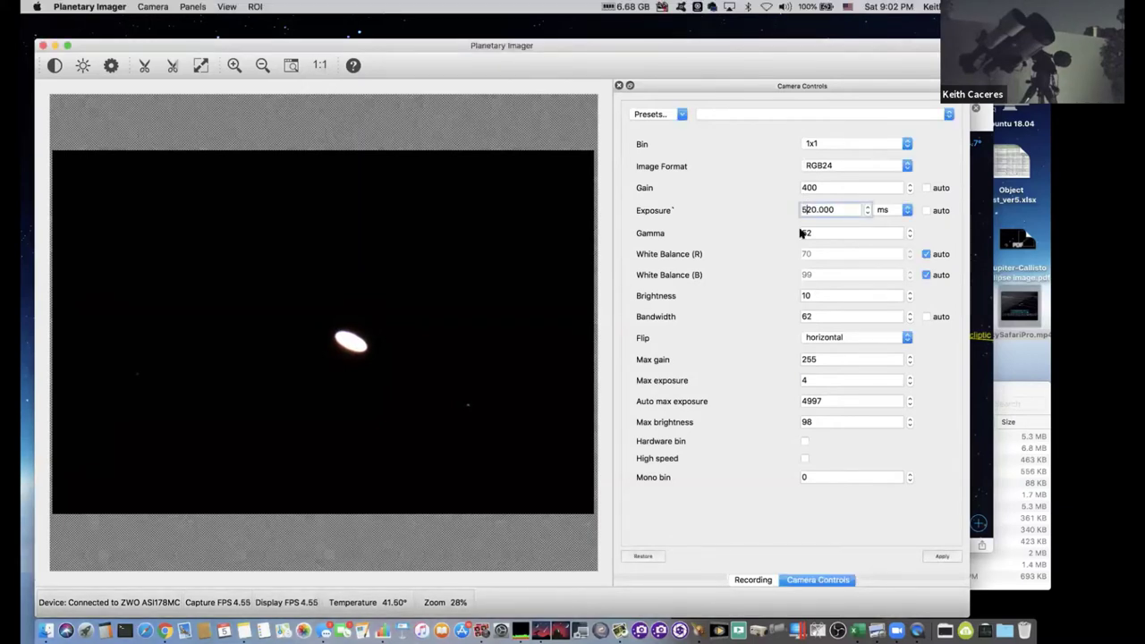
click(942, 556)
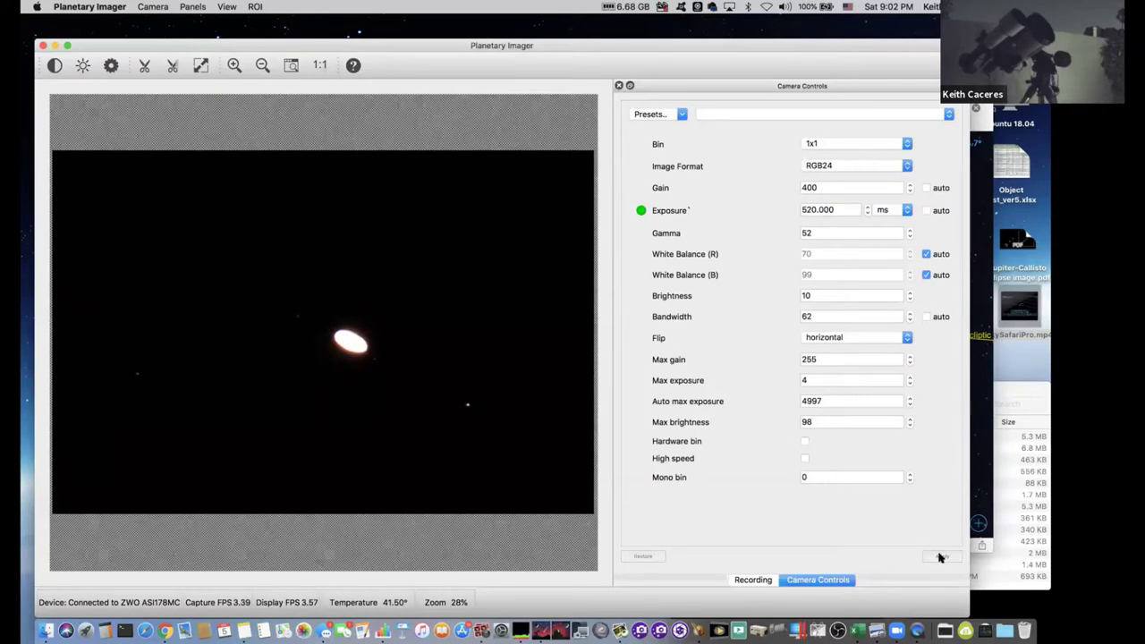
click(805, 209)
key(Delete)
text(2)
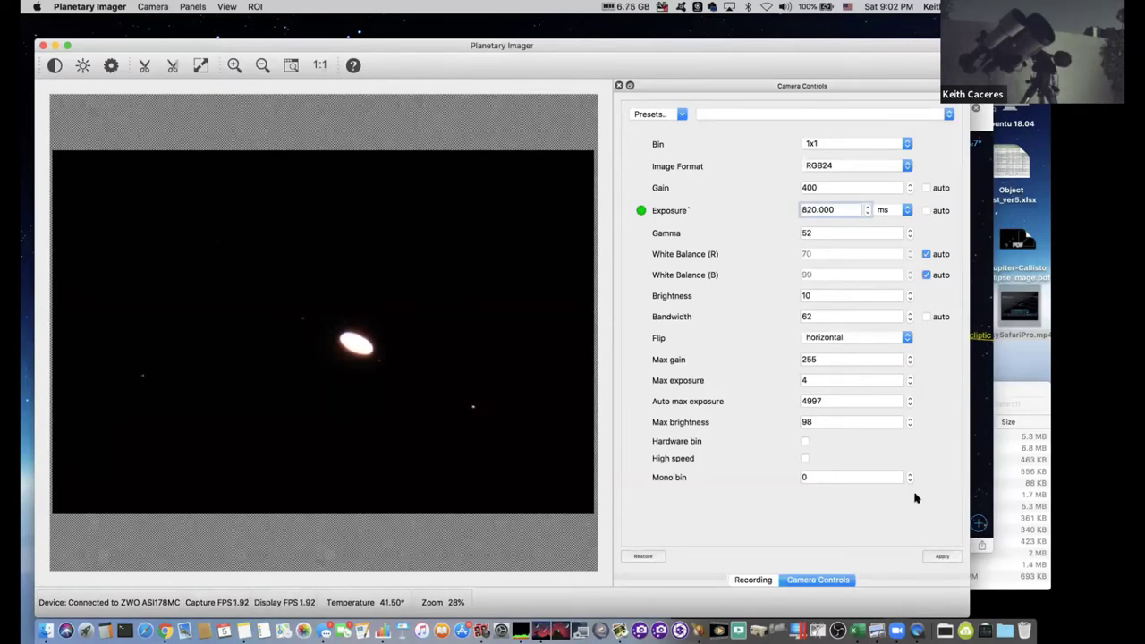
click(933, 556)
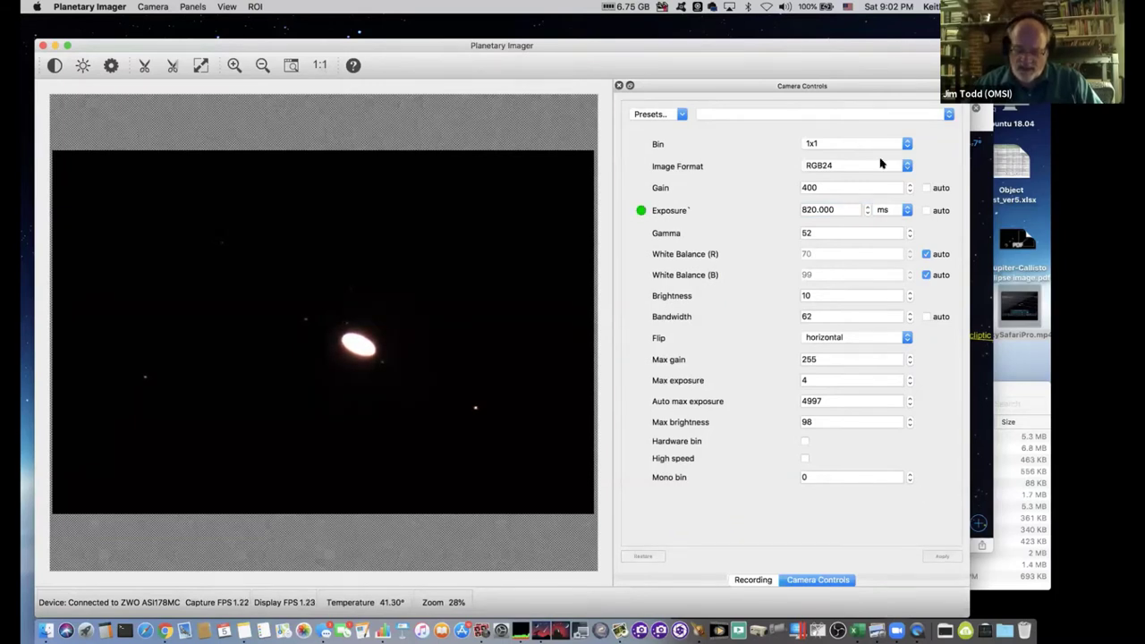
- Start a LuCam SER recording of Saturn with a 5000-frame limit and stop it after a few seconds
click(753, 580)
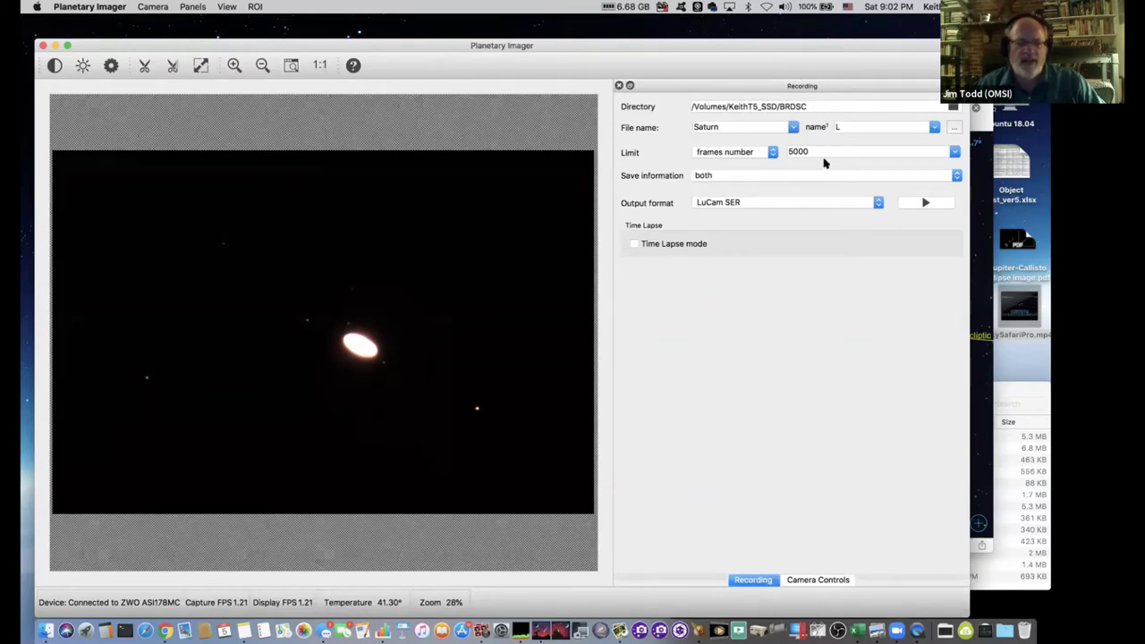
click(924, 203)
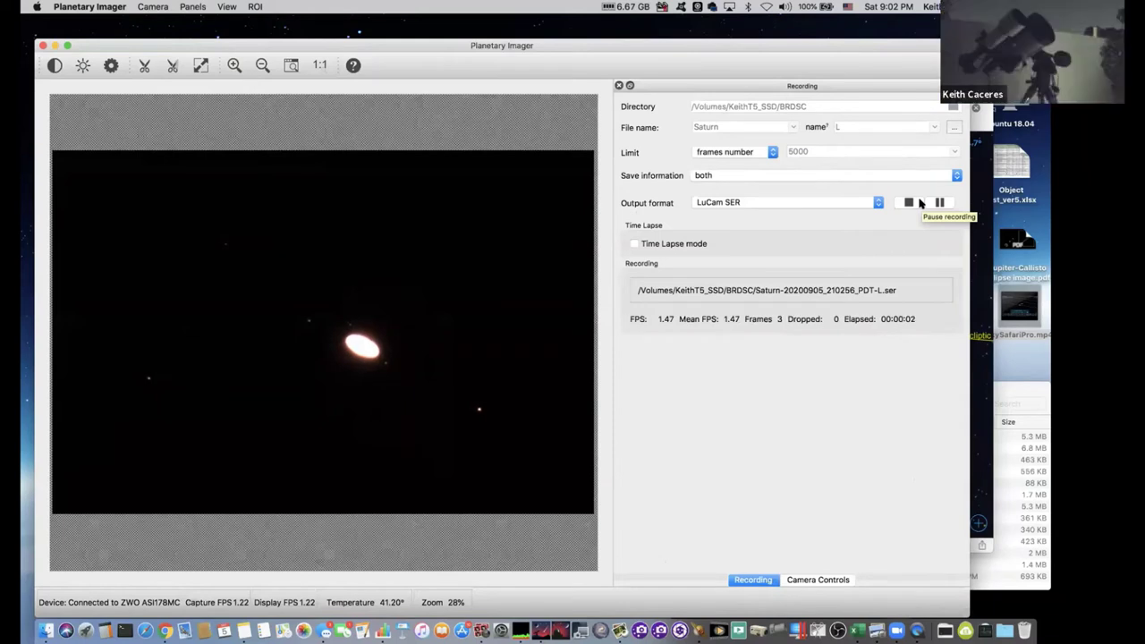
click(910, 204)
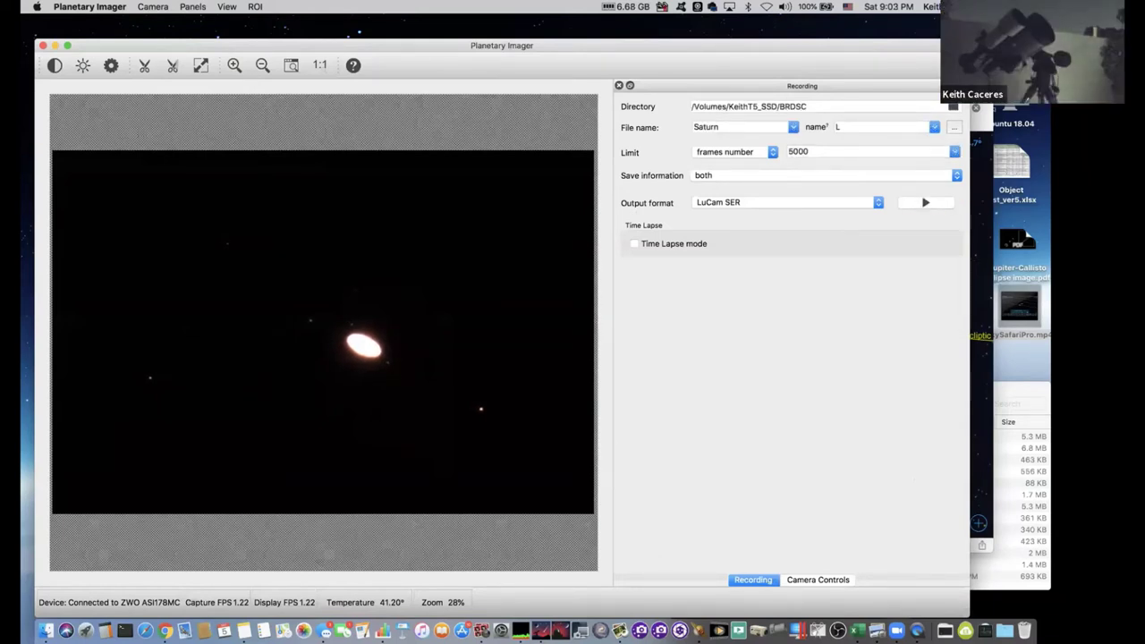
- Magnify the overexposed Saturn view to inspect the moons, and reduce the zoom to 26% to see the full frame
click(233, 69)
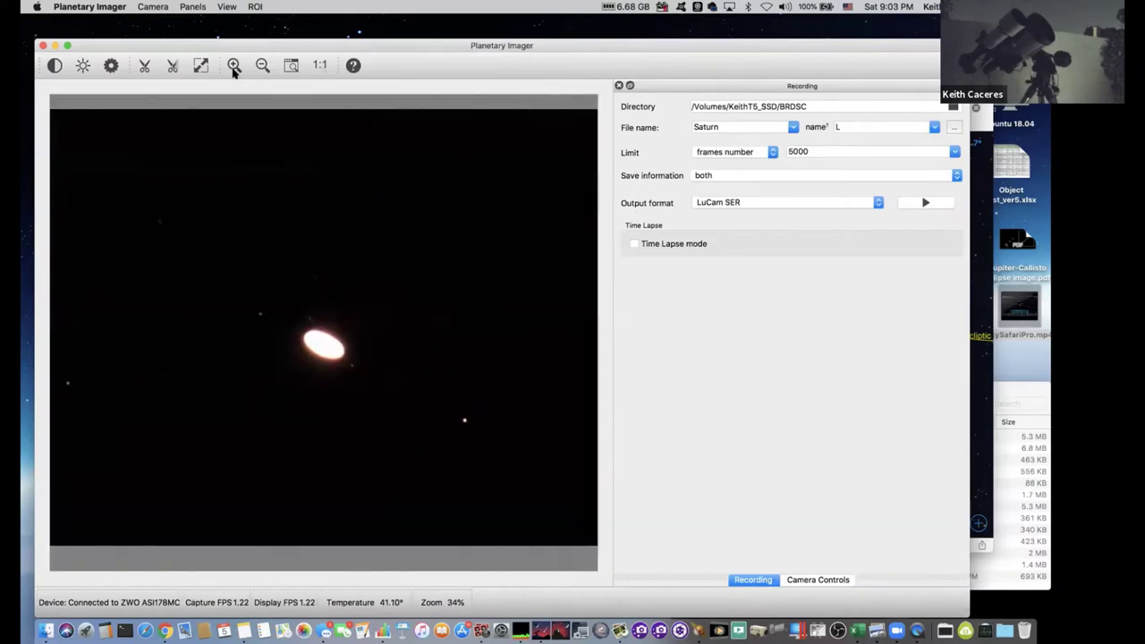
click(234, 69)
click(261, 69)
click(261, 69)
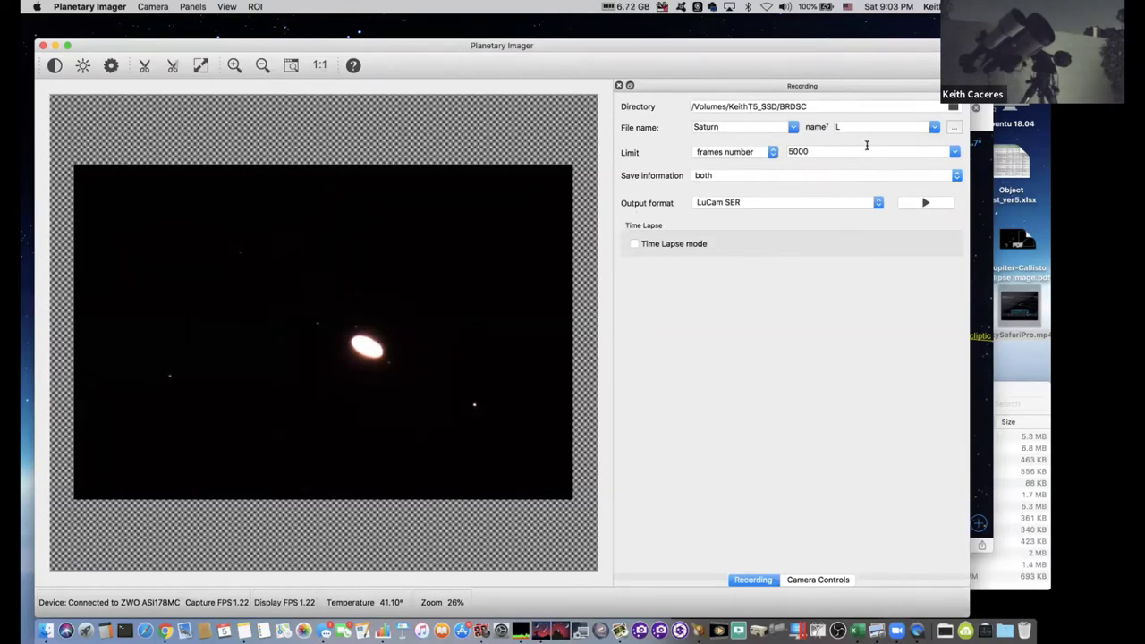
- Set the camera gain to 300 and the exposure to 40 ms, applying both to the live view
click(820, 579)
click(808, 187)
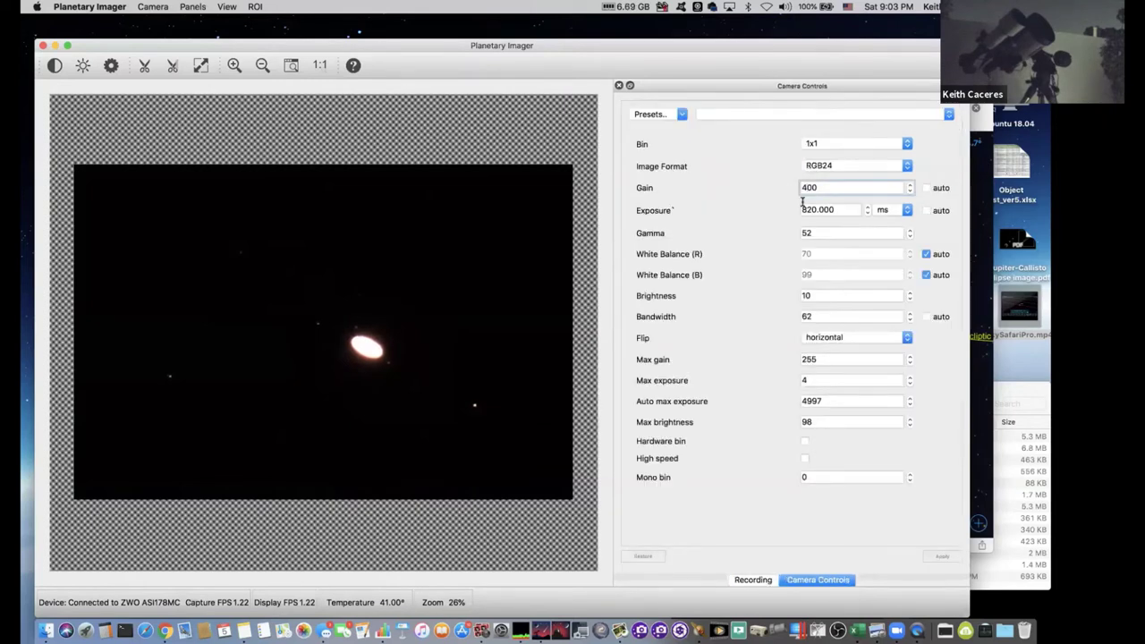
key(BackSpace)
text(3)
click(939, 554)
click(804, 210)
key(Delete)
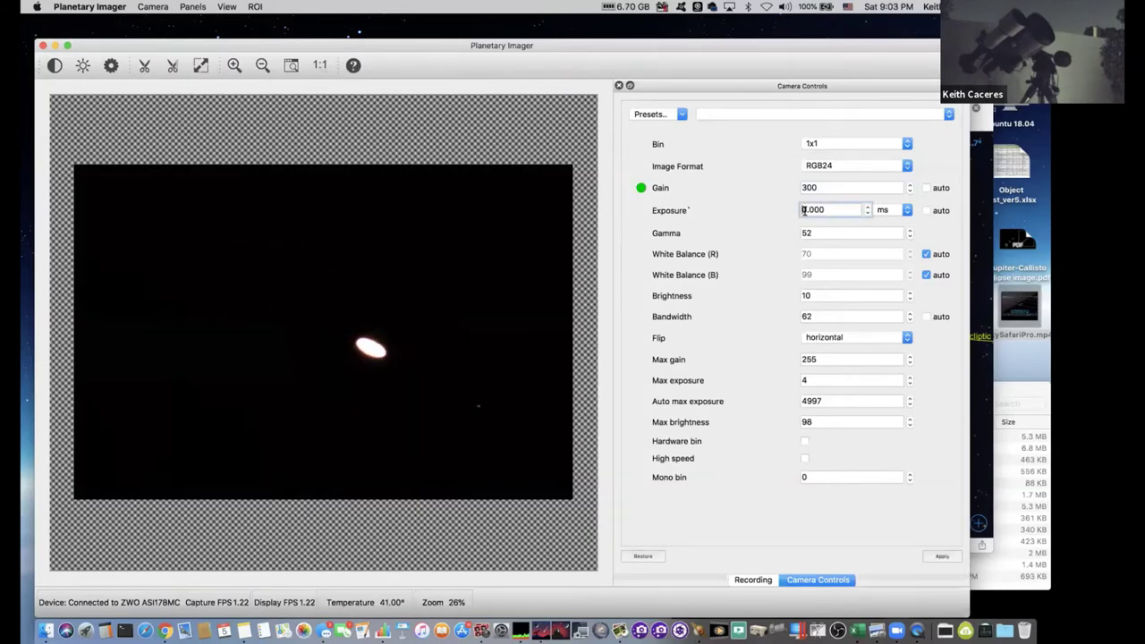
click(935, 556)
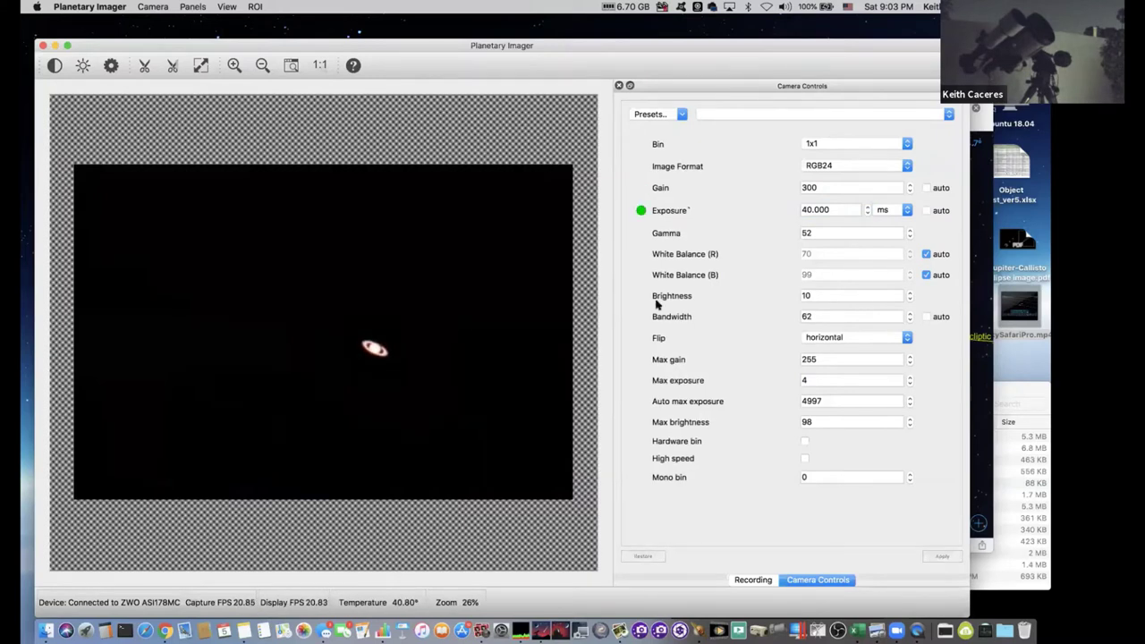
- Set the camera gain to 250 and apply it to the live Saturn view
click(232, 66)
click(232, 66)
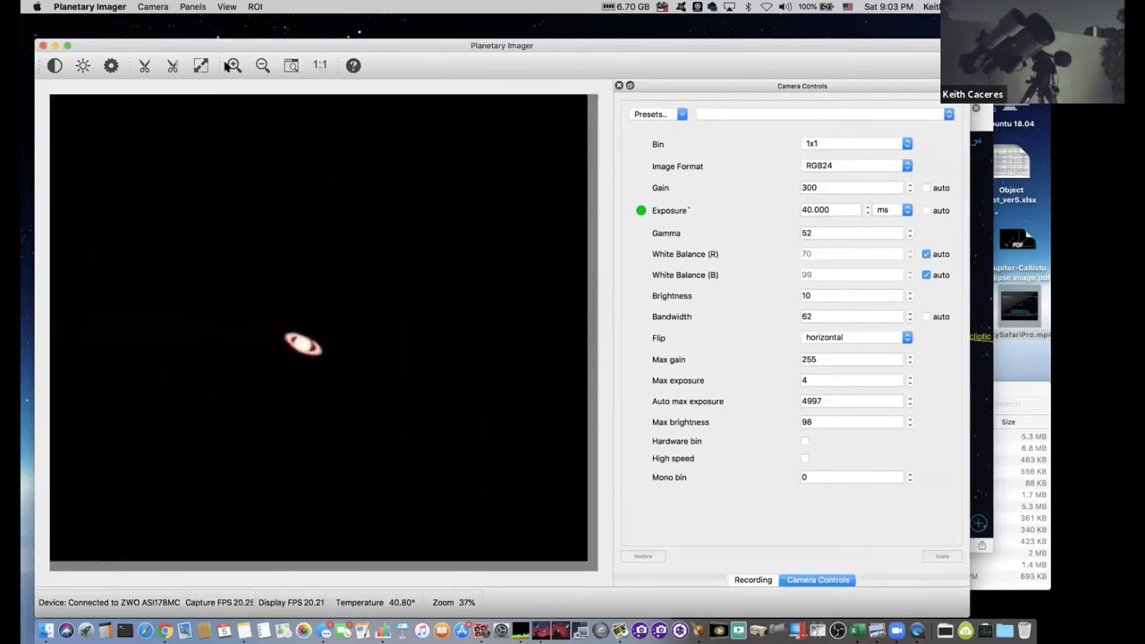
click(231, 67)
click(230, 68)
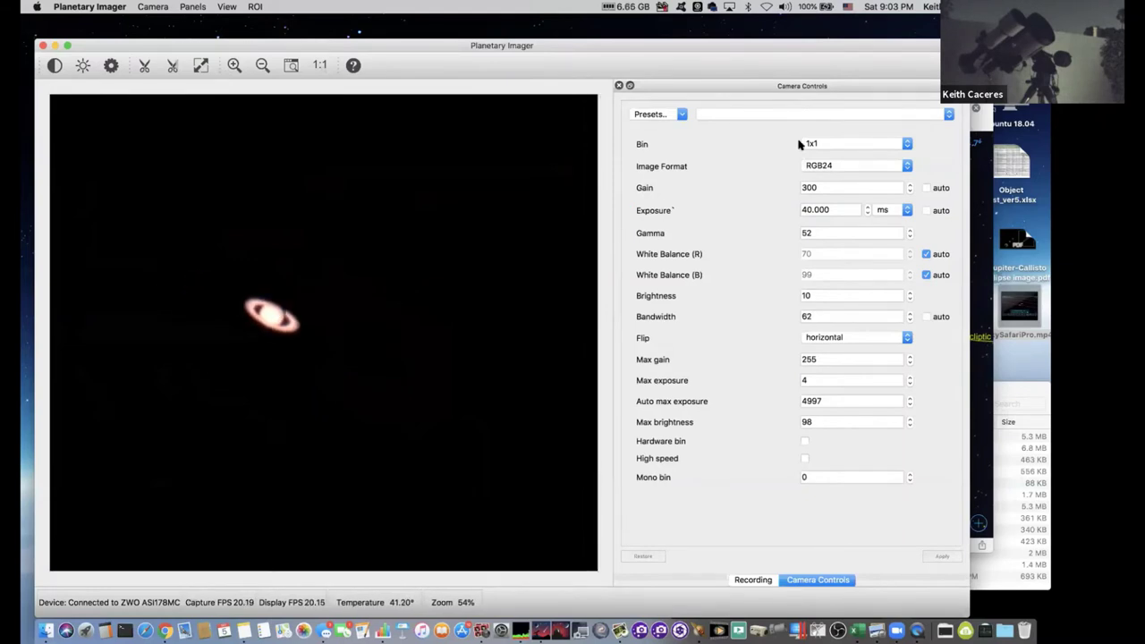
click(809, 188)
double_click(809, 188)
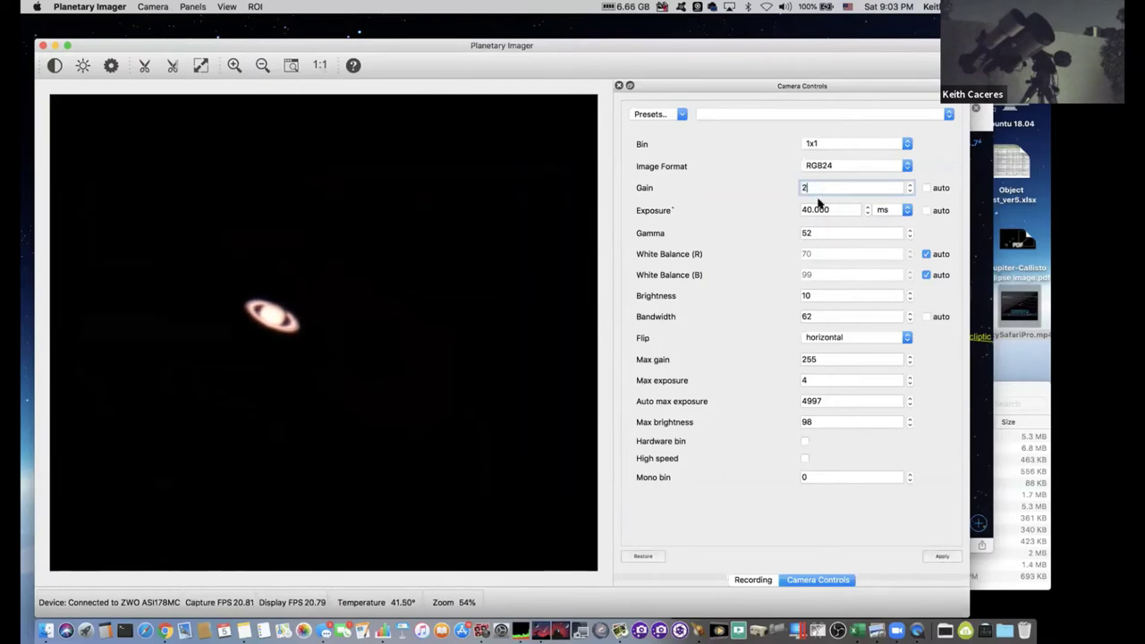
text(250)
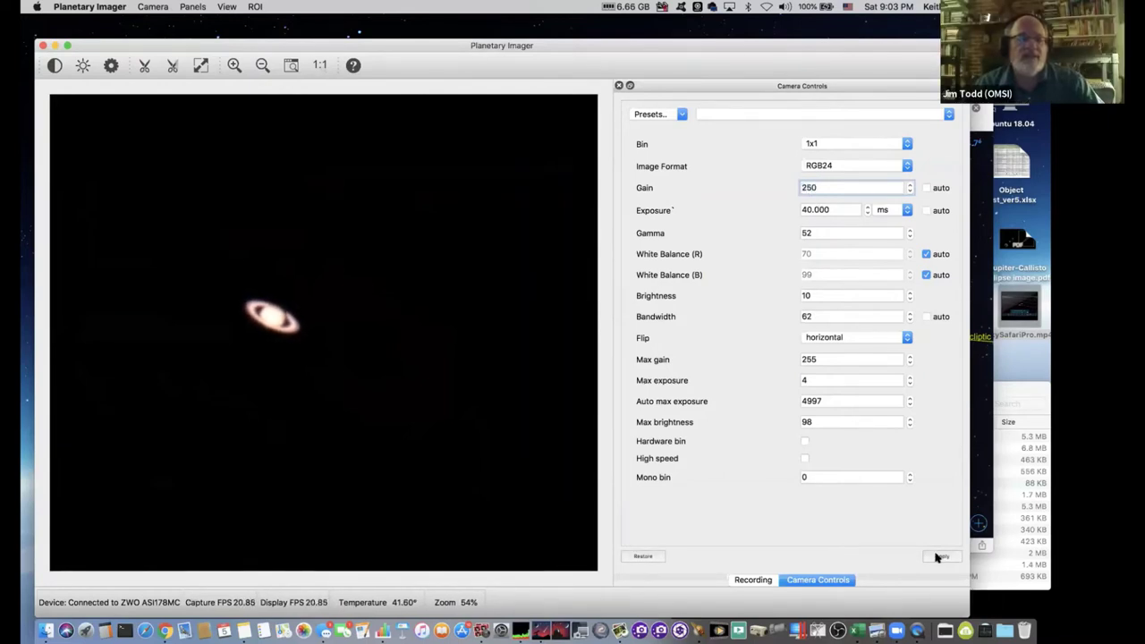
click(935, 556)
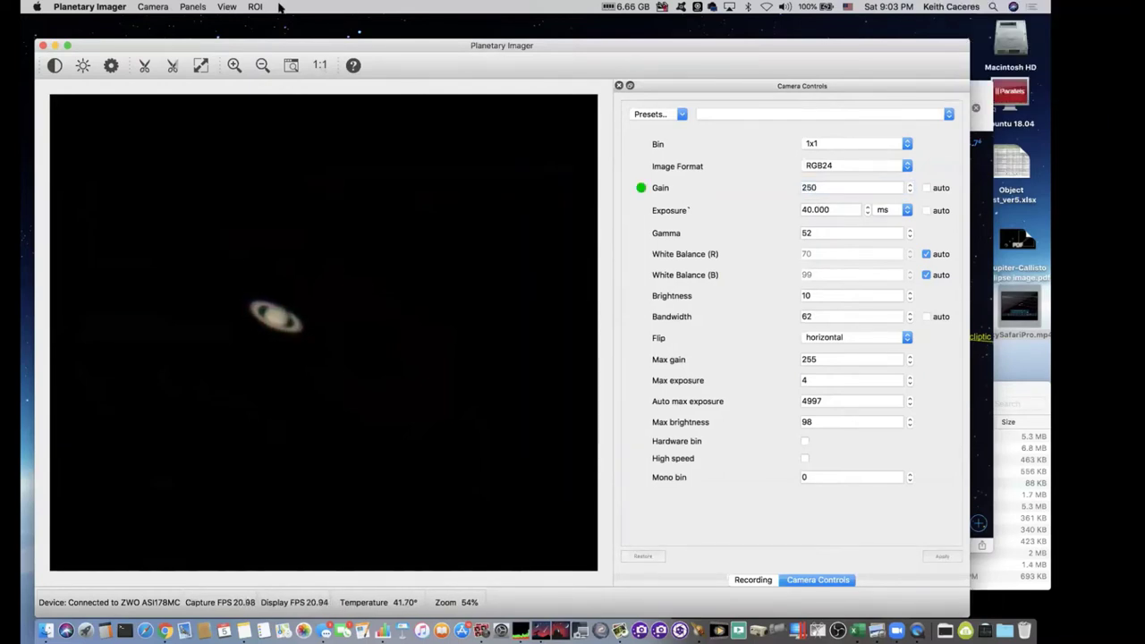
- Enlarge Saturn to 112% zoom and centre the planet in the preview
click(233, 65)
click(233, 66)
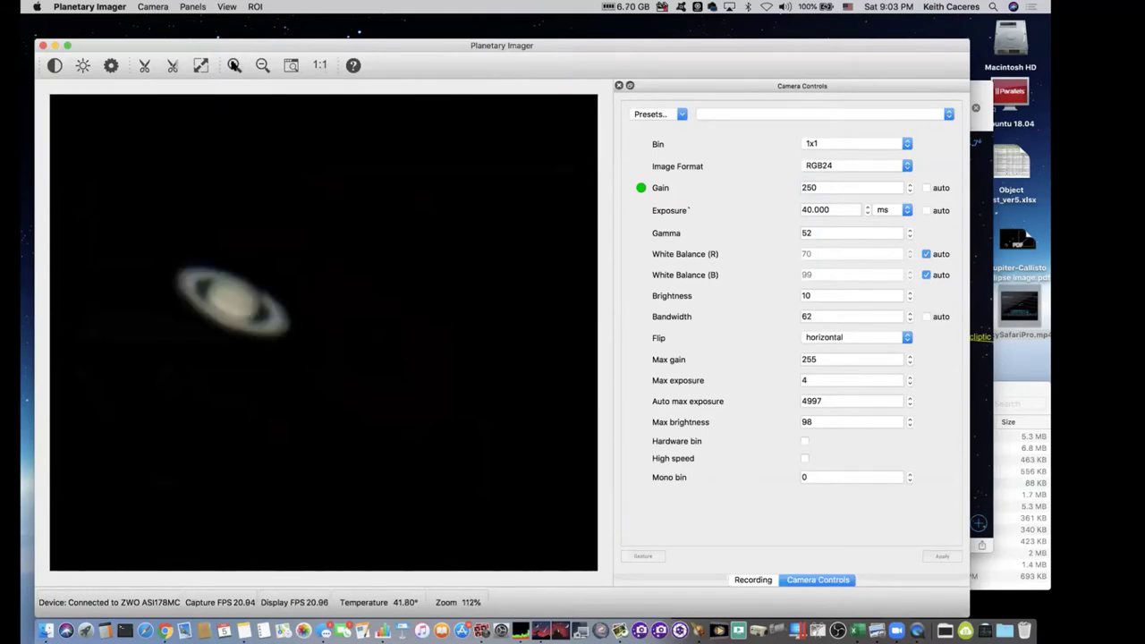
drag(205, 287, 326, 288)
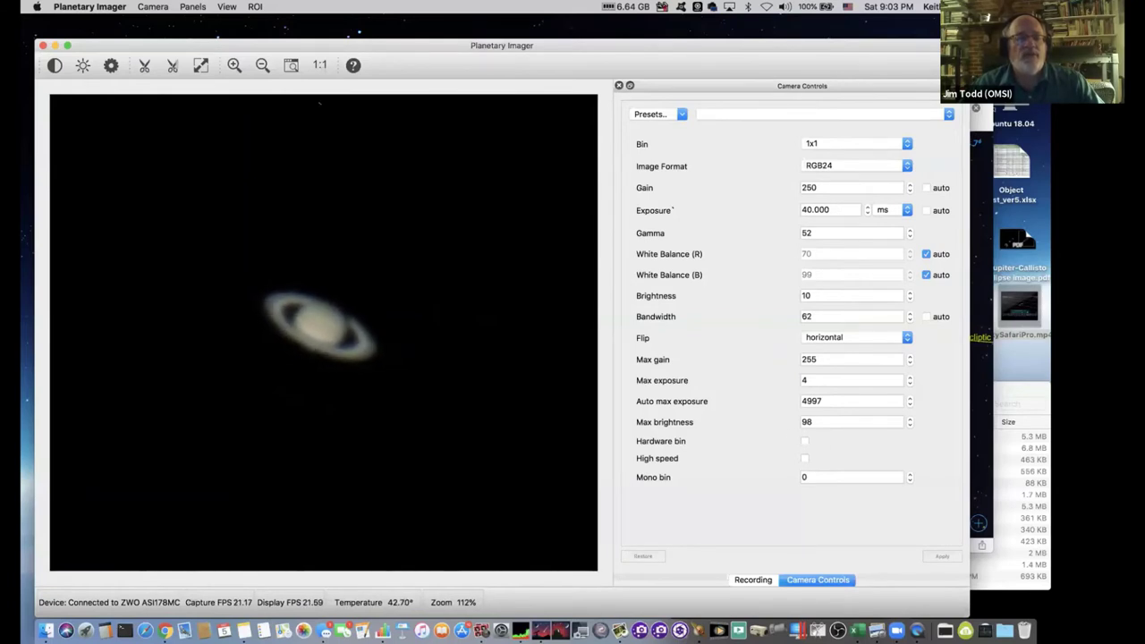
- Draw a large rectangular region of interest around Saturn, leaving a wide margin on all sides
click(262, 66)
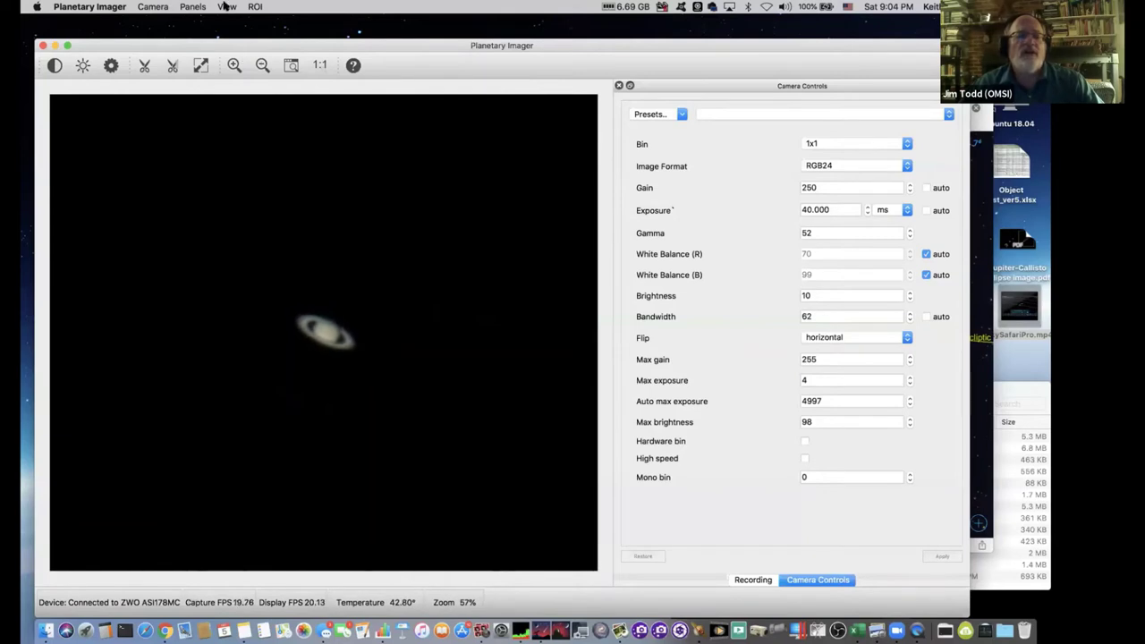
click(257, 6)
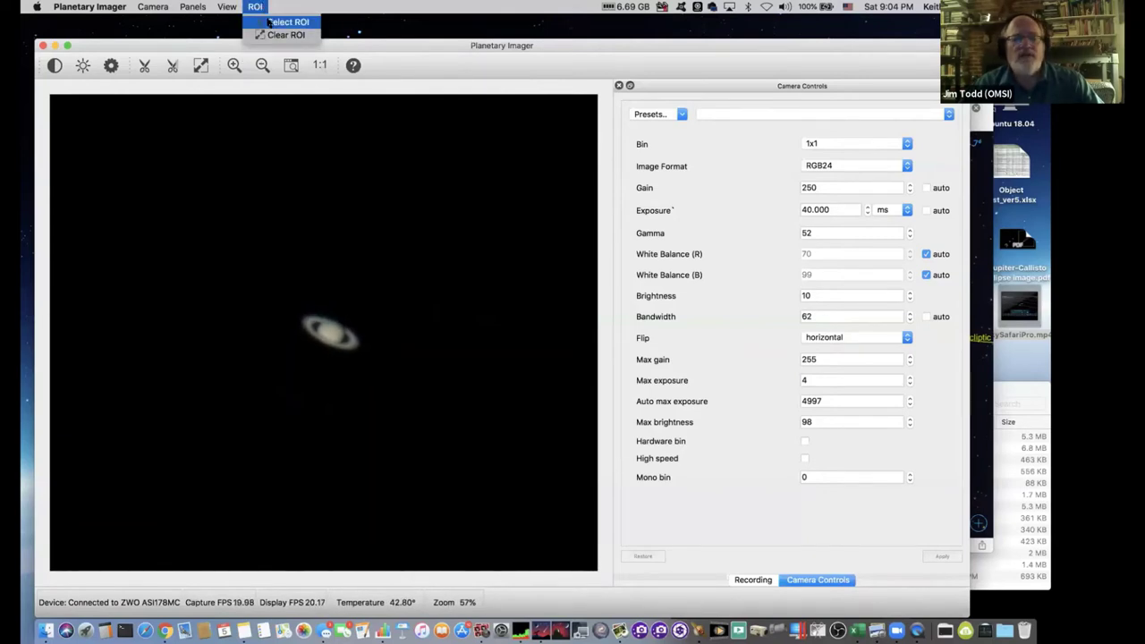
click(282, 22)
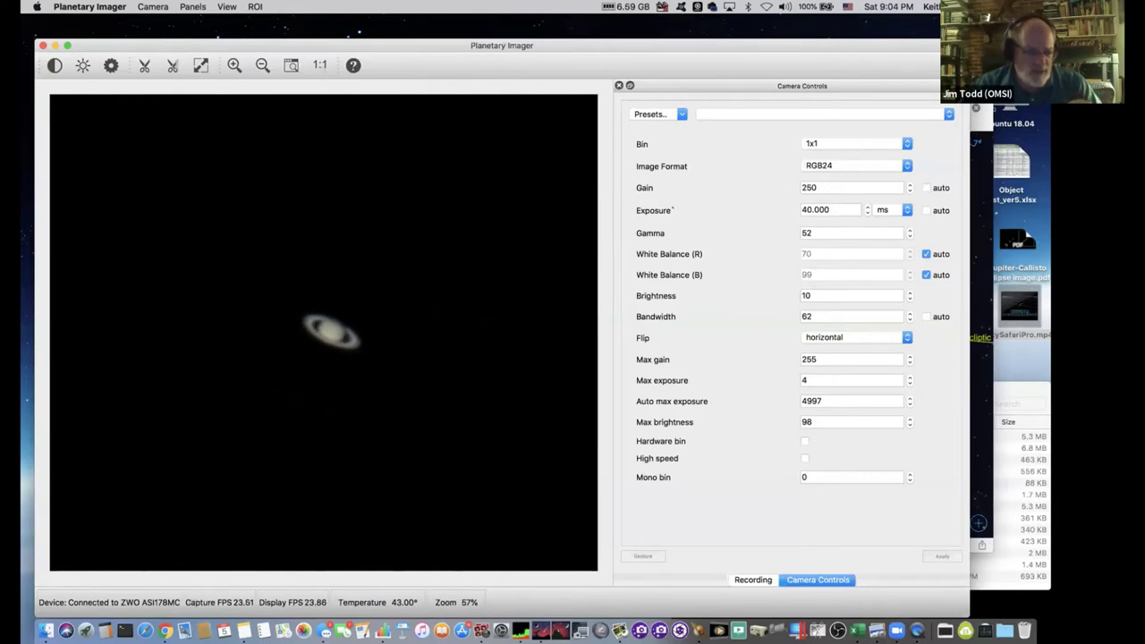
drag(130, 135, 519, 486)
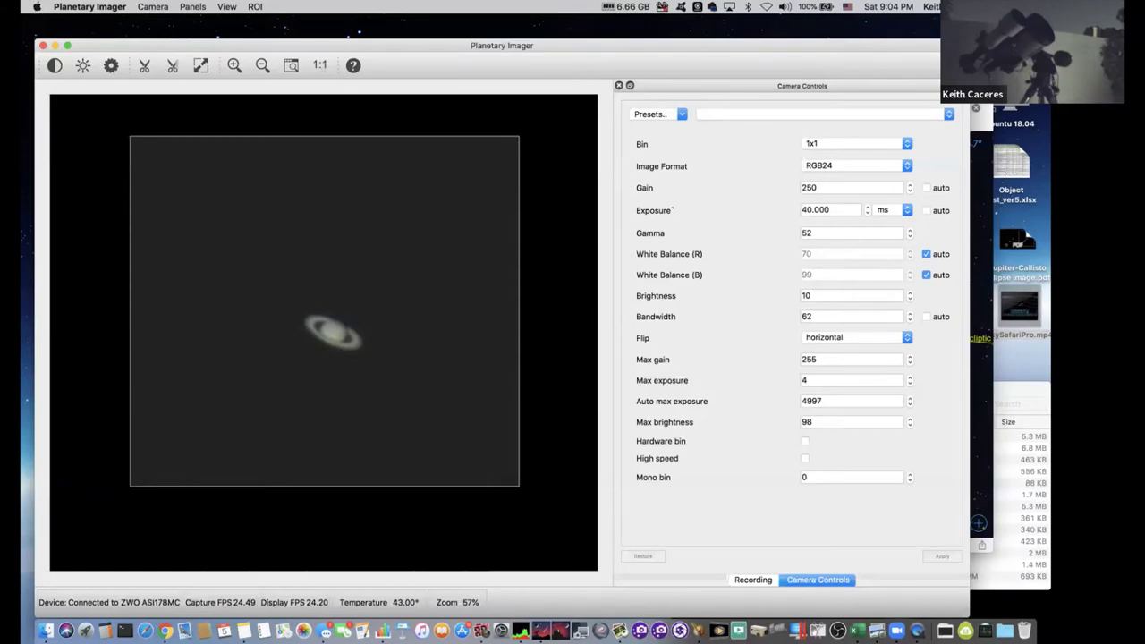
click(1020, 309)
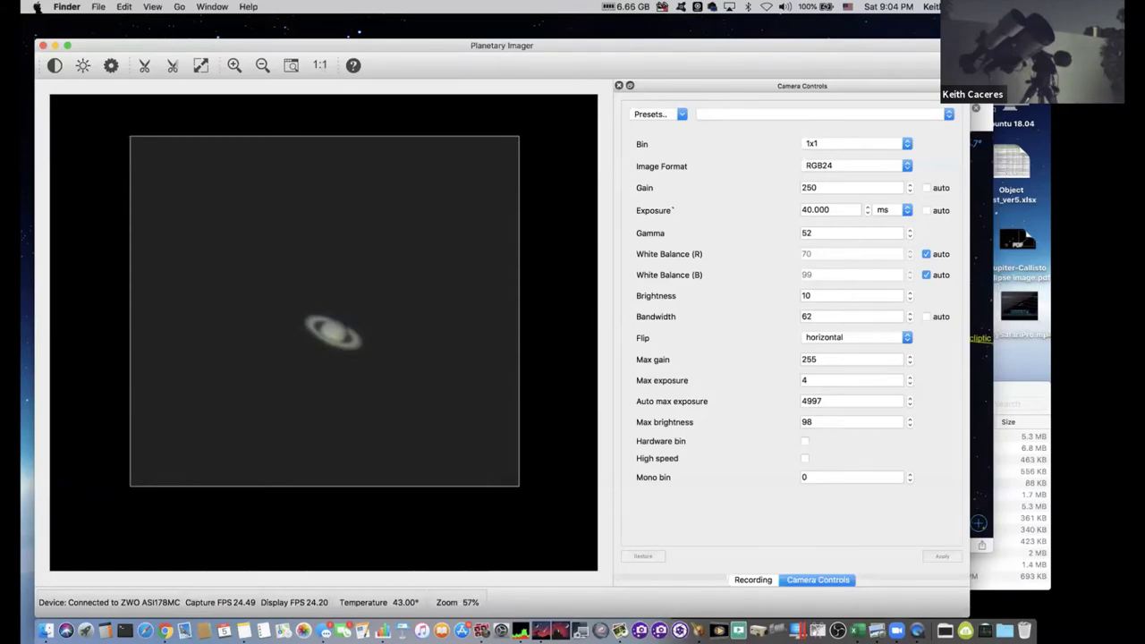
click(37, 7)
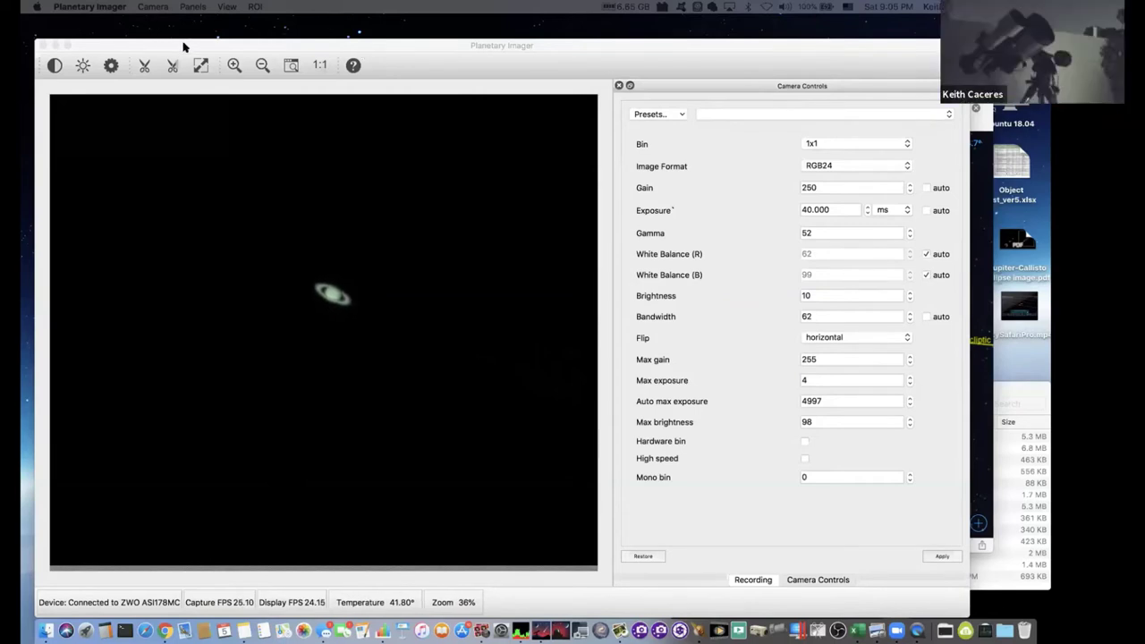
- Try to enlarge the live Saturn view to 132% zoom
click(234, 65)
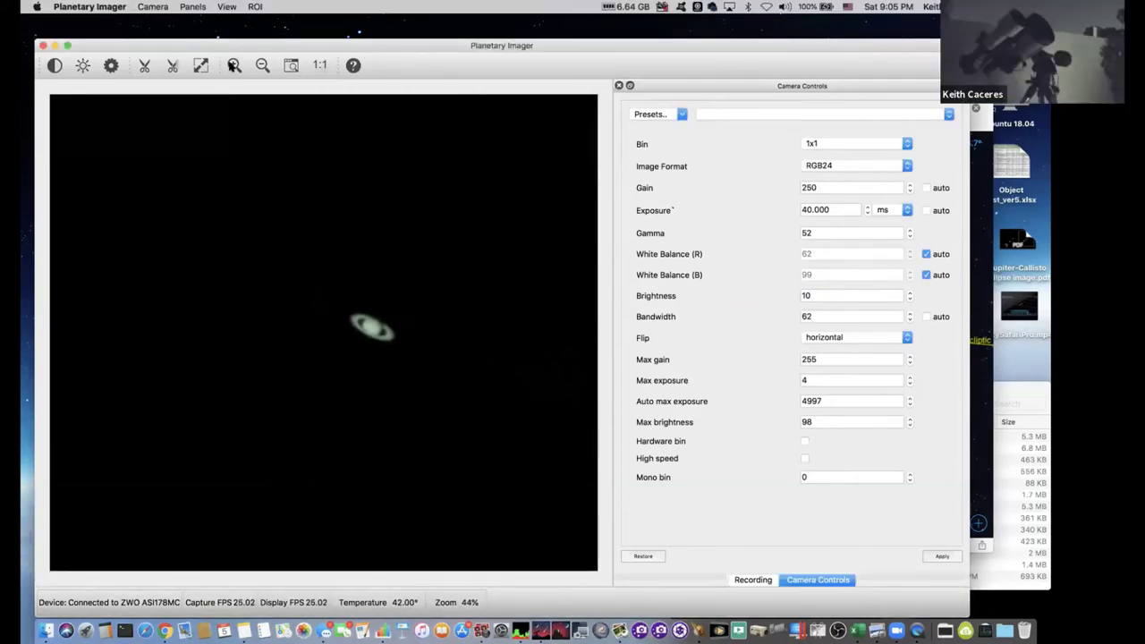
click(234, 65)
click(234, 65)
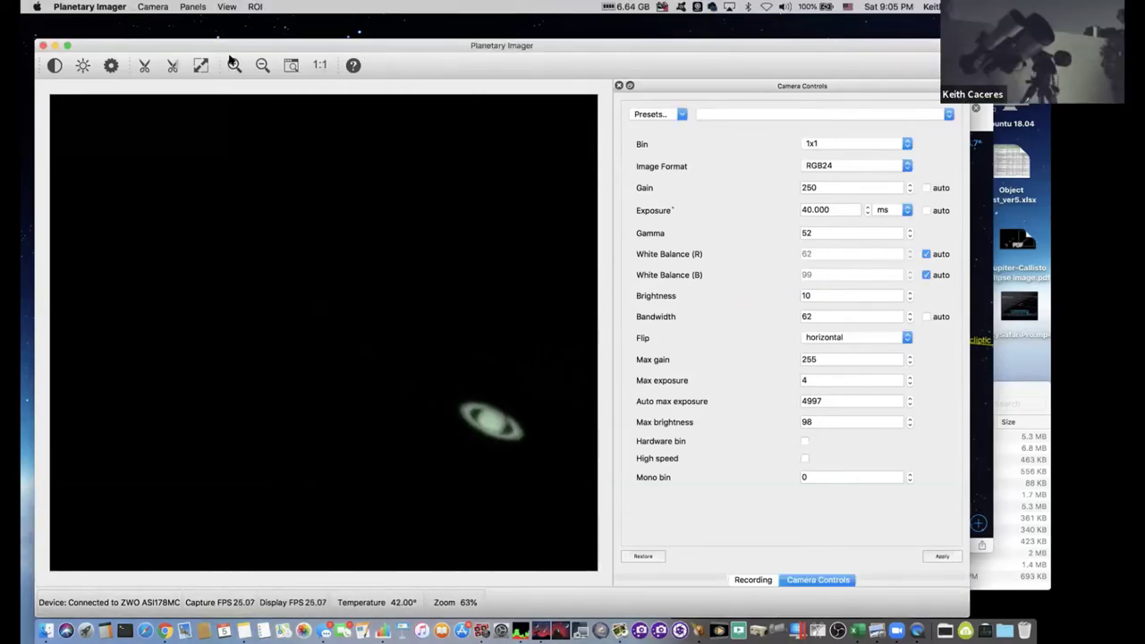
click(233, 65)
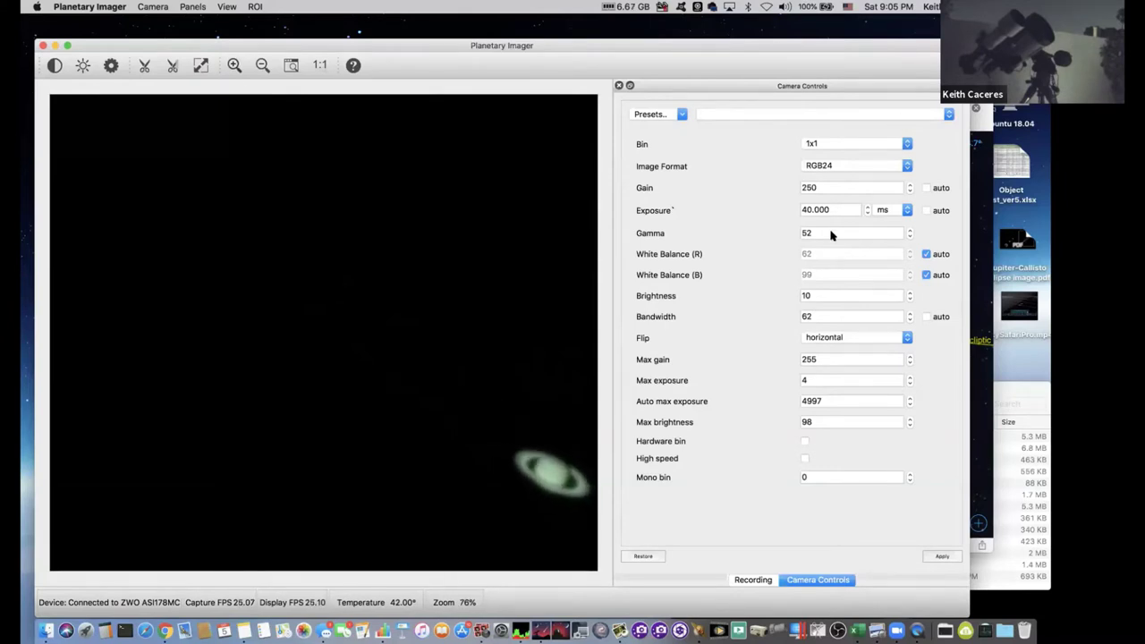
scroll(500, 340, up, 2)
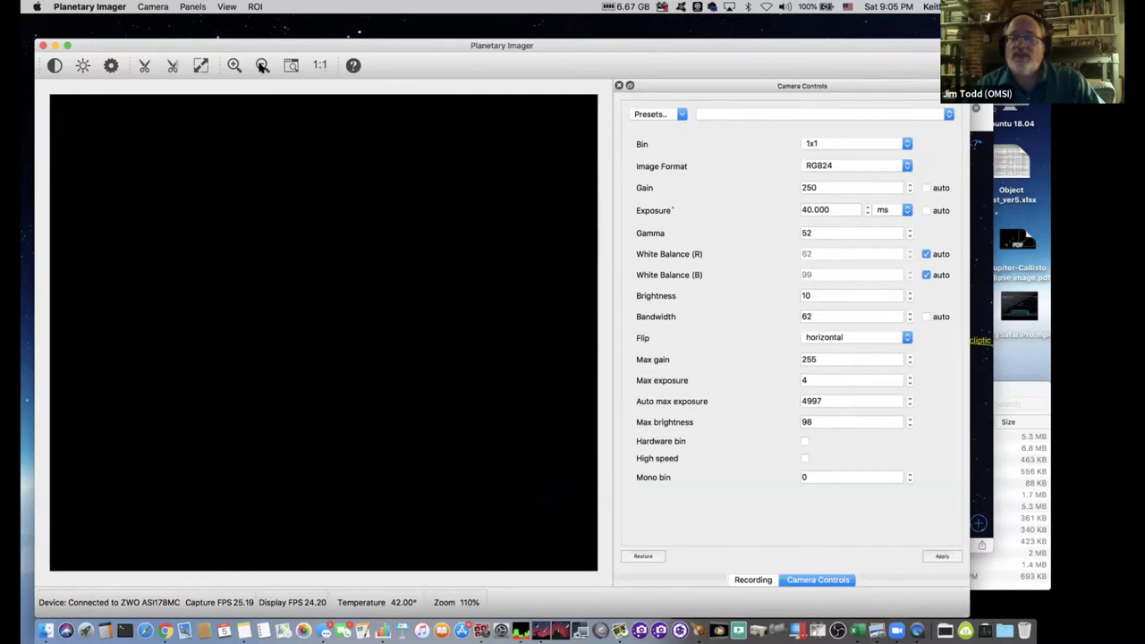
- Zoom the live preview out to 27% so the whole camera frame around Saturn is shown
click(261, 67)
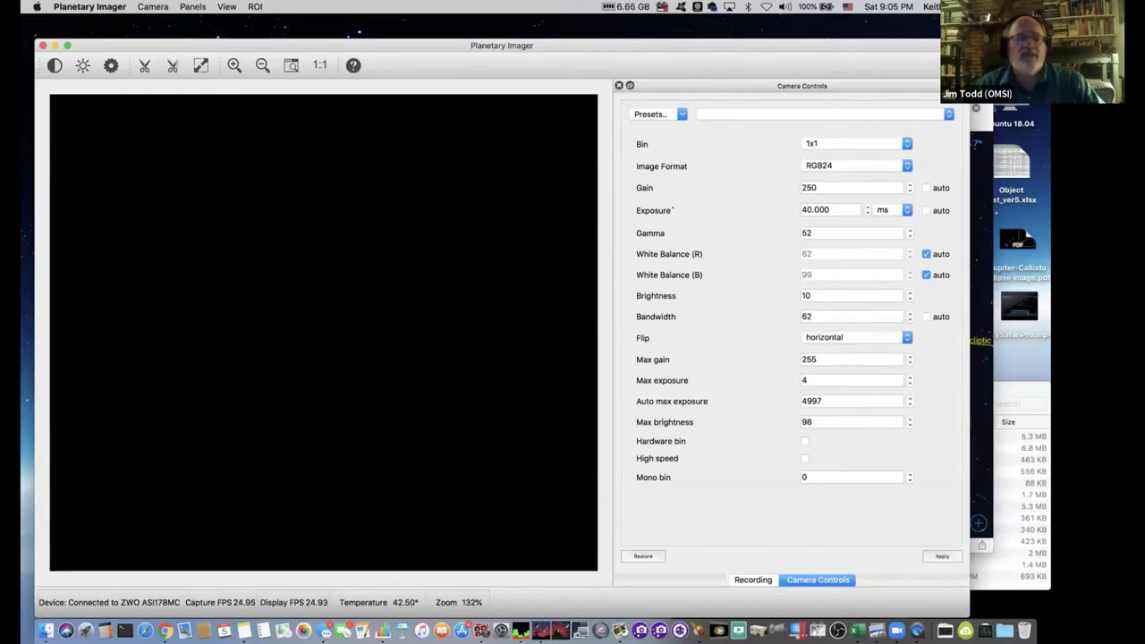
click(261, 67)
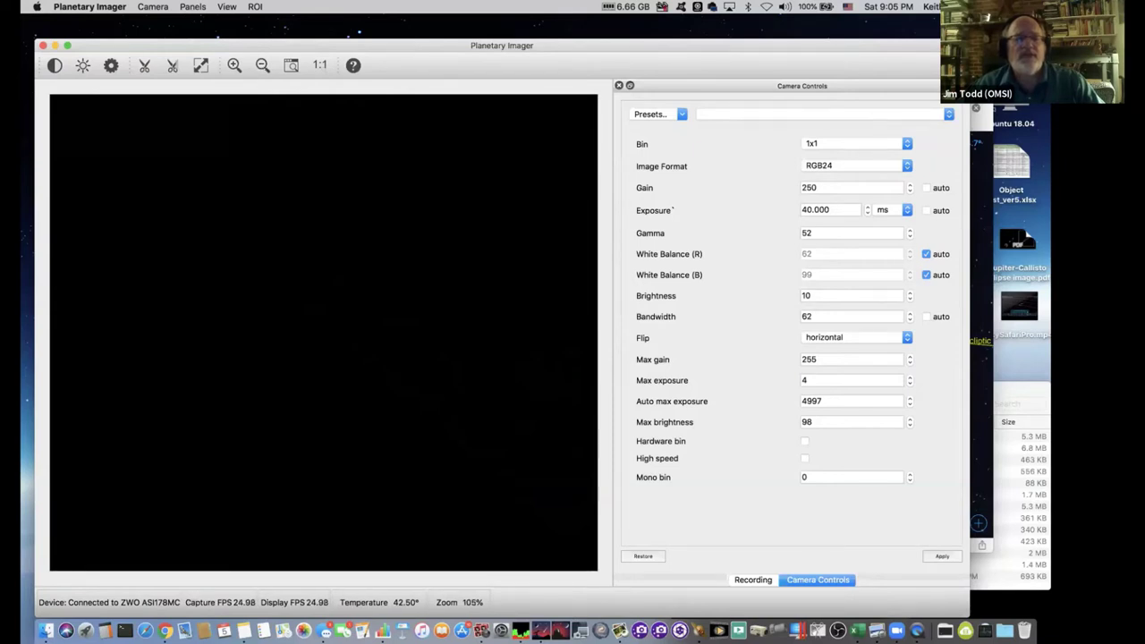
click(261, 66)
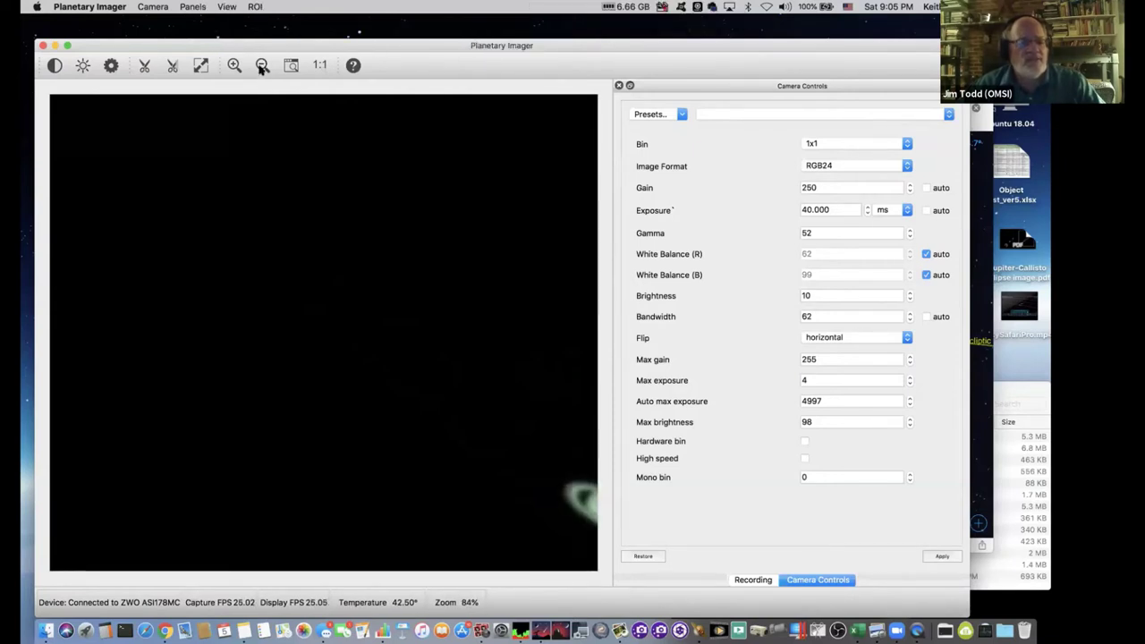
click(261, 66)
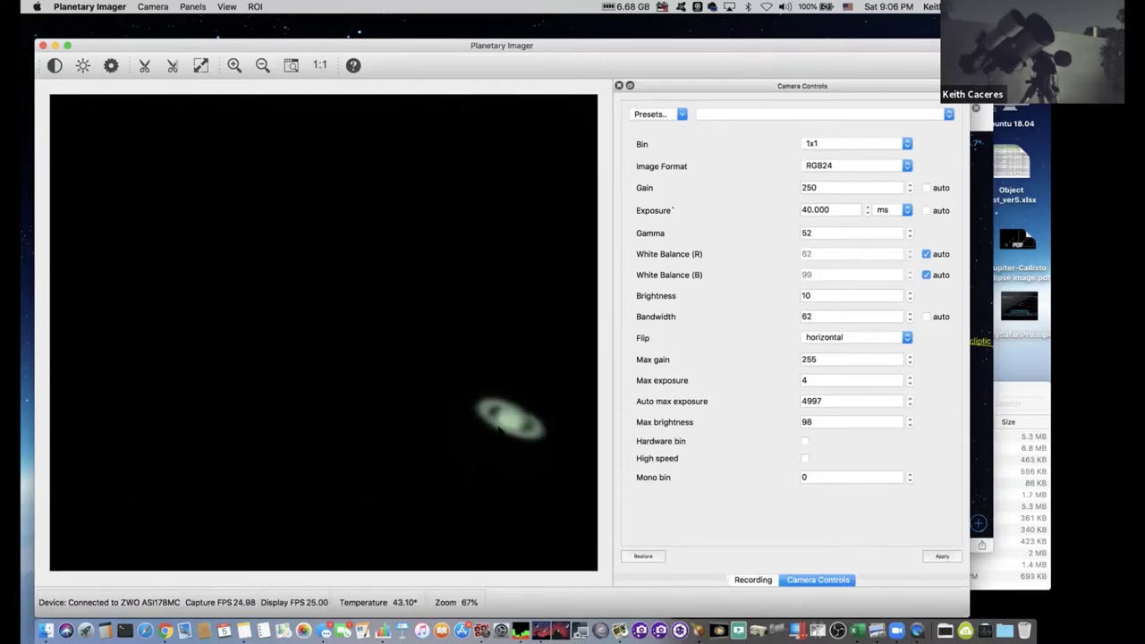
click(263, 66)
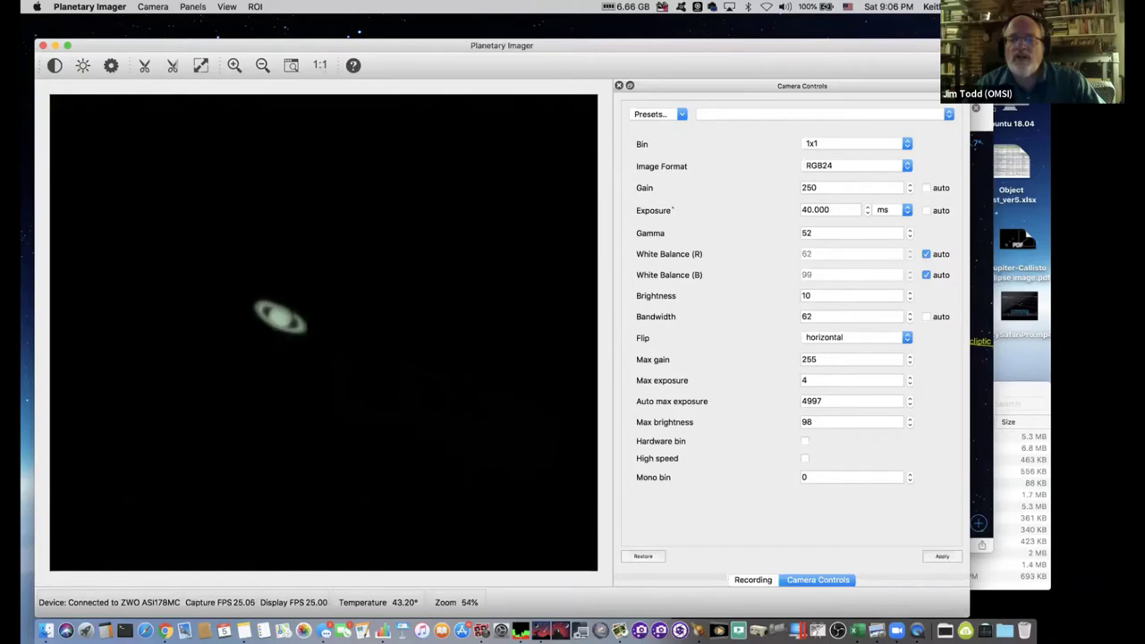
click(263, 66)
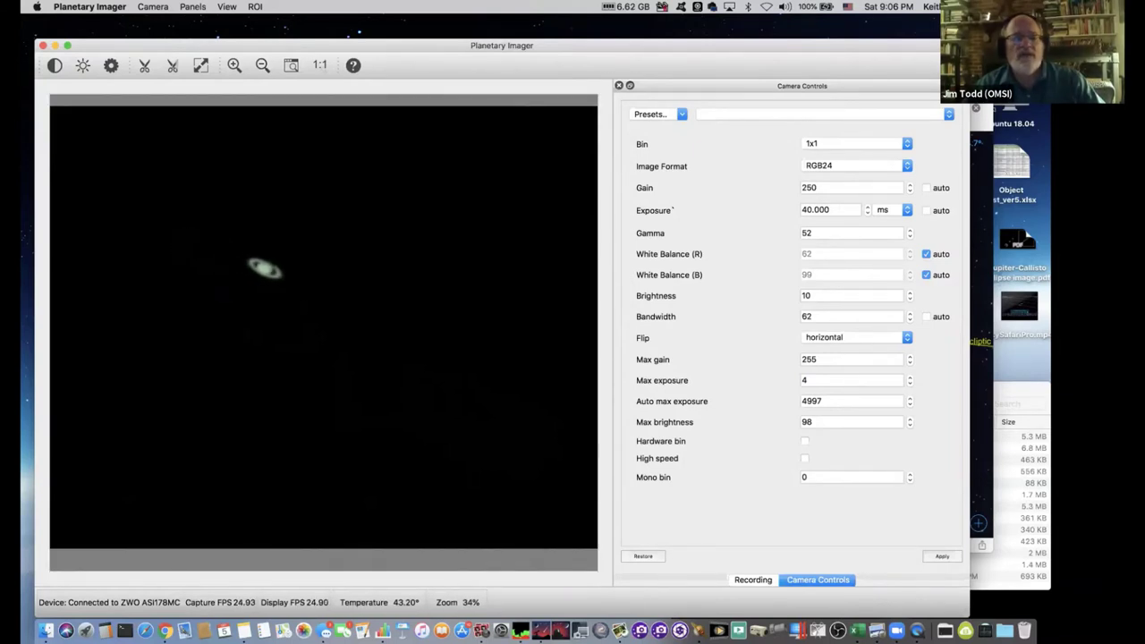
click(263, 67)
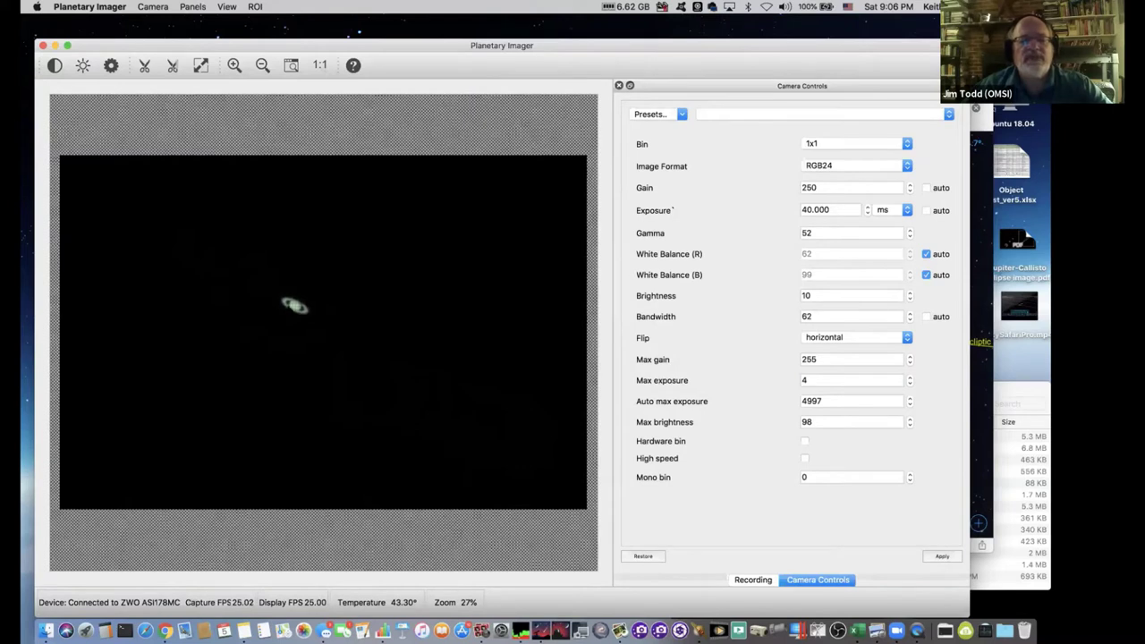
- Enlarge Saturn in the live preview to 143% zoom
click(234, 65)
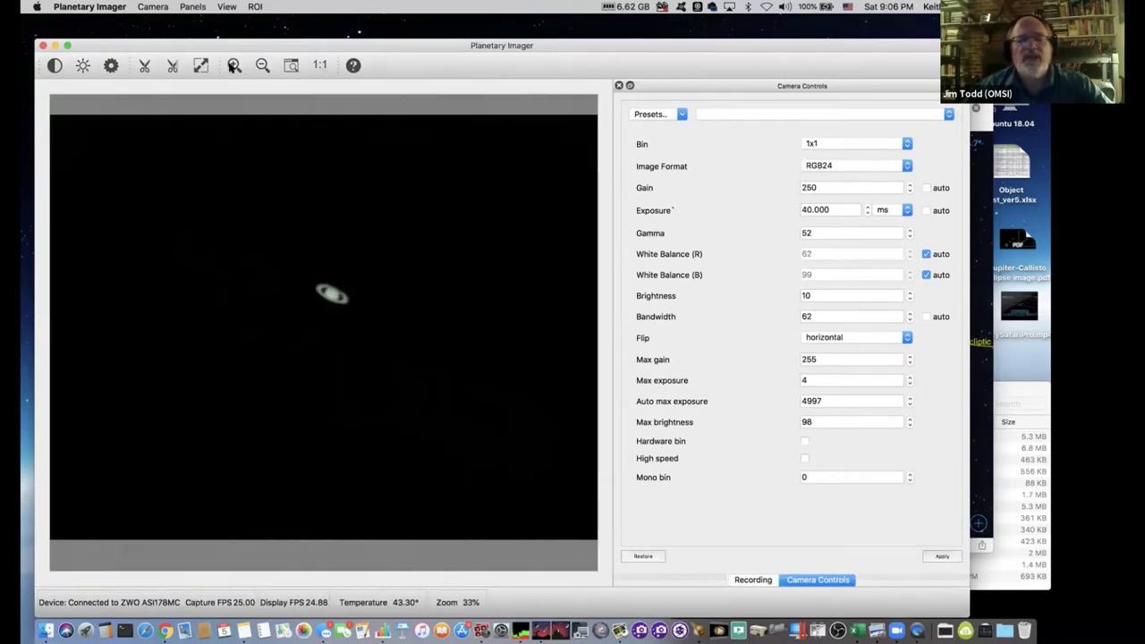
click(233, 65)
click(233, 65)
click(234, 66)
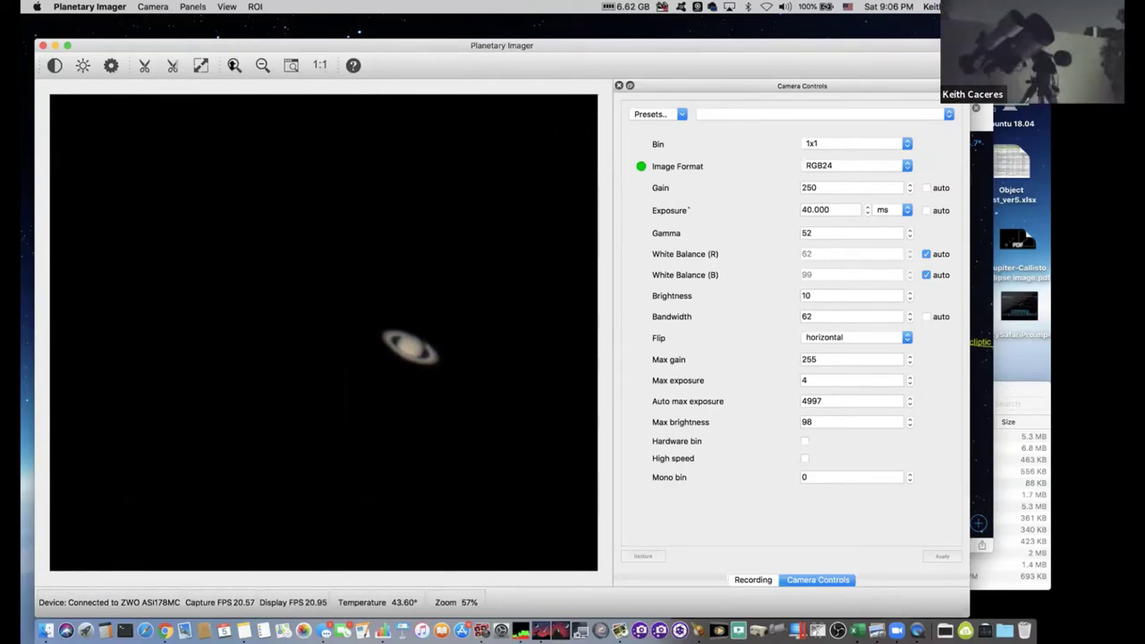
click(234, 65)
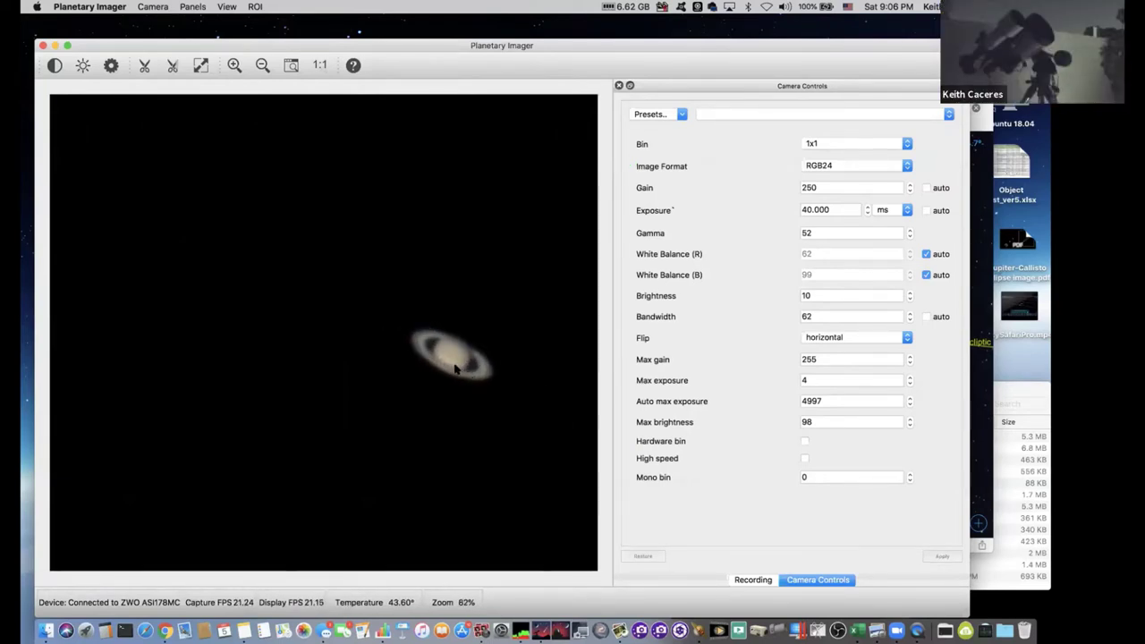
click(234, 65)
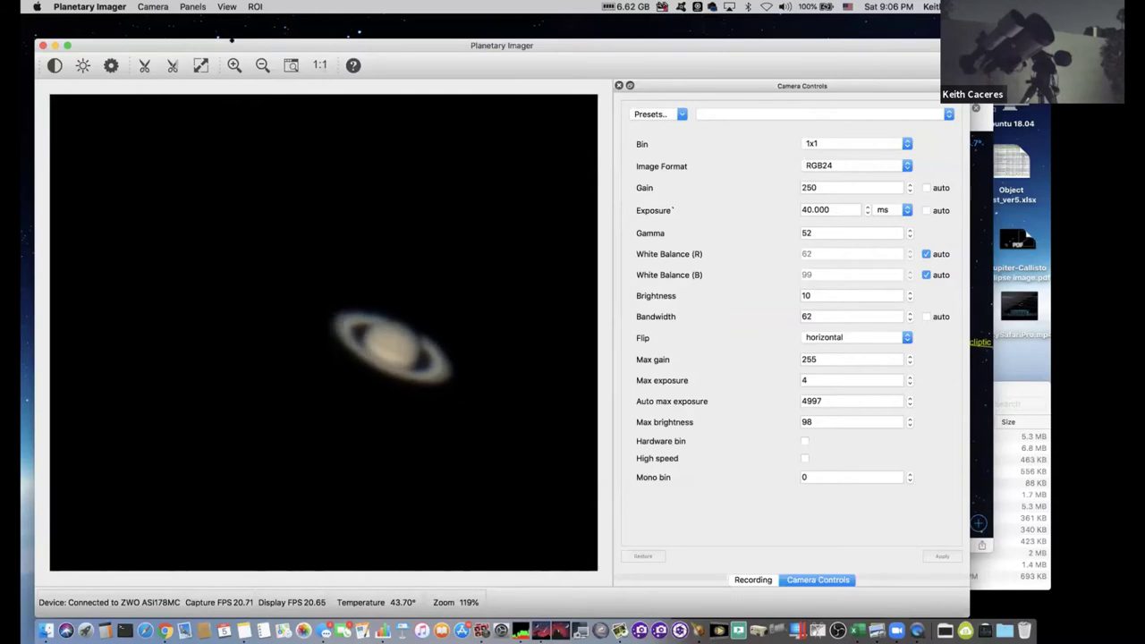
click(234, 66)
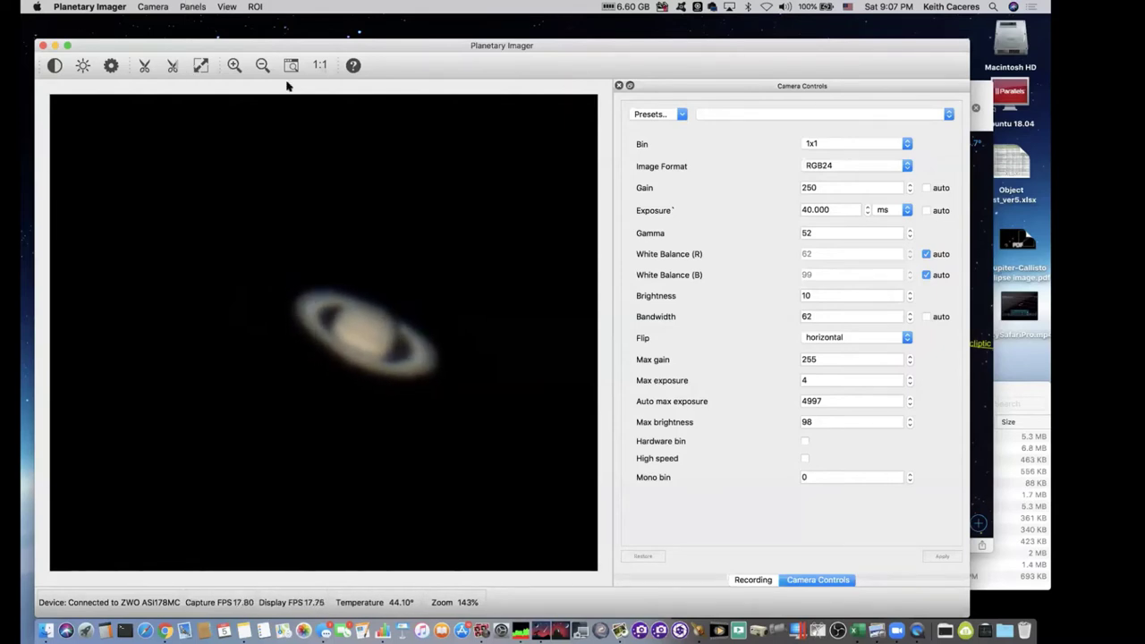
- Magnify Saturn further to 206% zoom and shift the planet left and slightly up within the preview
click(234, 65)
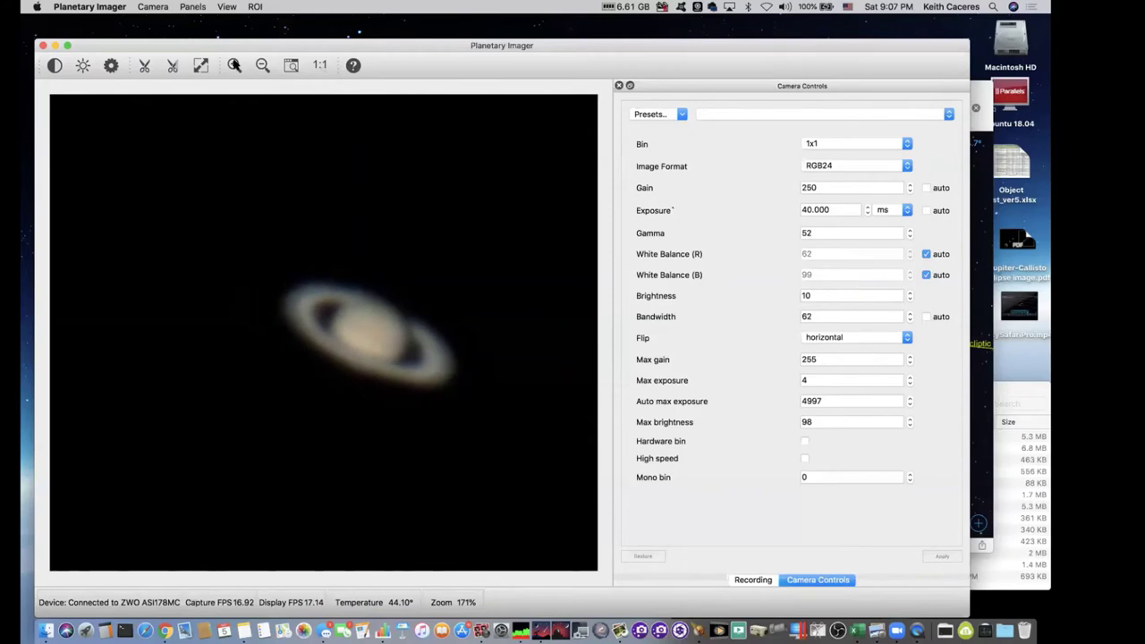
click(235, 65)
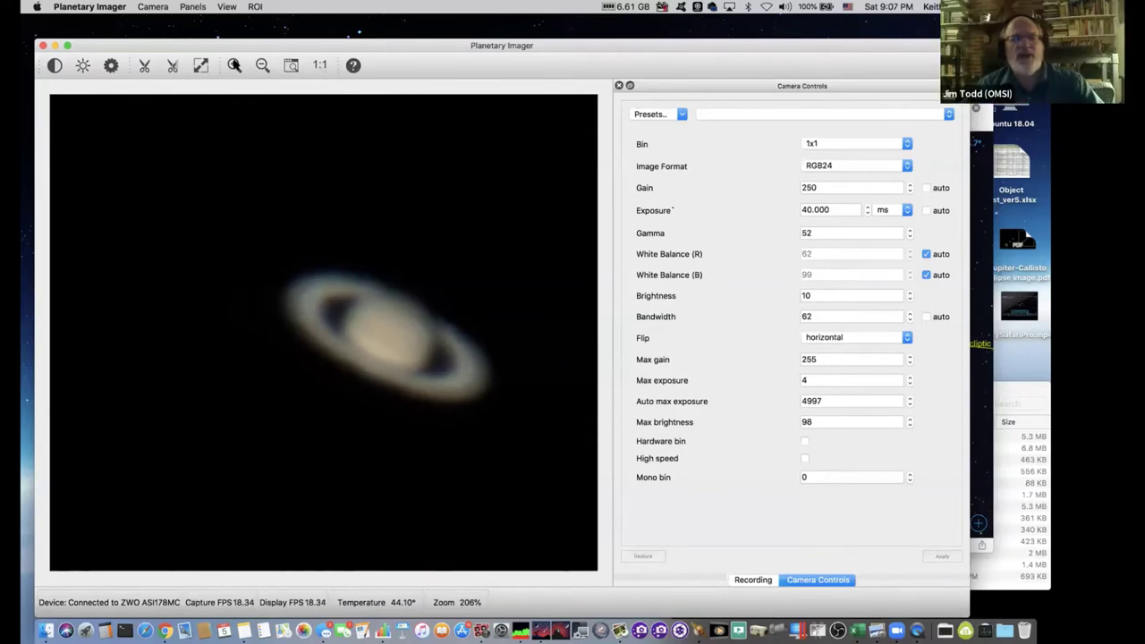
drag(414, 332, 325, 309)
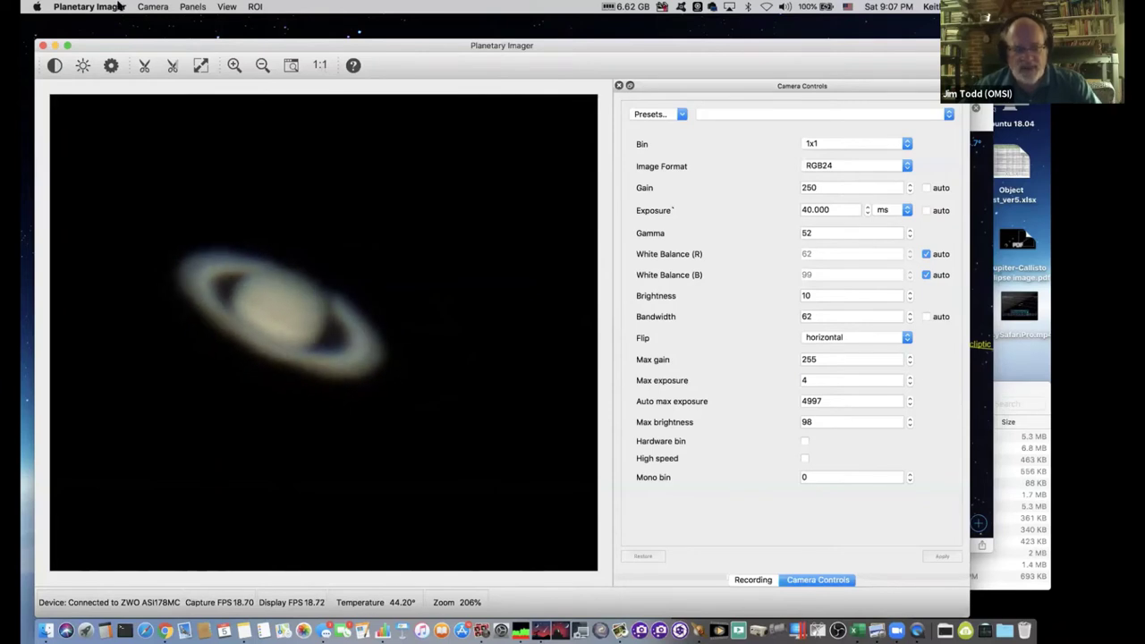
click(261, 67)
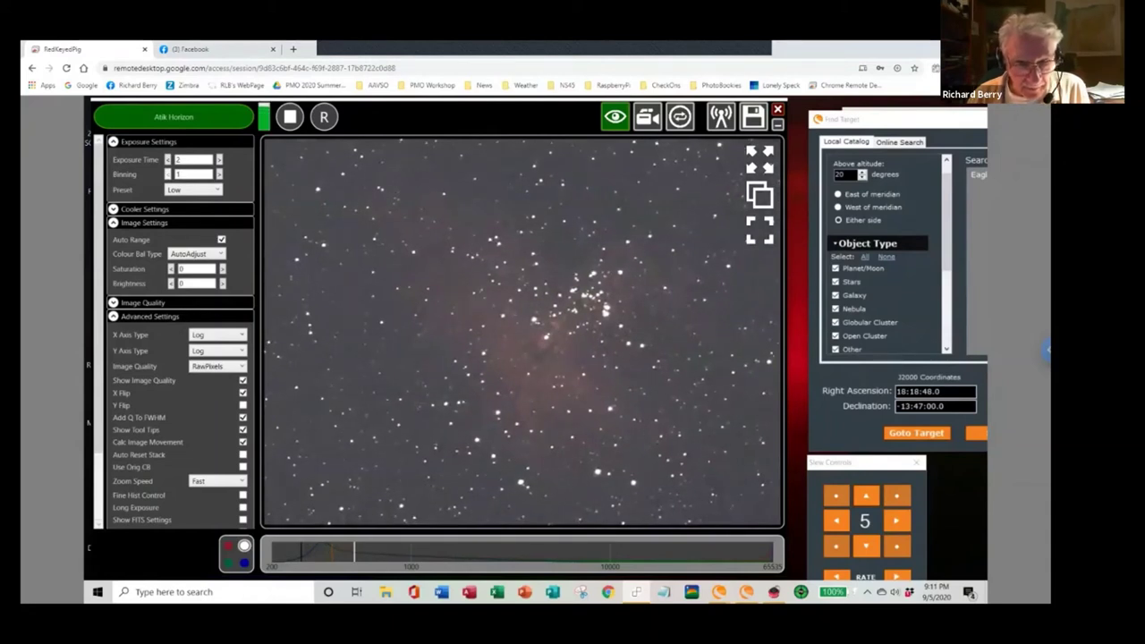
- Stop the 2-second finder preview of the Eagle Nebula, switch to video mode and start capturing stacked 10-second exposures
click(289, 118)
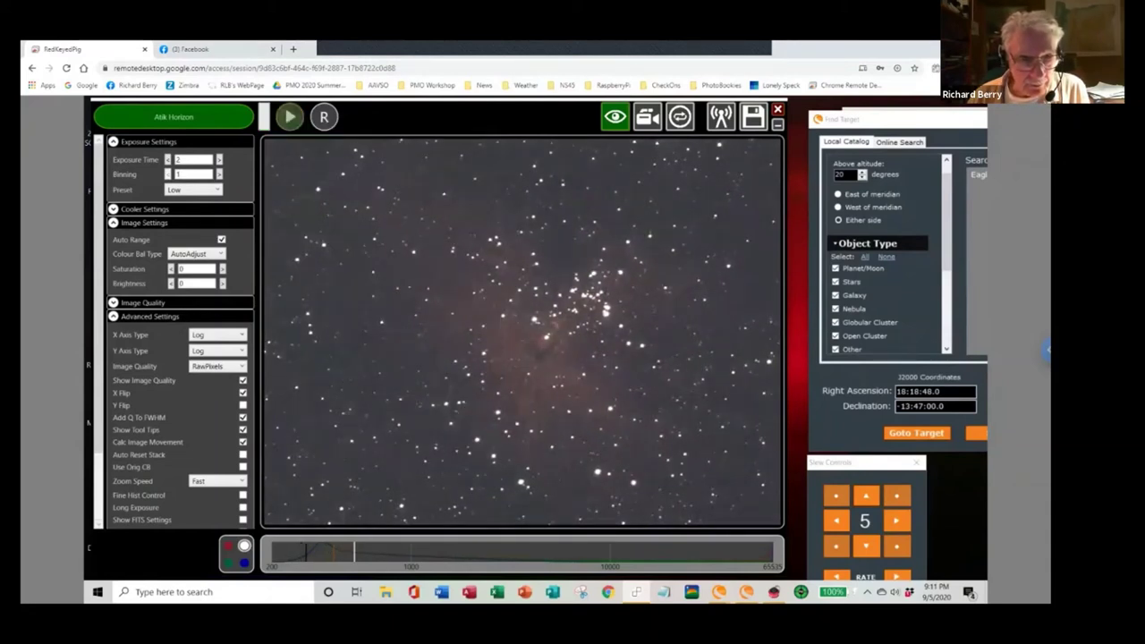
click(648, 117)
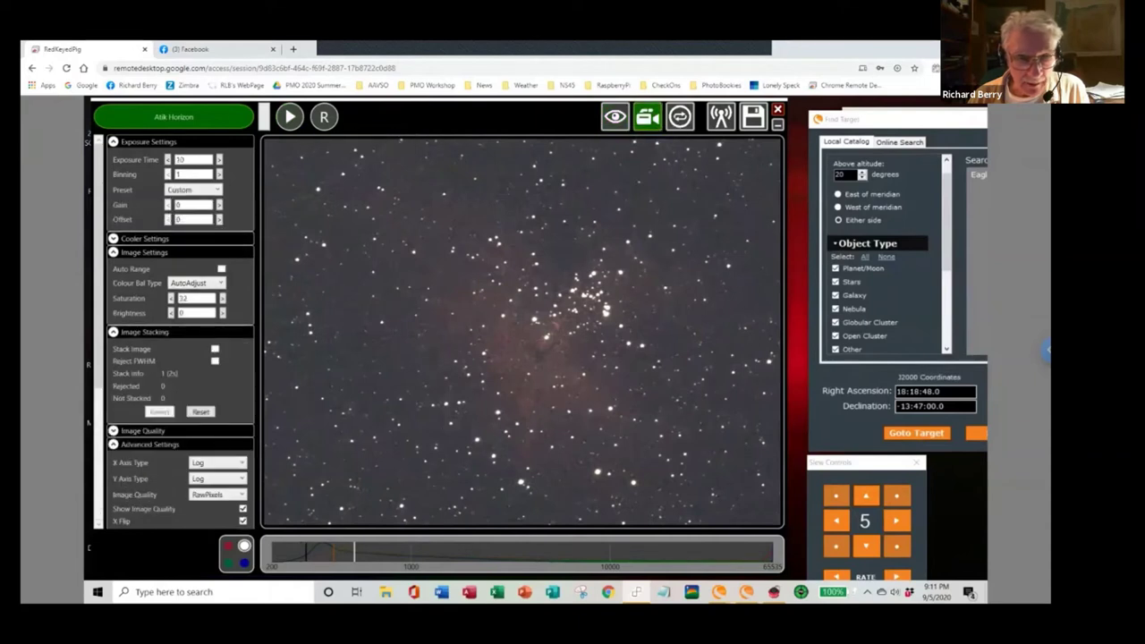
click(288, 118)
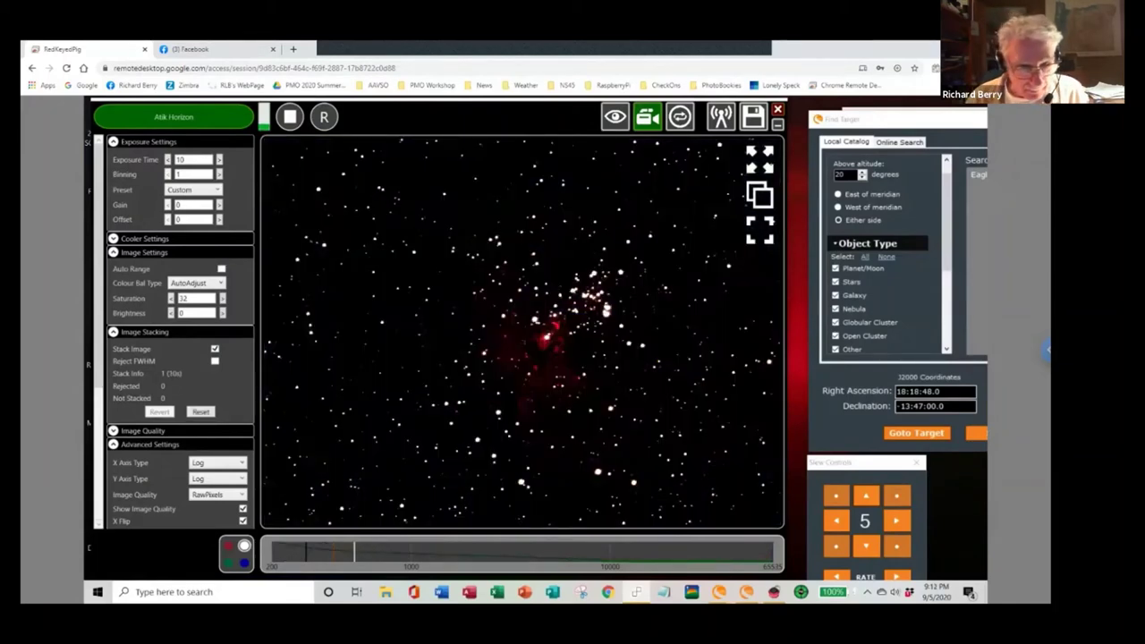
- Apply Auto Range to the stacked nebula image and darken it slightly by raising the histogram level marker
click(221, 268)
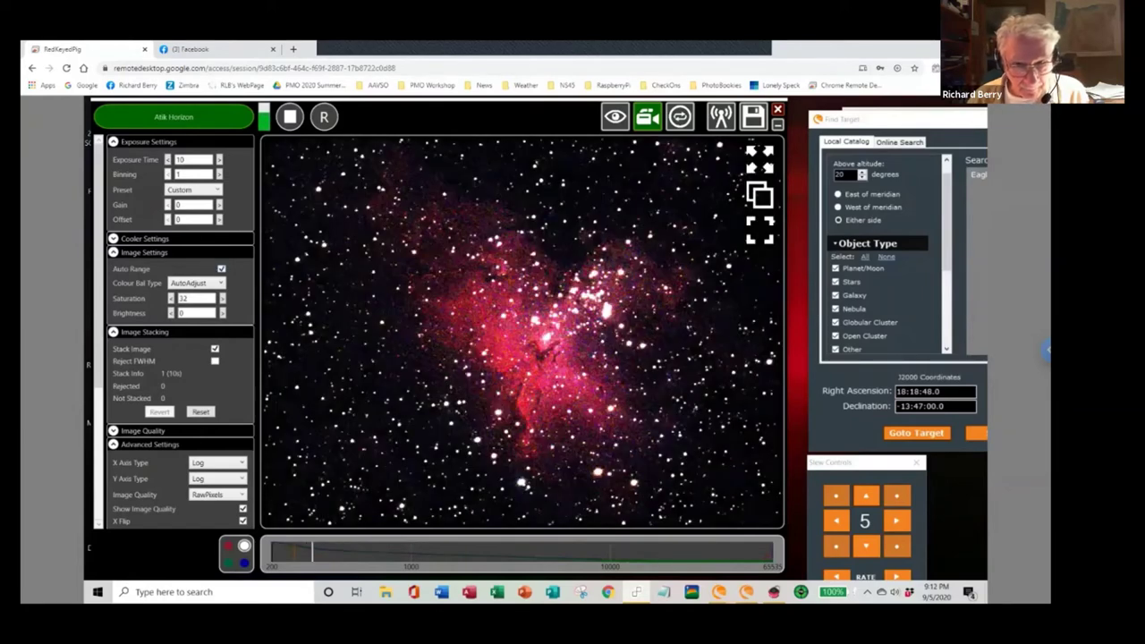
scroll(523, 331, up, 2)
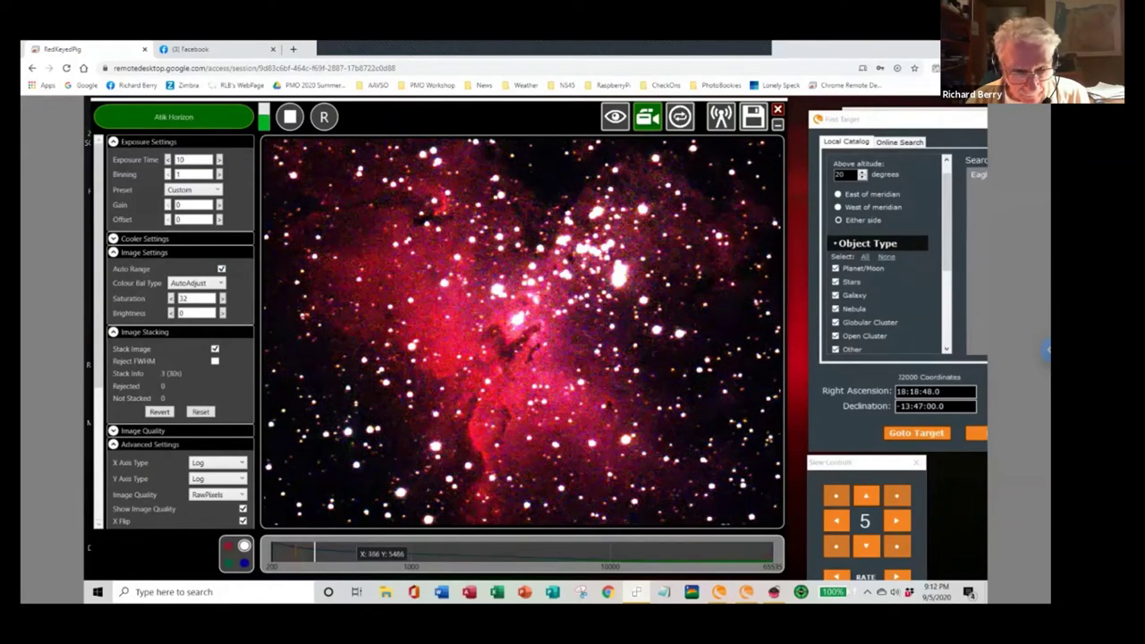
drag(314, 552, 330, 552)
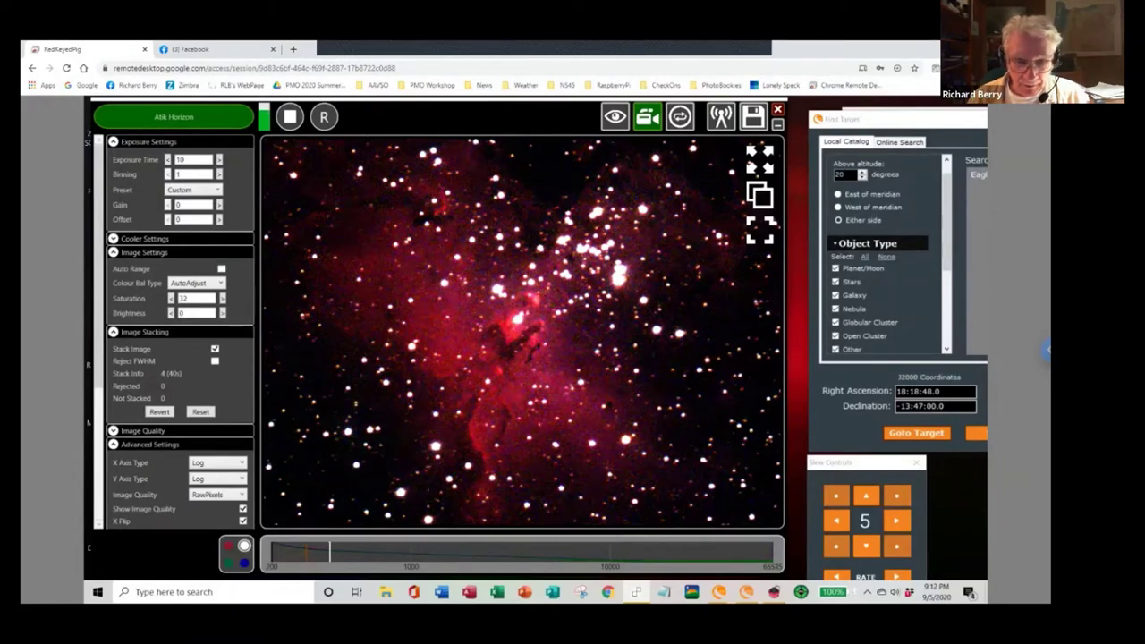
- Examine the dark pillars at the core of the Eagle Nebula up close, and return to the whole nebula
scroll(503, 356, up, 3)
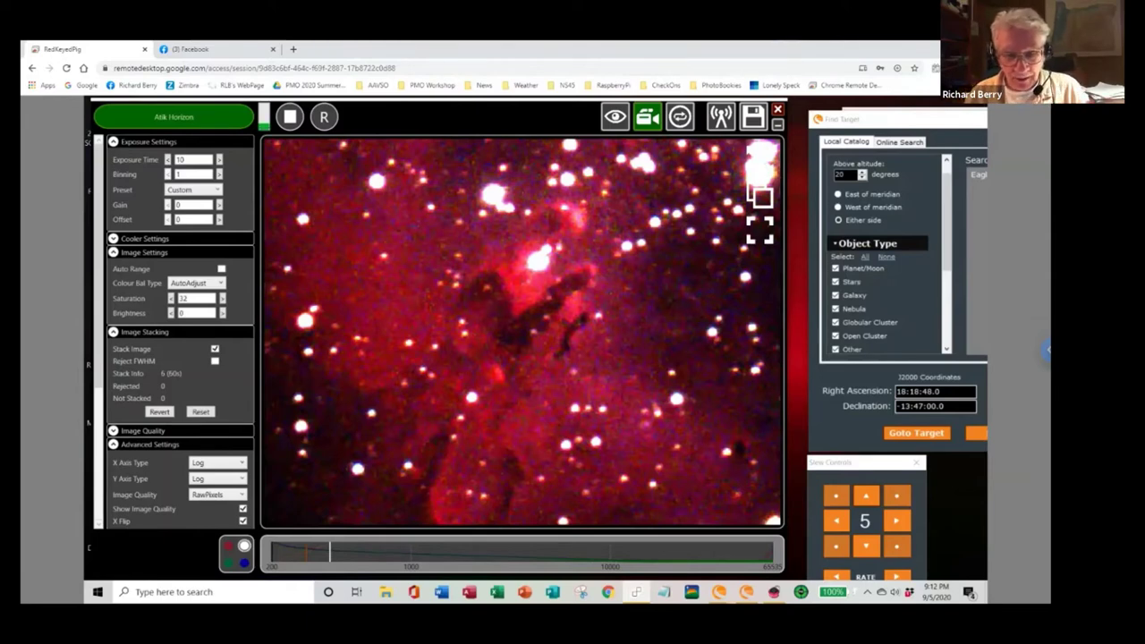
scroll(521, 331, down, 2)
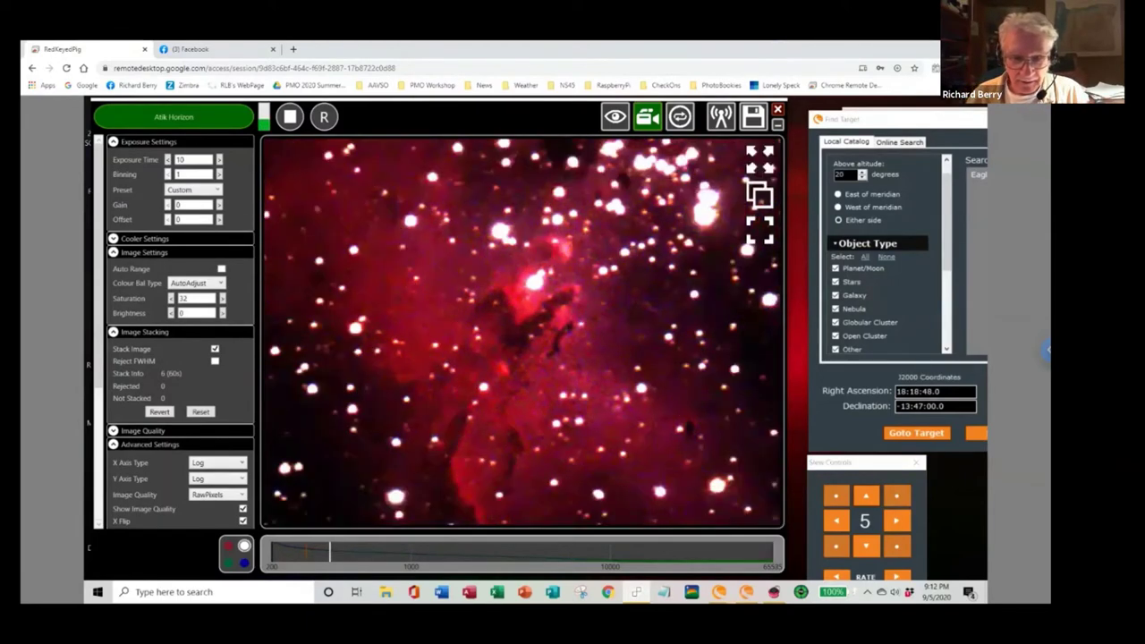
scroll(522, 331, down, 3)
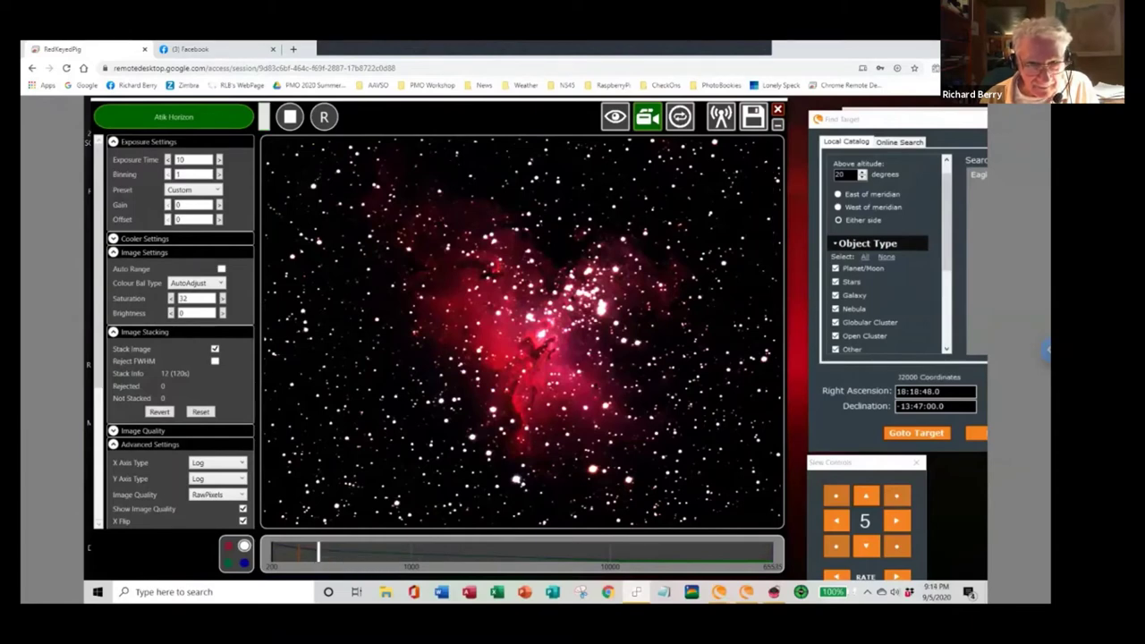
- Overstretch the stacked nebula image by lowering the histogram level marker to its minimum, and reapply Auto Range
drag(311, 550, 271, 550)
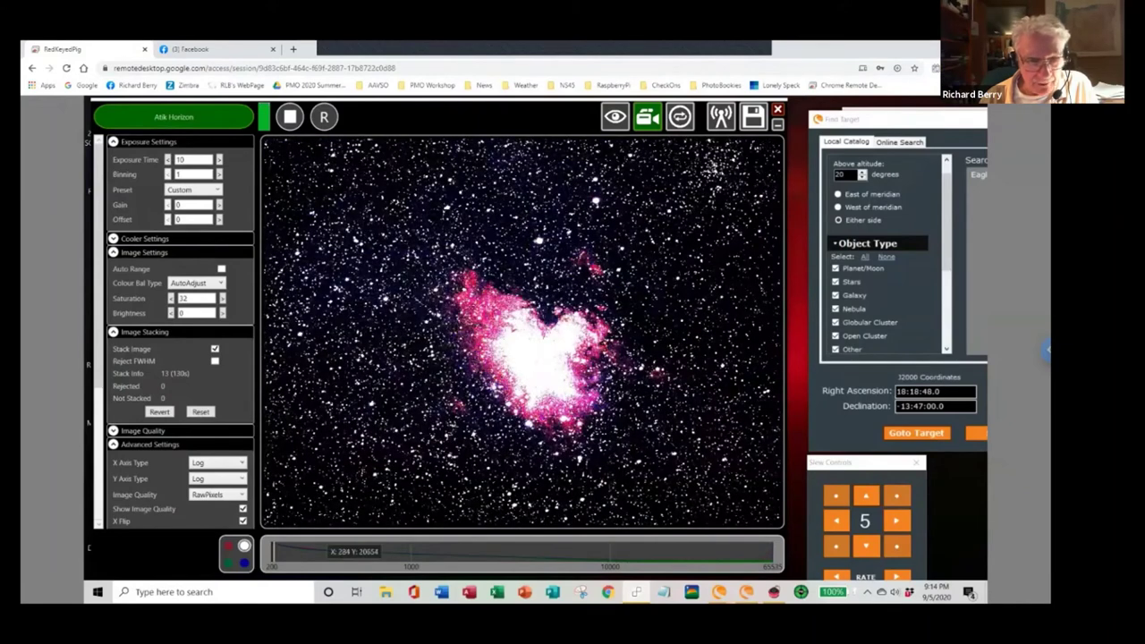
click(221, 268)
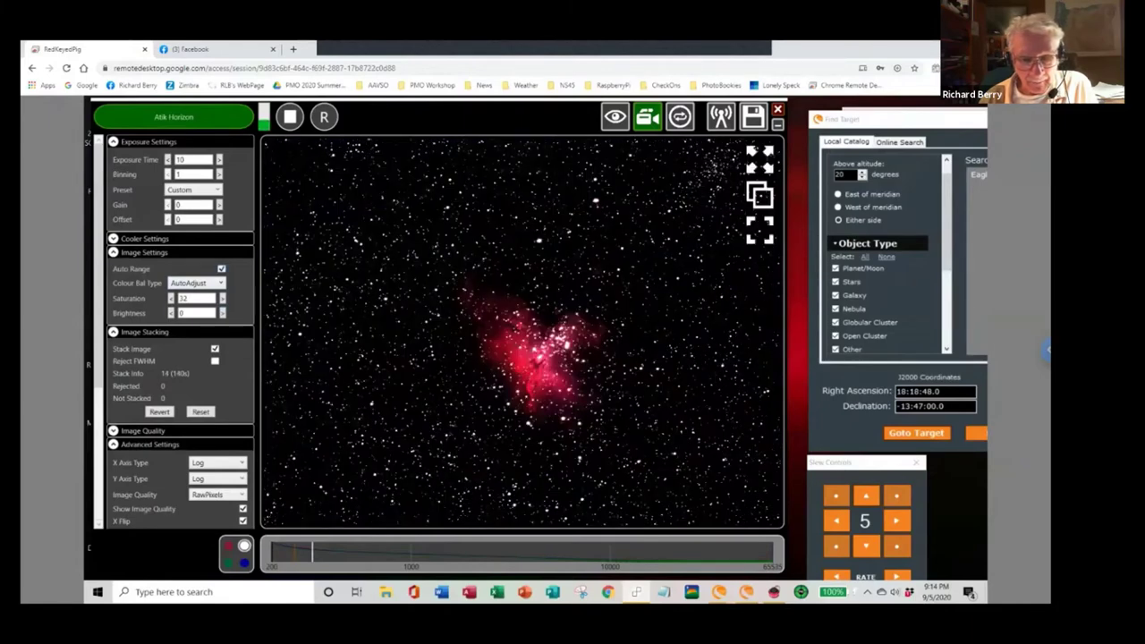
scroll(522, 331, up, 3)
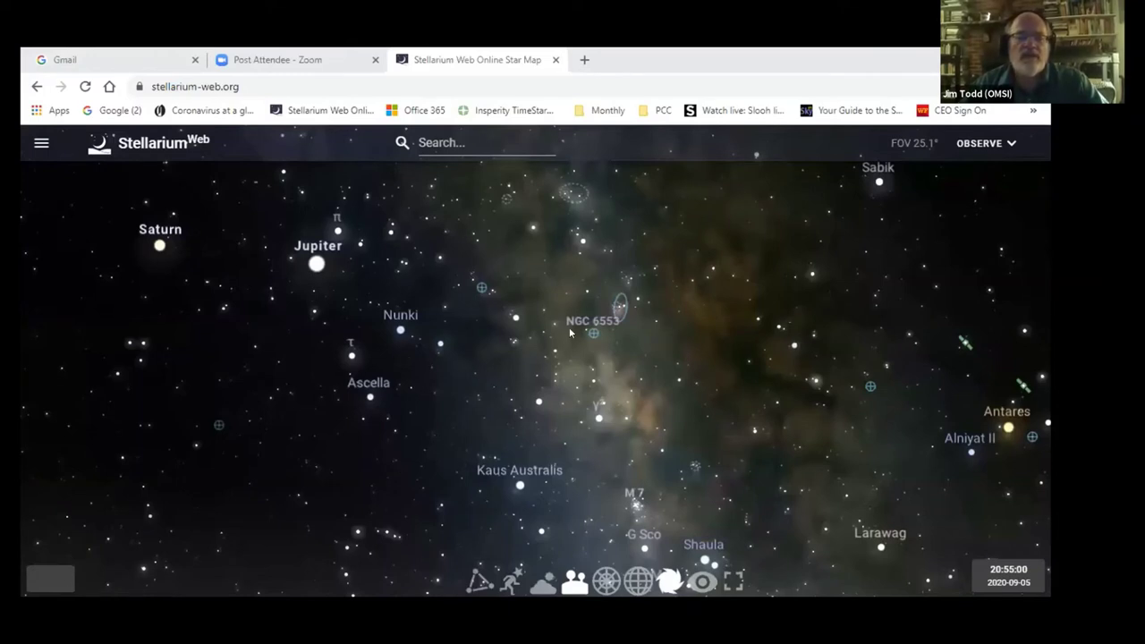
- Widen the Stellarium Web sky view to a 73.6° field that takes in Saturn, Jupiter and the southern horizon
scroll(569, 327, down, 5)
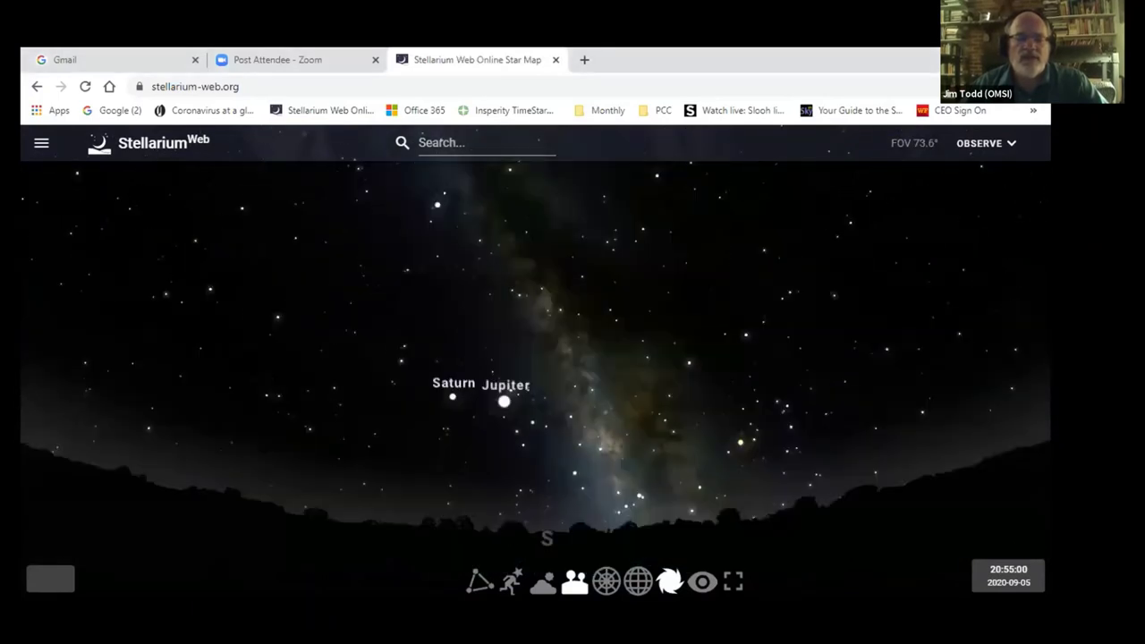
- Turn on the constellation lines and swing the sky view round to the northern horizon, framing Ursa Major to Pegasus
click(480, 582)
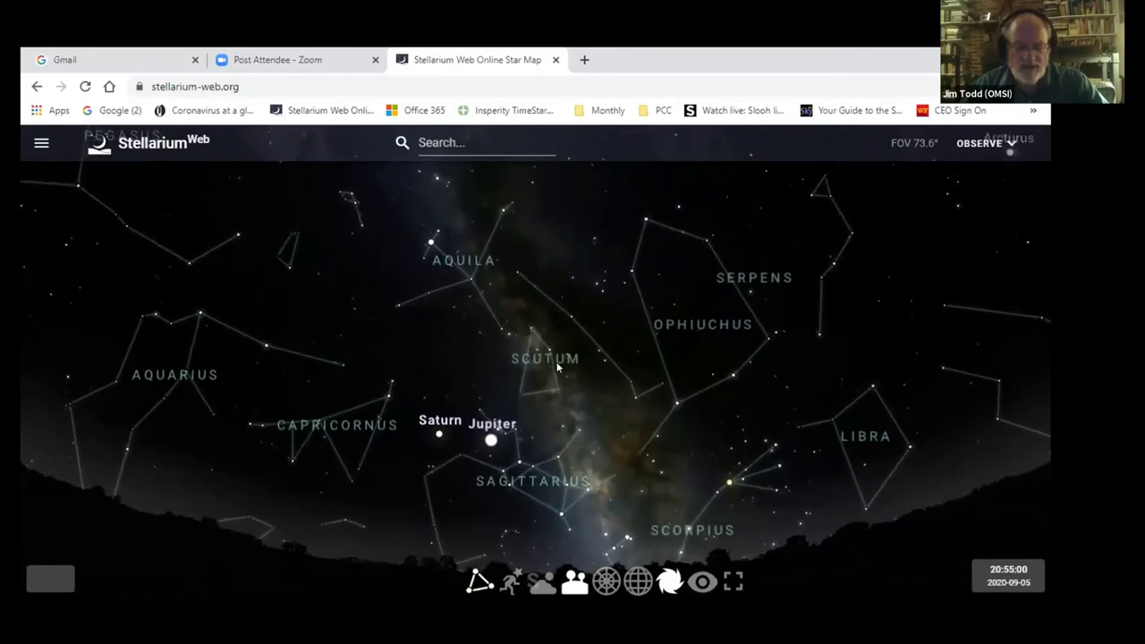
scroll(571, 354, down, 1)
scroll(569, 355, down, 3)
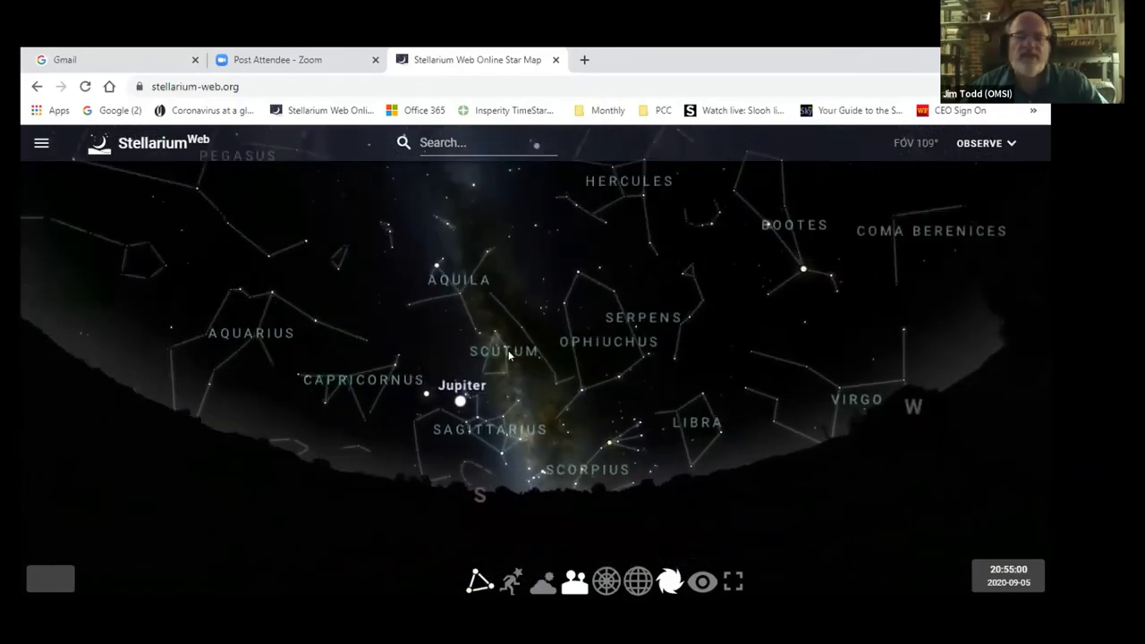
drag(458, 365, 557, 452)
scroll(558, 455, up, 1)
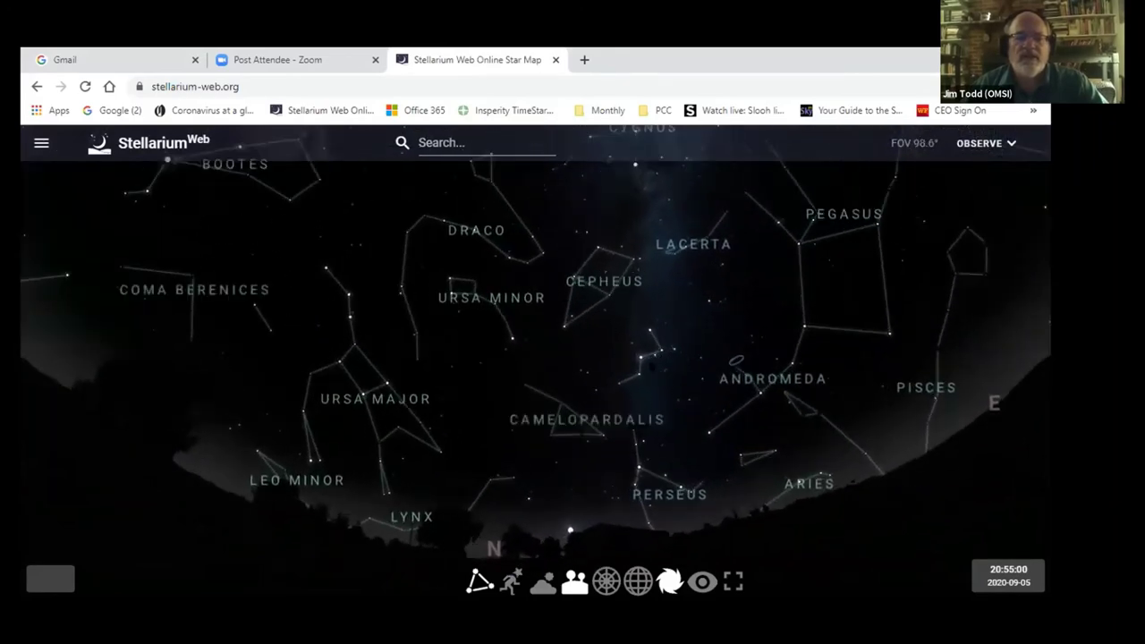
drag(684, 372, 616, 380)
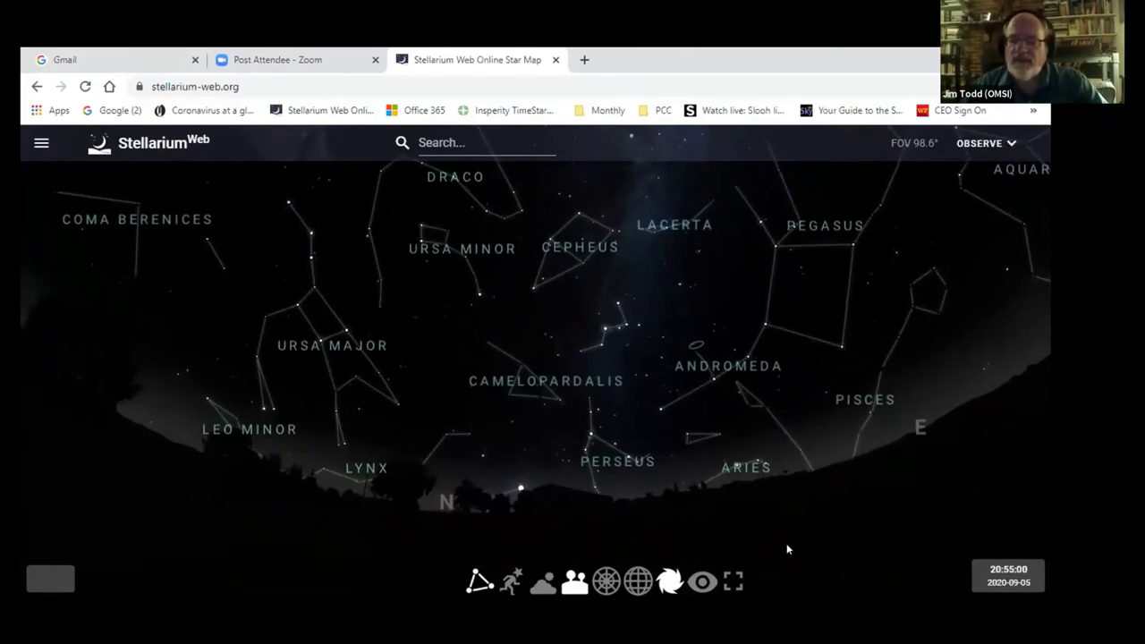
- Advance the sky map's time to 22:40:00 on 2020-09-05 and close the date and time settings
click(1012, 573)
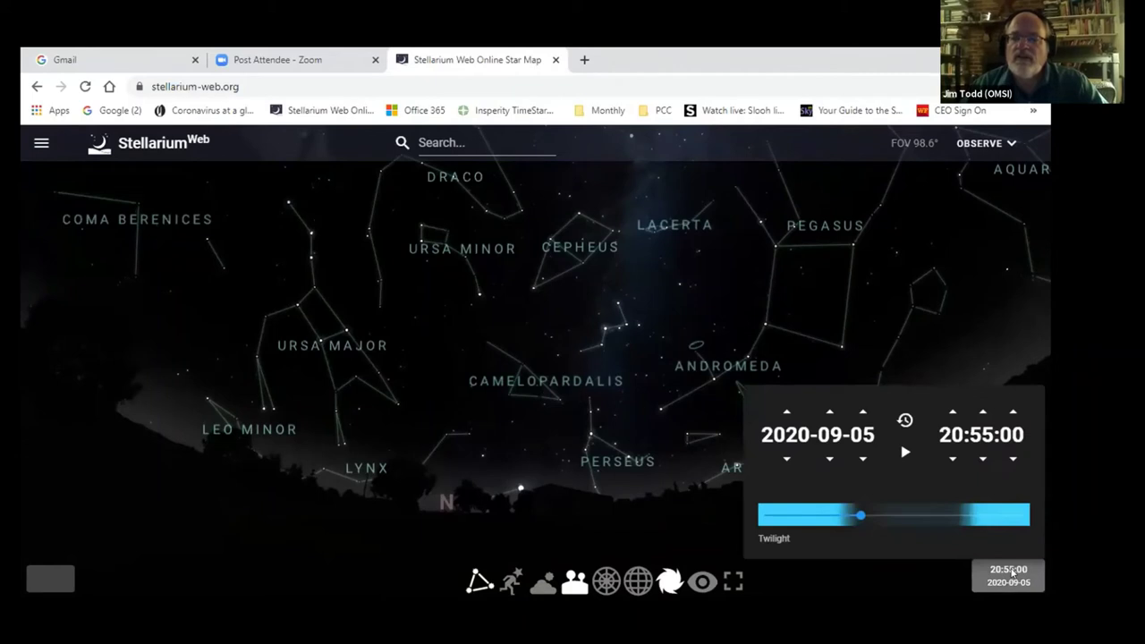
drag(860, 516, 879, 516)
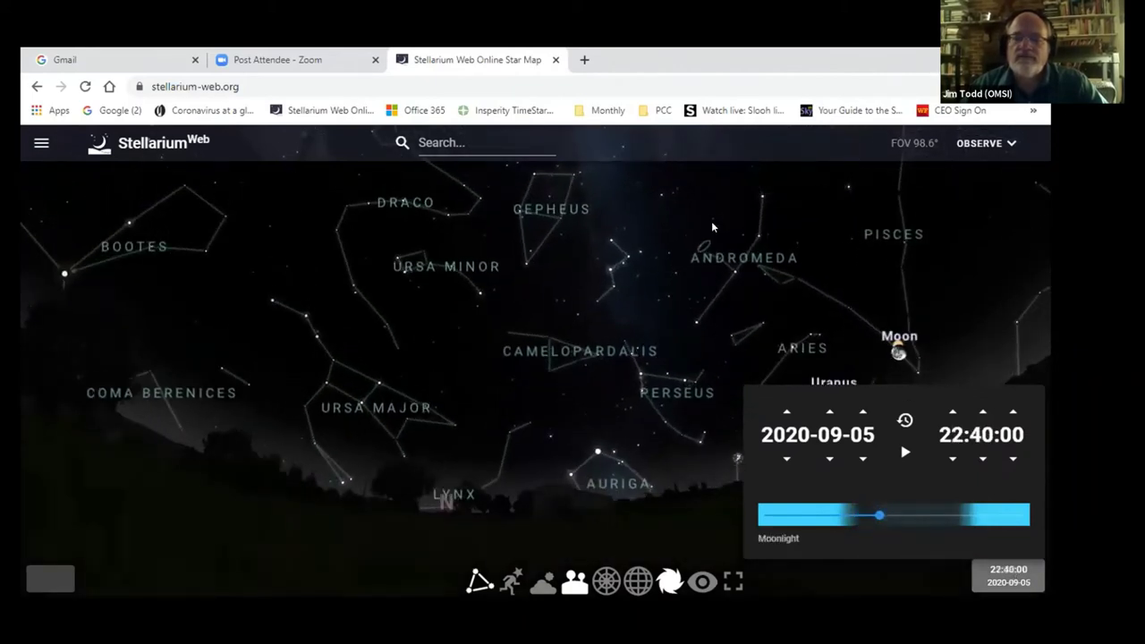
click(857, 439)
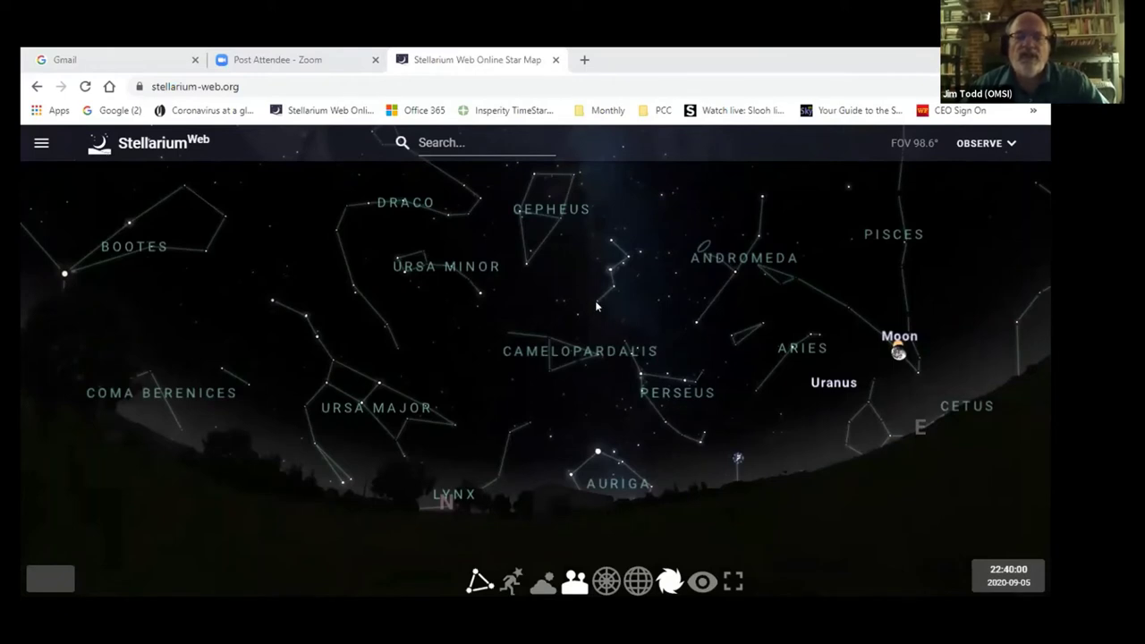
- Examine the northeastern sky around Cassiopeia, Perseus, Capella and the Pleiades up close
scroll(644, 295, up, 5)
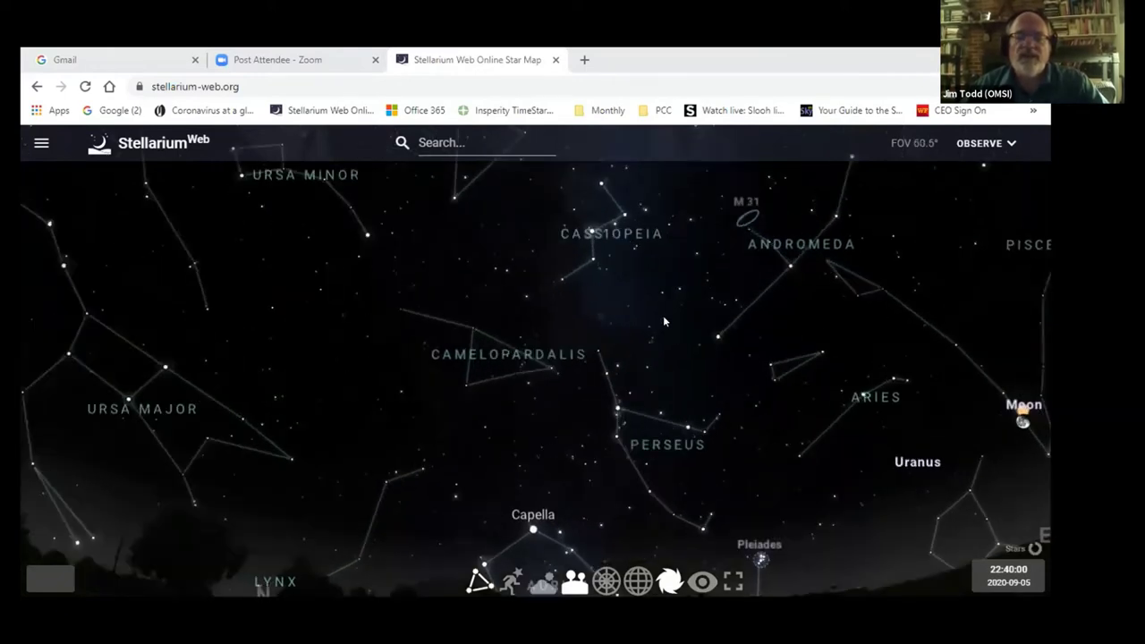
drag(725, 408, 665, 306)
scroll(664, 307, up, 1)
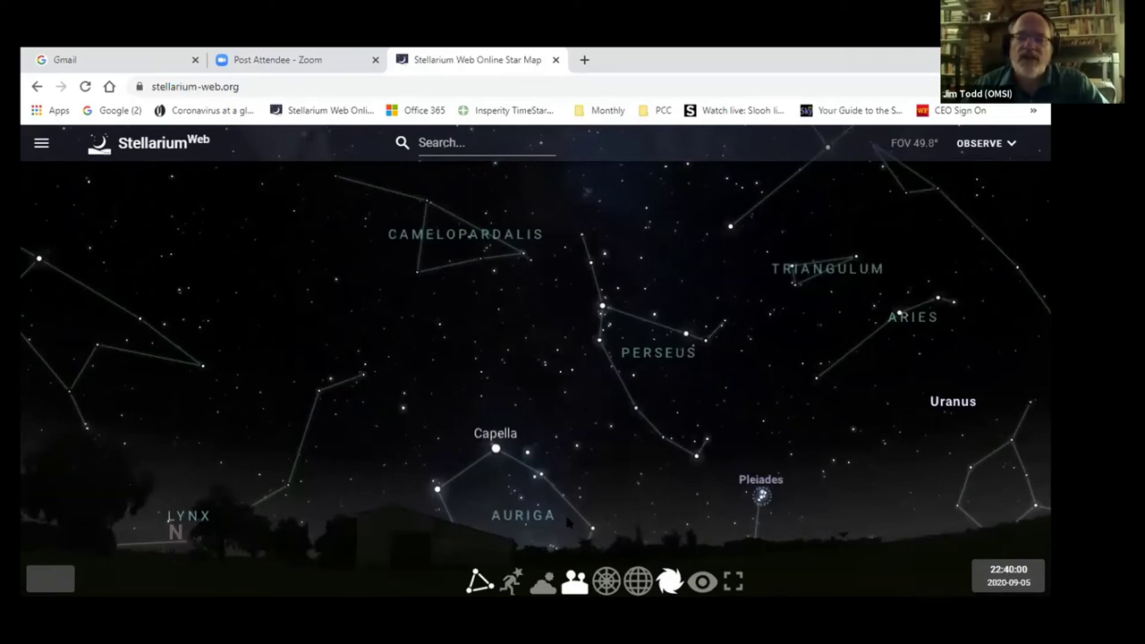
- Examine the eastern sky around the Moon, Uranus, Andromeda and Pegasus, and widen the field to 89.4°
scroll(775, 319, down, 4)
drag(783, 326, 554, 401)
drag(699, 409, 558, 426)
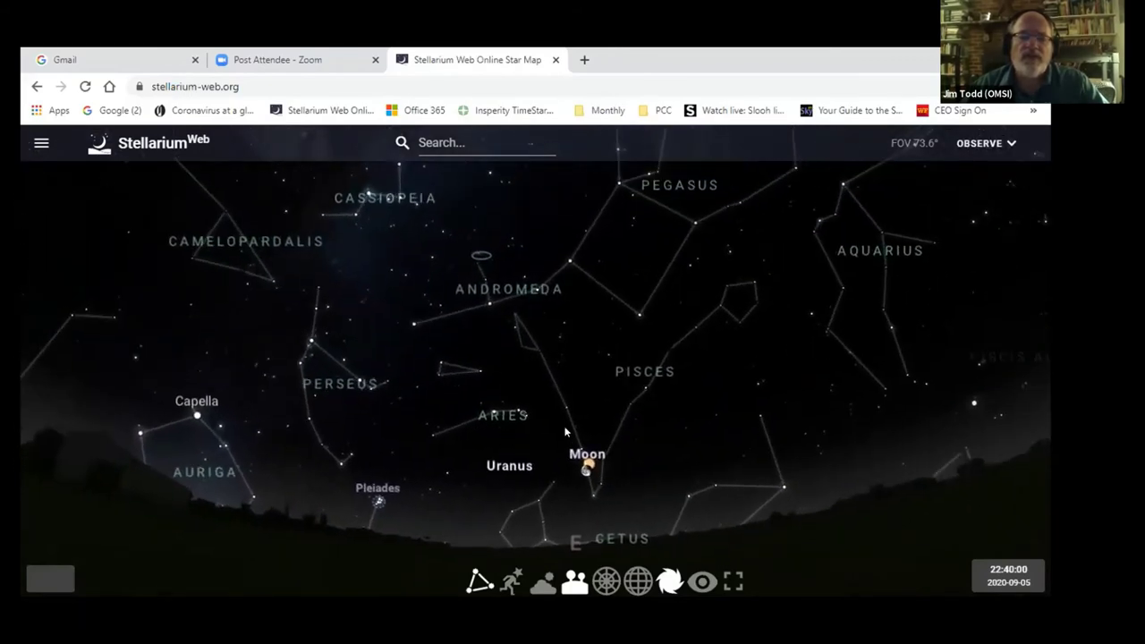
drag(639, 261, 516, 299)
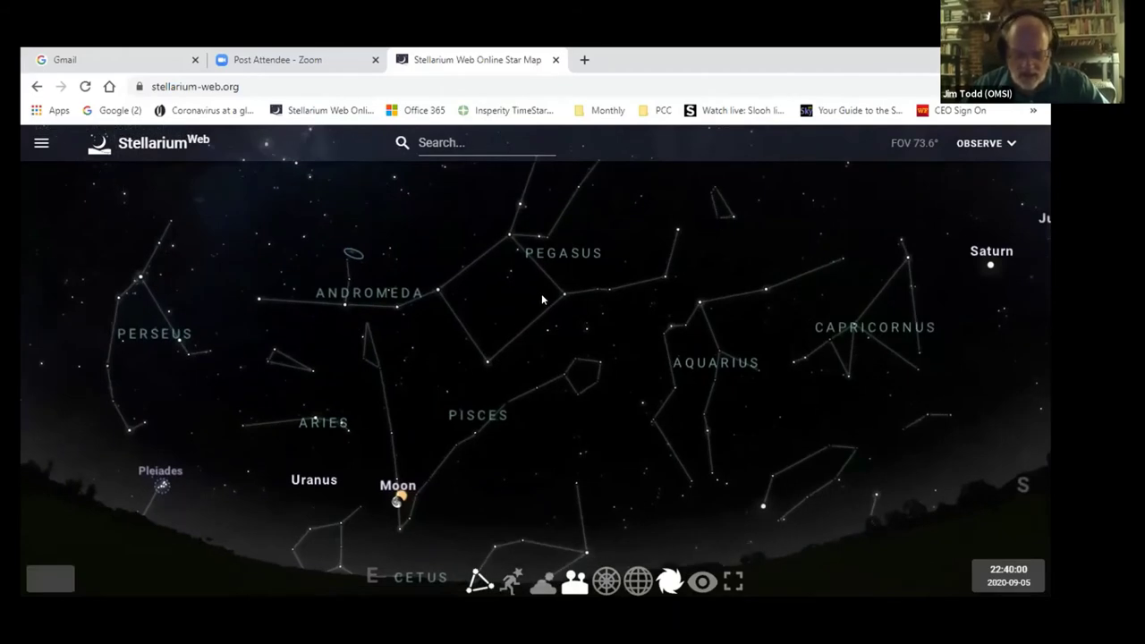
drag(458, 324, 607, 366)
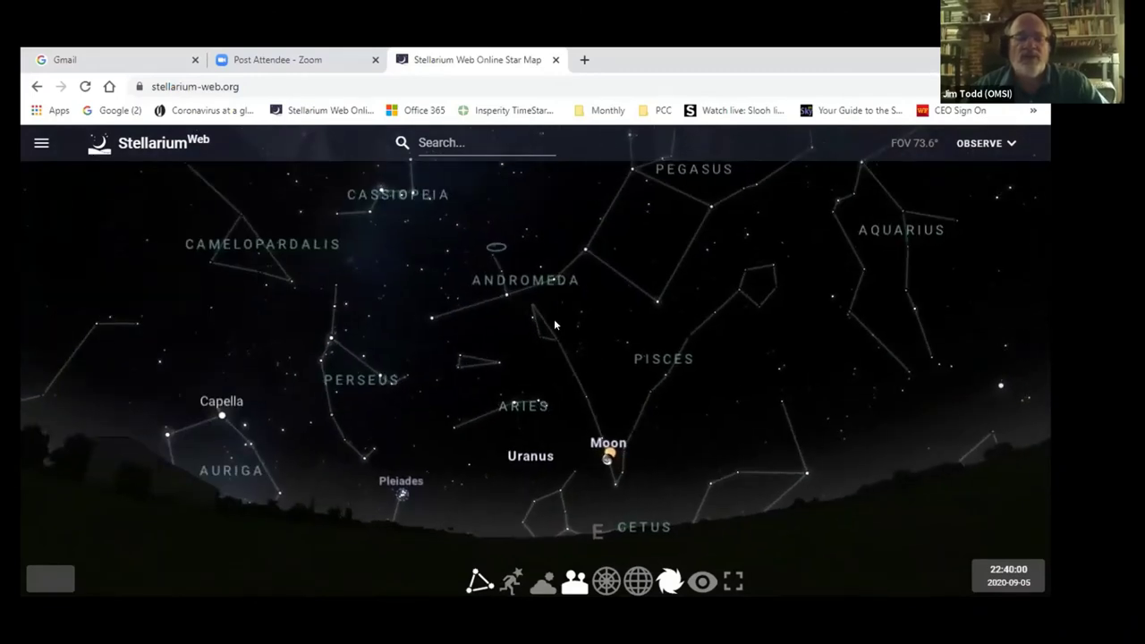
scroll(615, 325, up, 2)
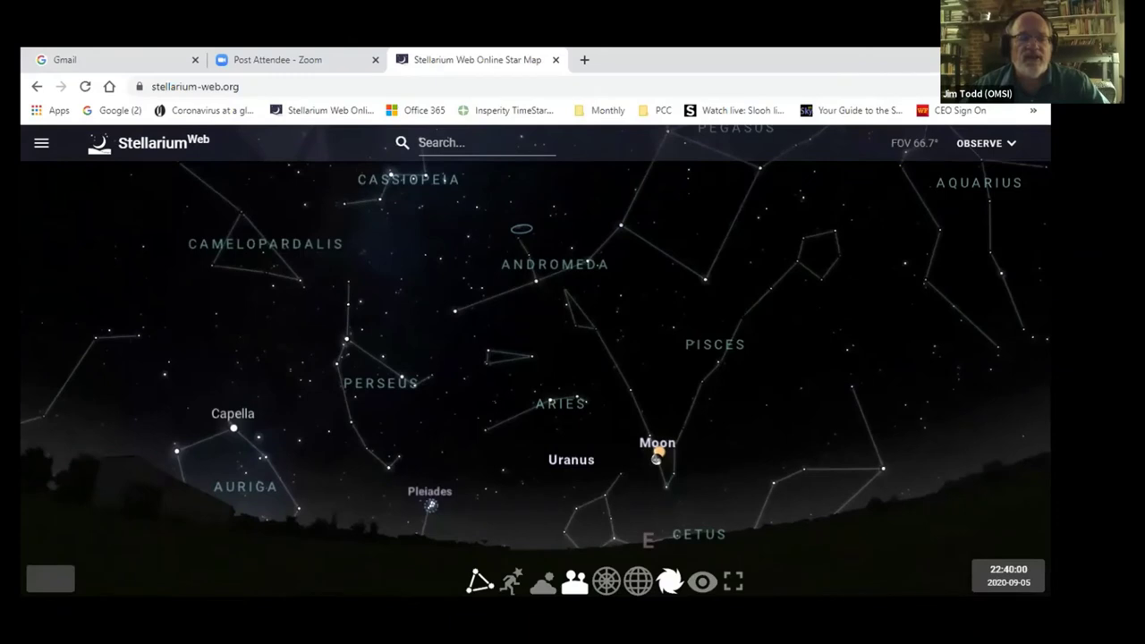
scroll(463, 397, down, 3)
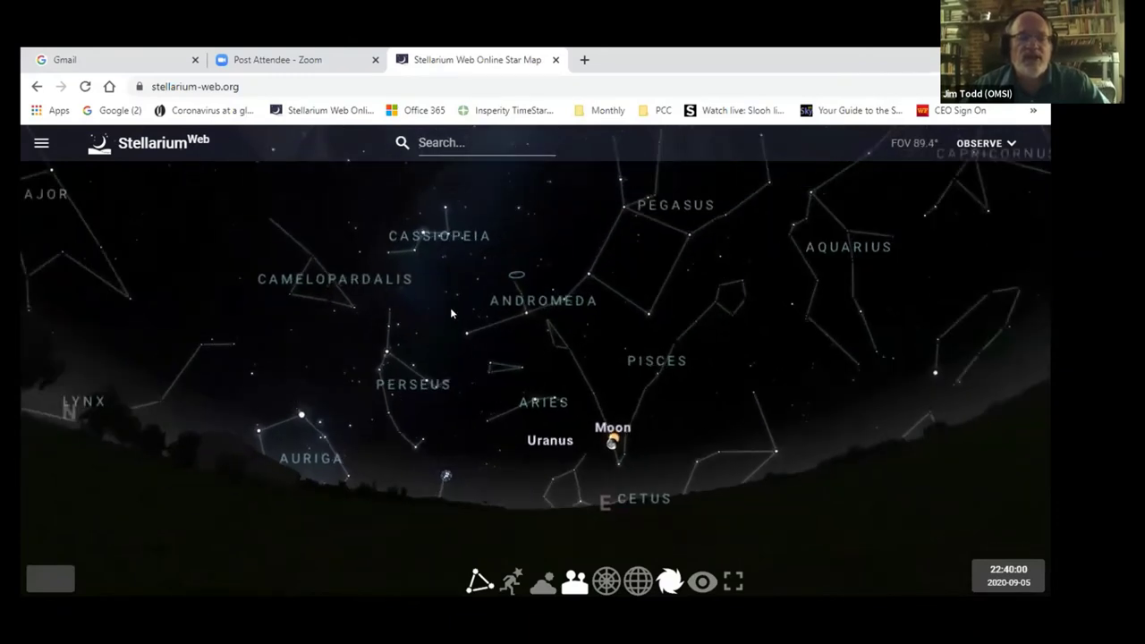
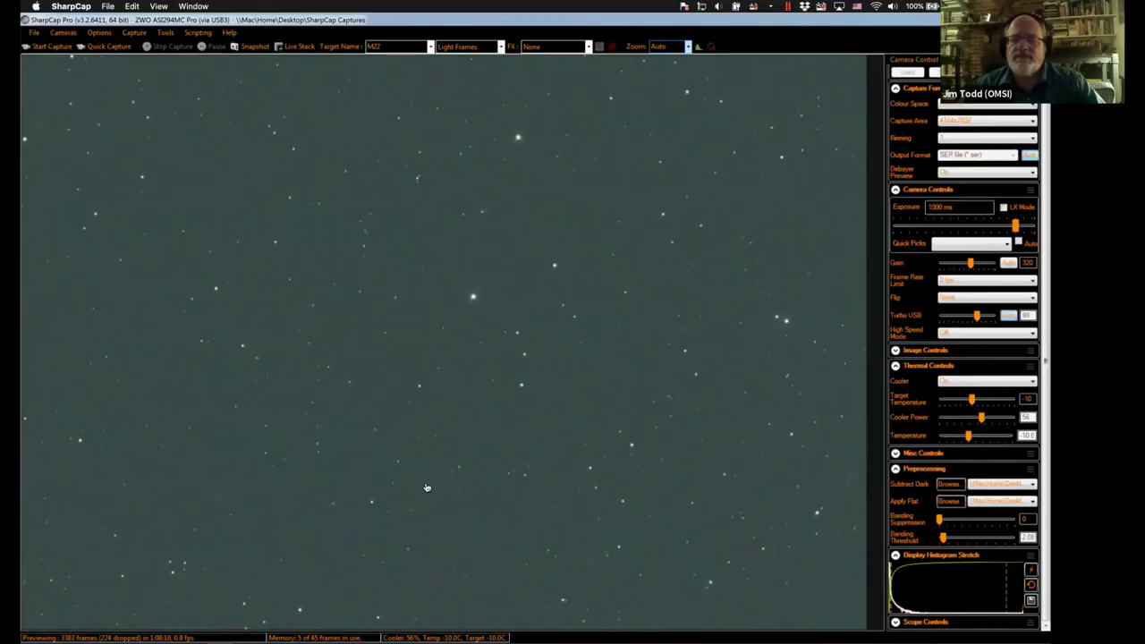
- Switch to SkySafari, send the telescope to NGC 40, and return to the SharpCap camera preview
key(super+Tab)
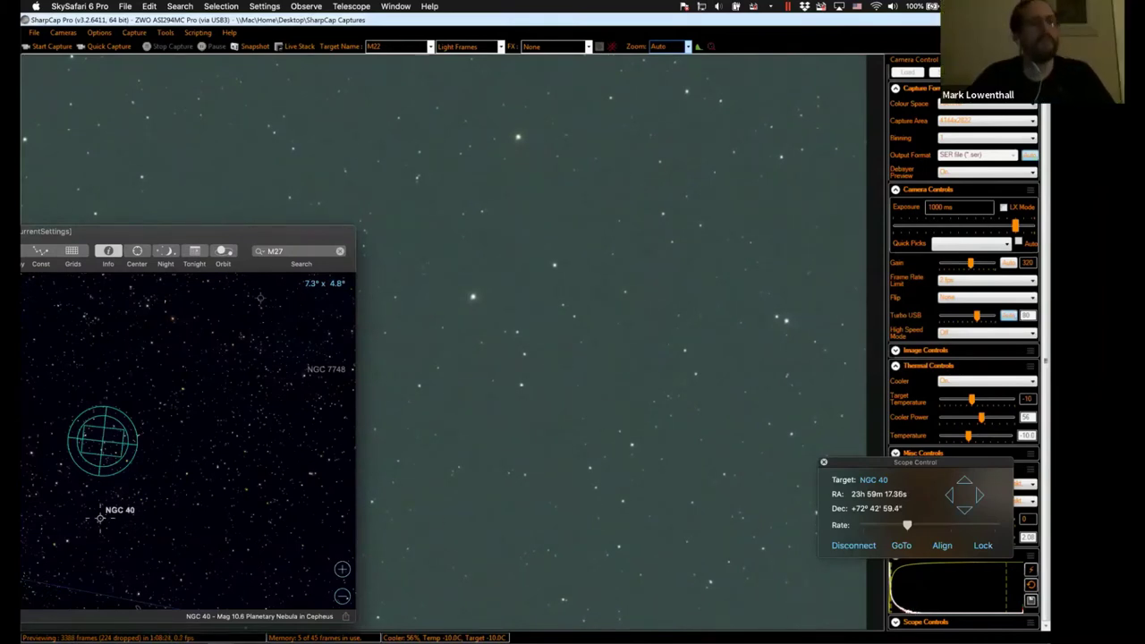
click(355, 7)
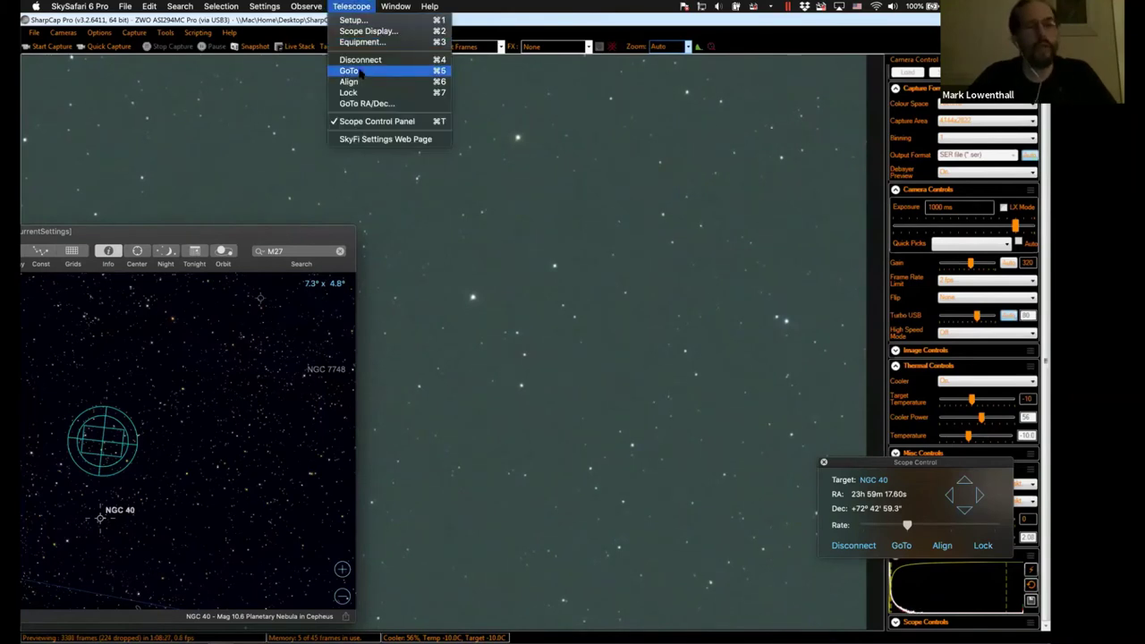
click(360, 71)
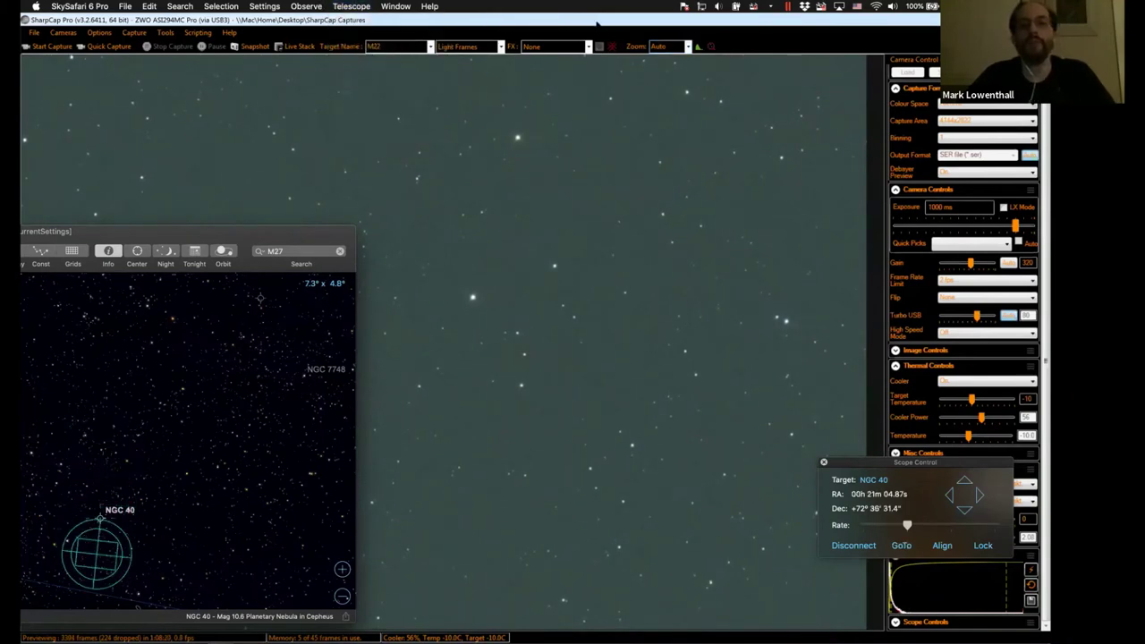
click(674, 171)
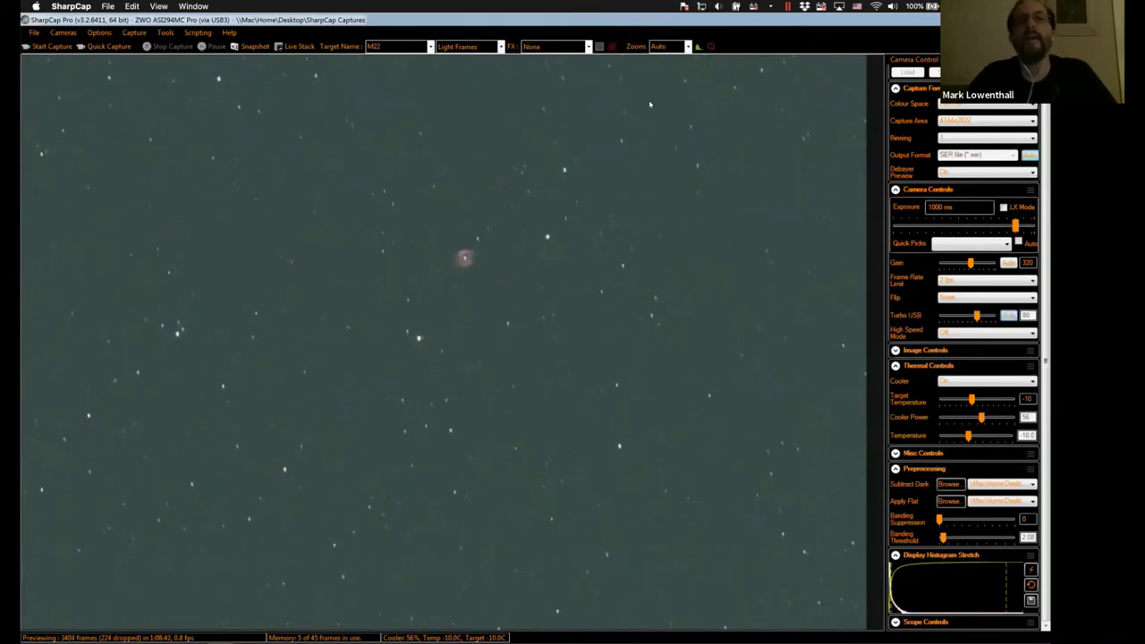
- Set the preview zoom to 100% and bring the red planetary nebula into view
click(686, 47)
click(660, 138)
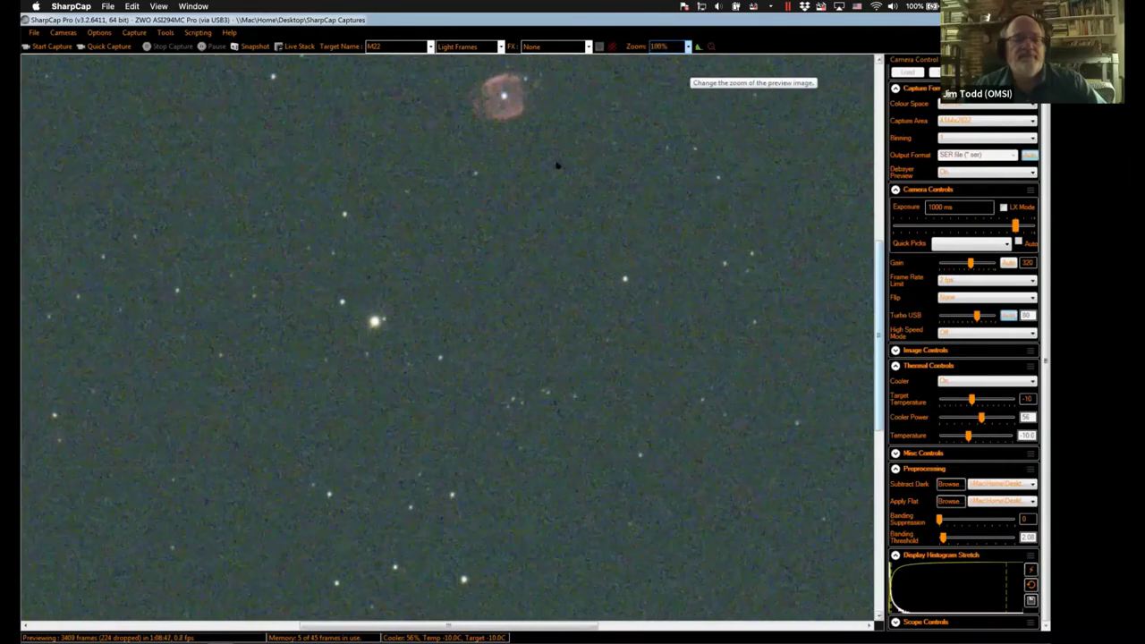
scroll(558, 167, up, 3)
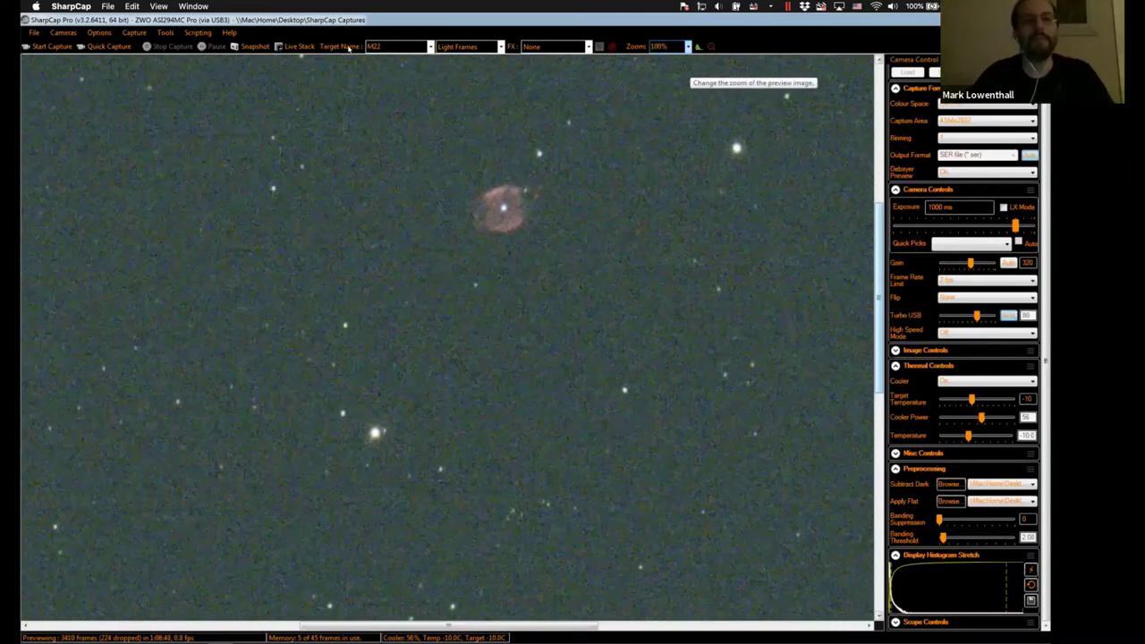
- Set the capture target name to NGC40
double_click(380, 46)
text(NGC)
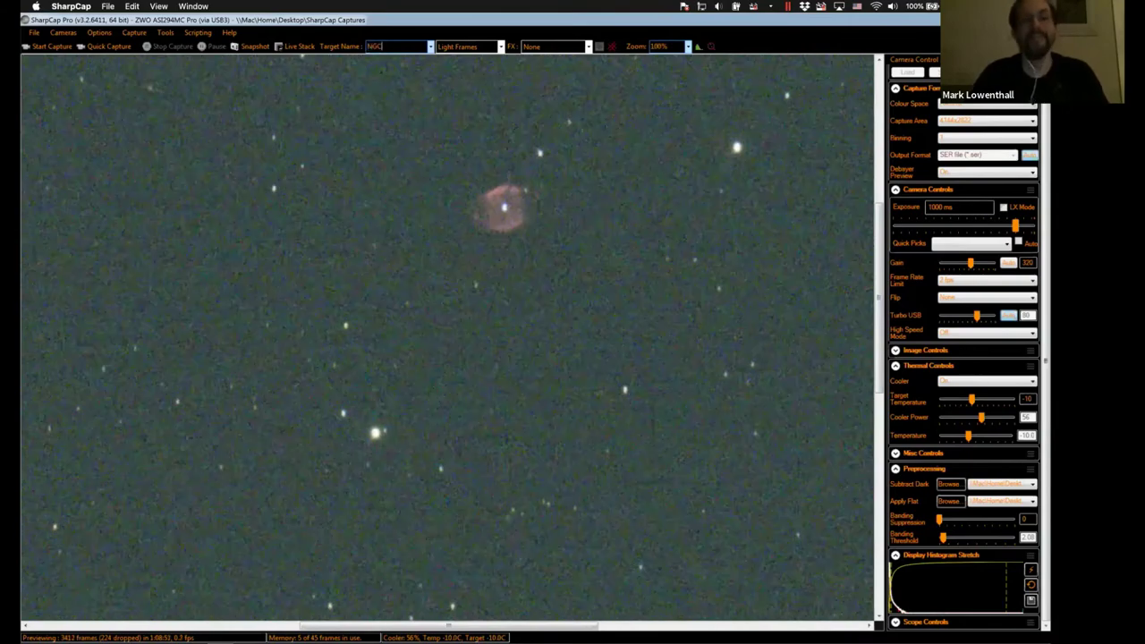
text(40)
key(Tab)
- Clear the previous live stack to start stacking NGC40, display the FWHM filter history, and reposition the nebula in view
click(298, 51)
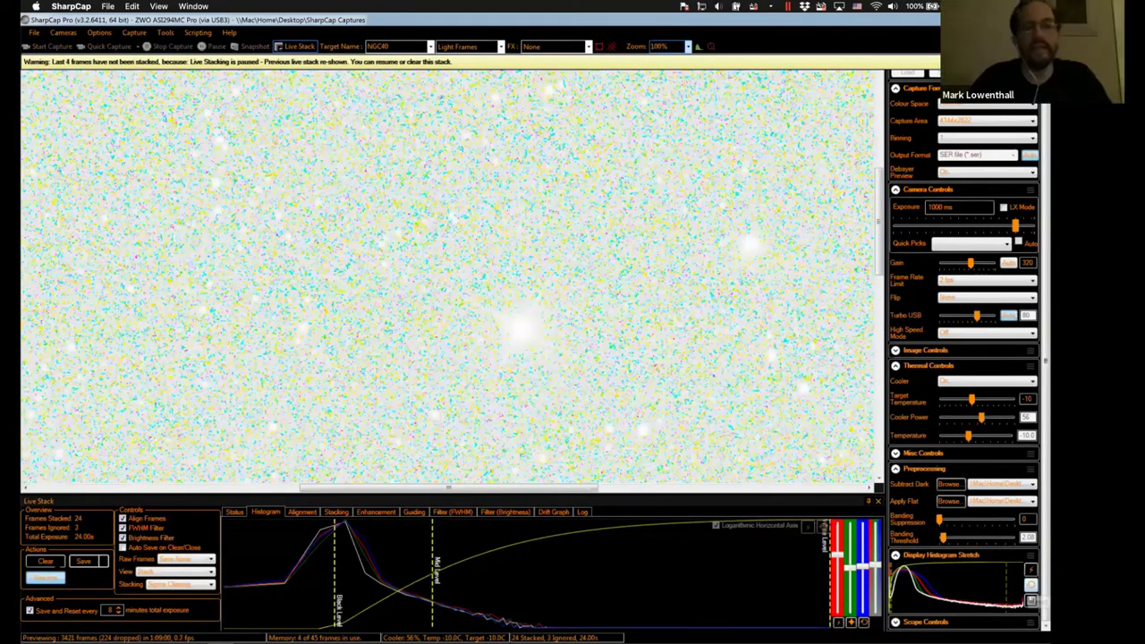
click(45, 561)
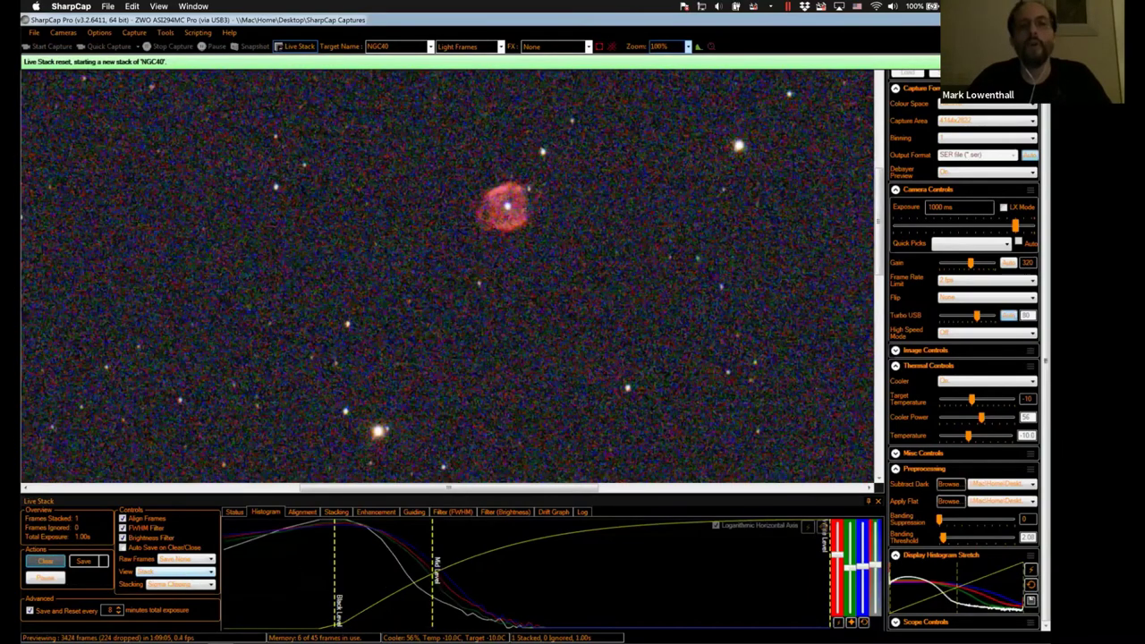
click(453, 512)
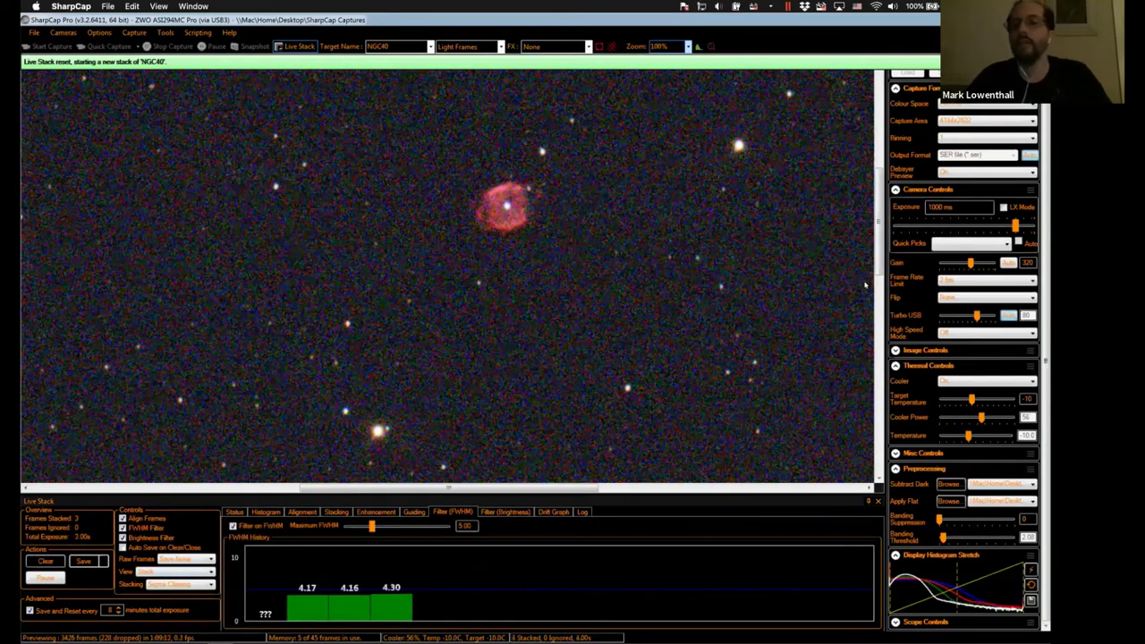
drag(880, 261, 881, 238)
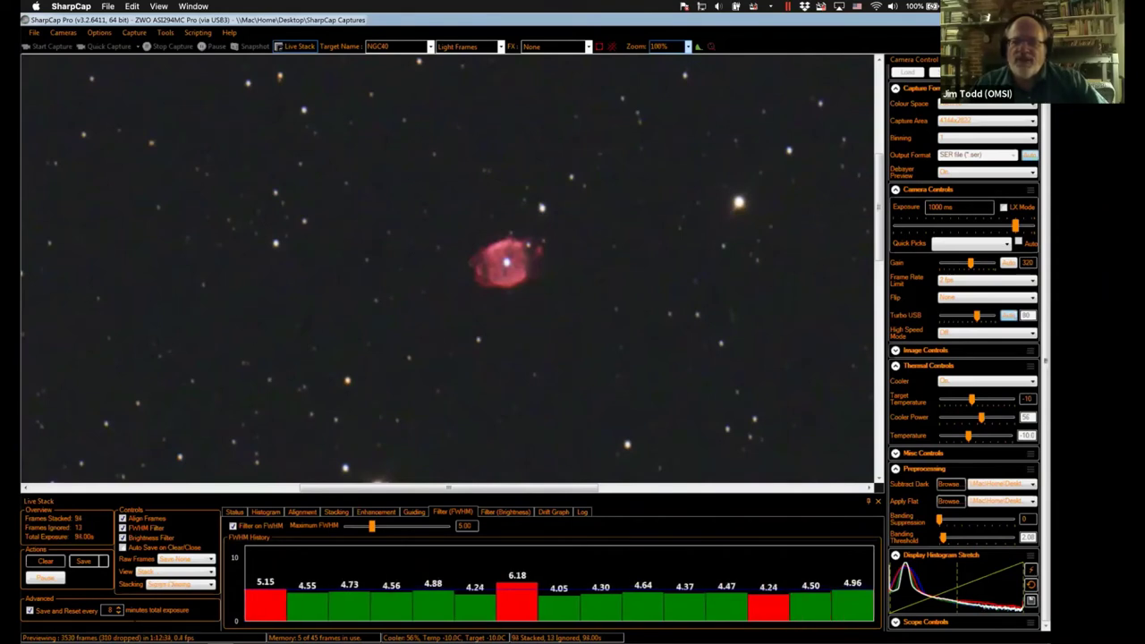
key(super+Tab)
key(Tab)
key(Tab)
key(Tab)
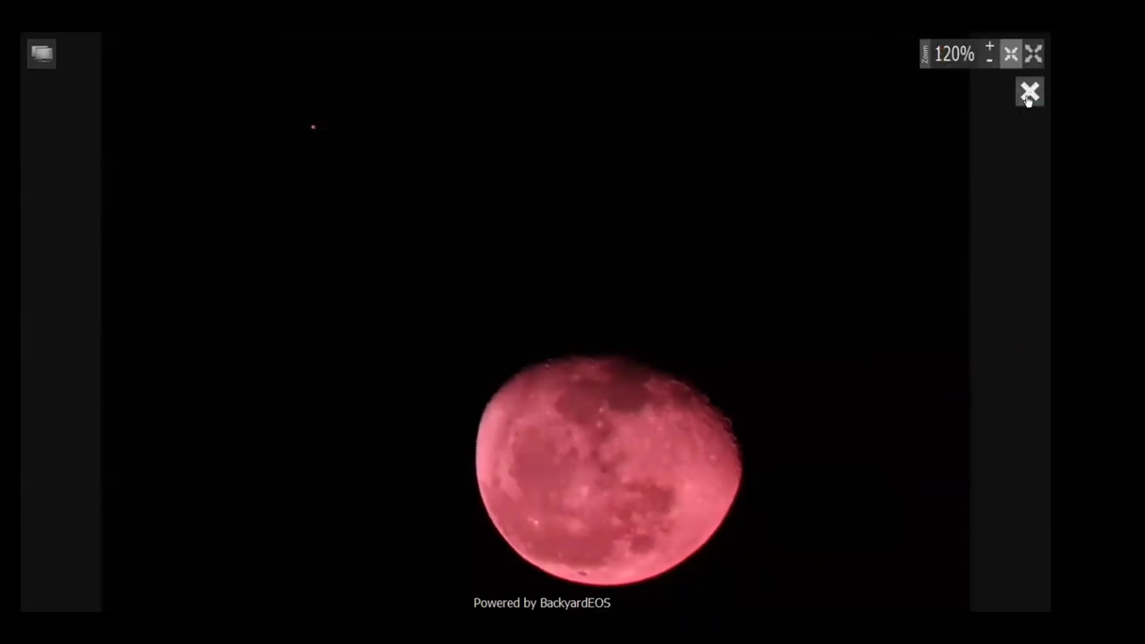
- Leave the full-screen Moon view and inspect the small red dot in the locked zoom box at 5x
key(Escape)
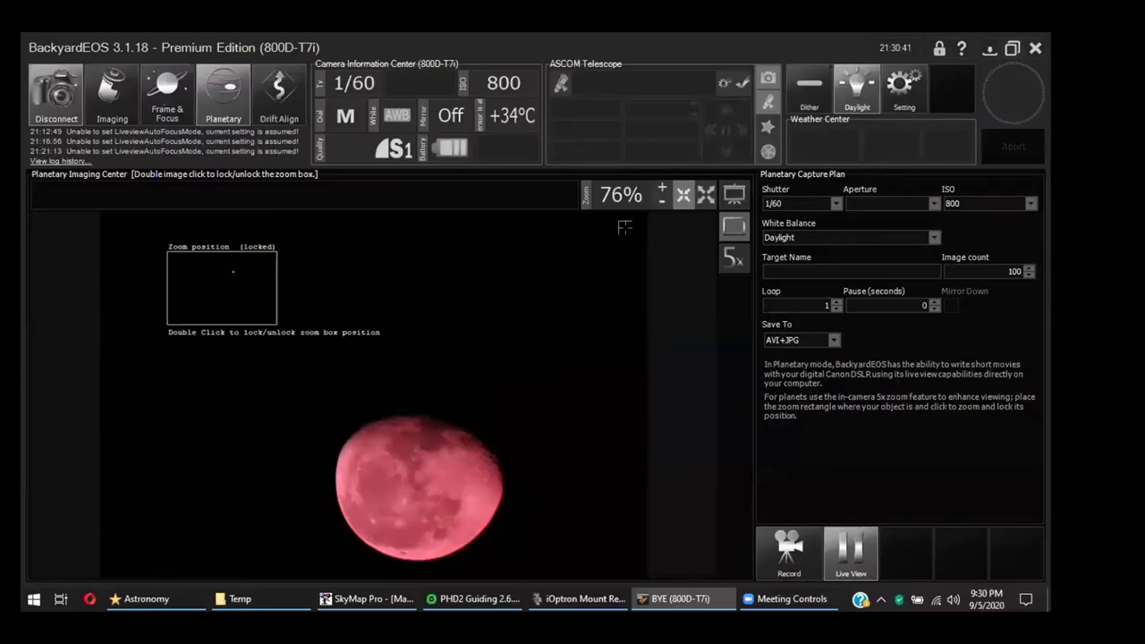
click(729, 258)
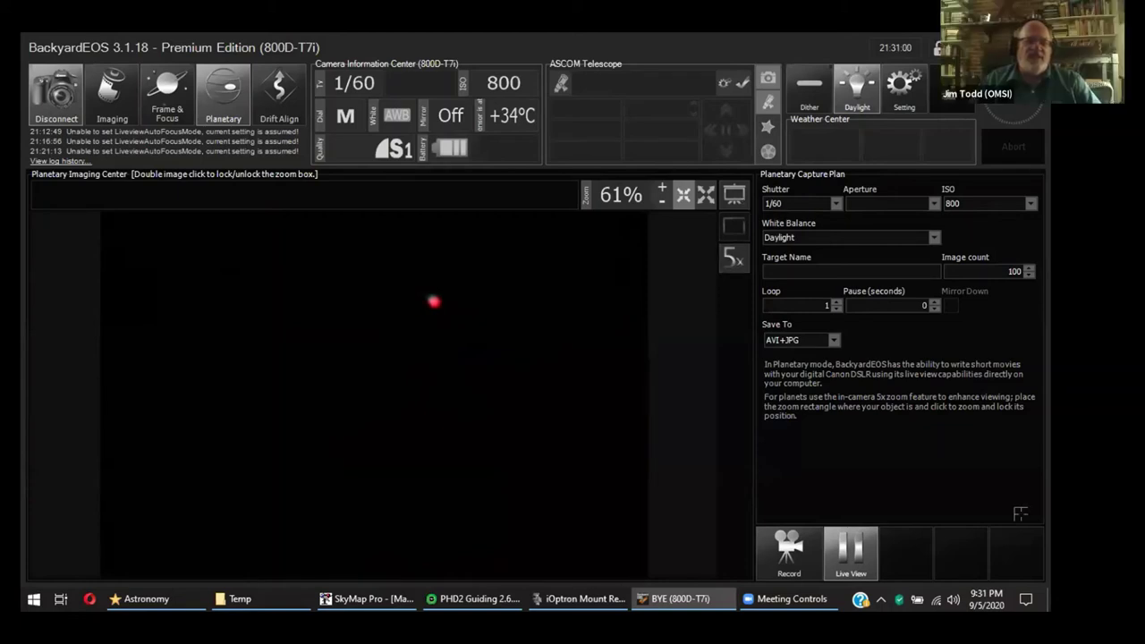
- Show the live view full screen and magnify the Moon to examine its craters and dark plains
click(735, 195)
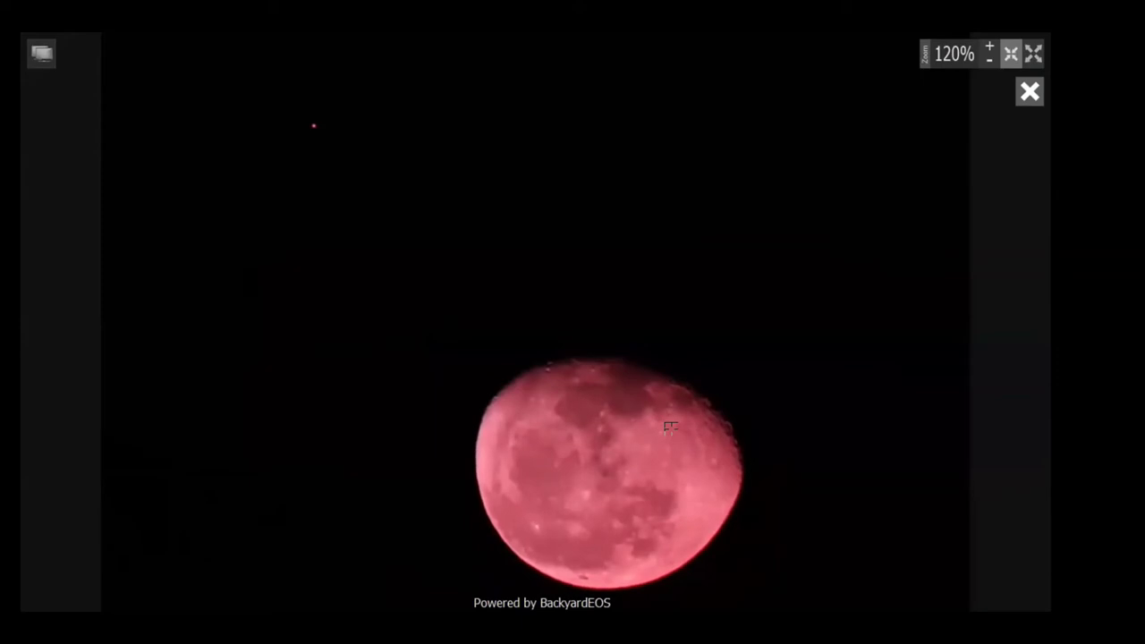
scroll(671, 427, up, 3)
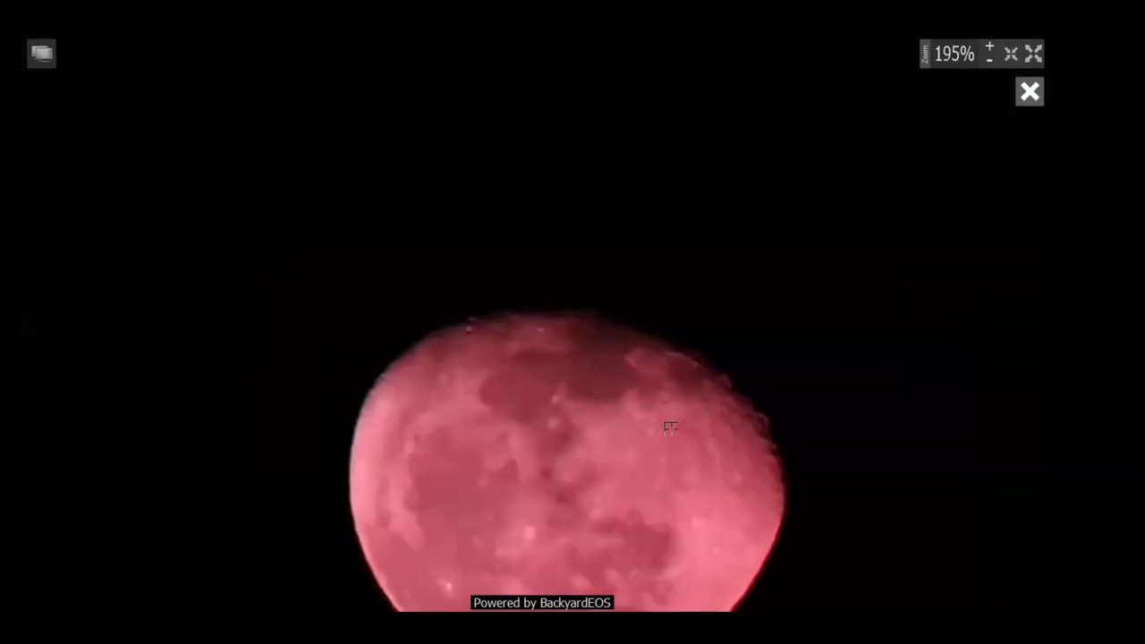
scroll(671, 427, up, 2)
scroll(670, 428, up, 2)
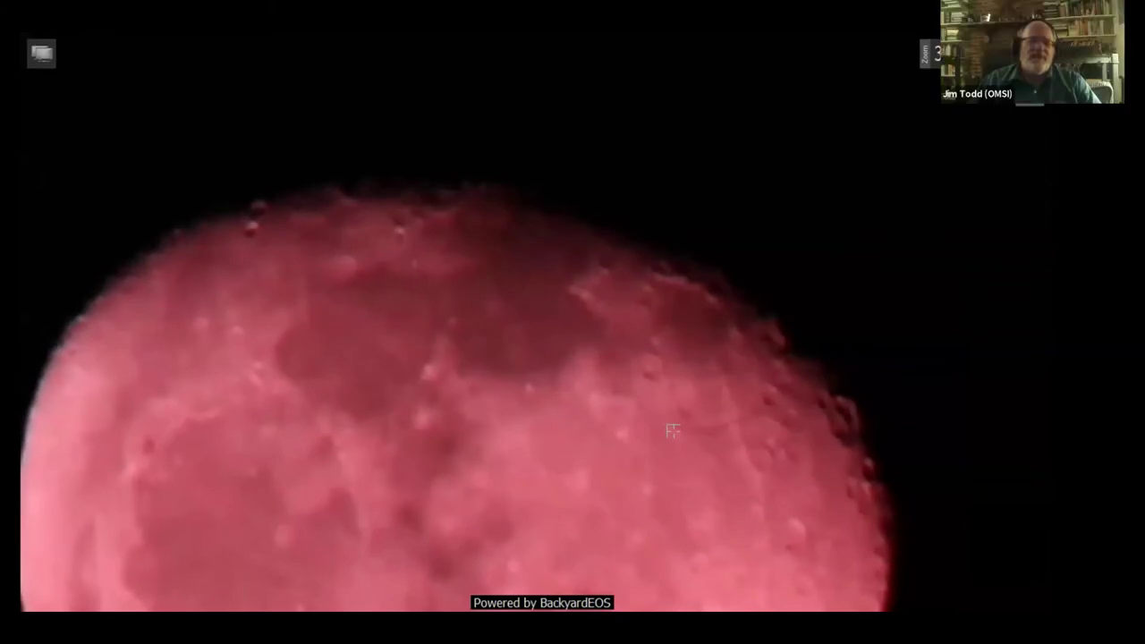
scroll(670, 430, down, 1)
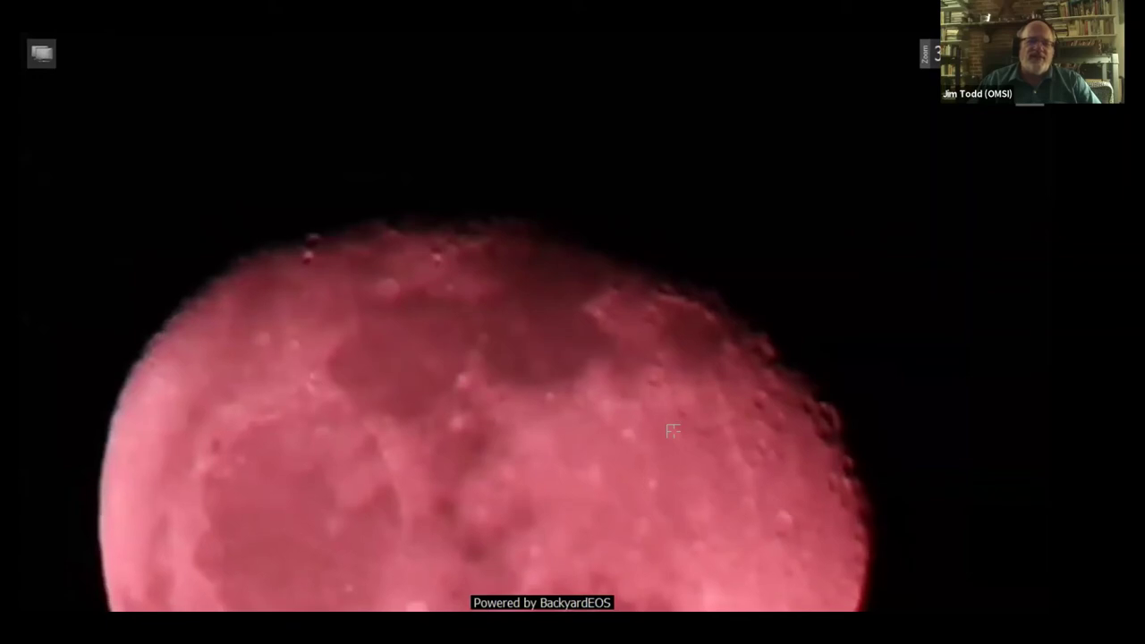